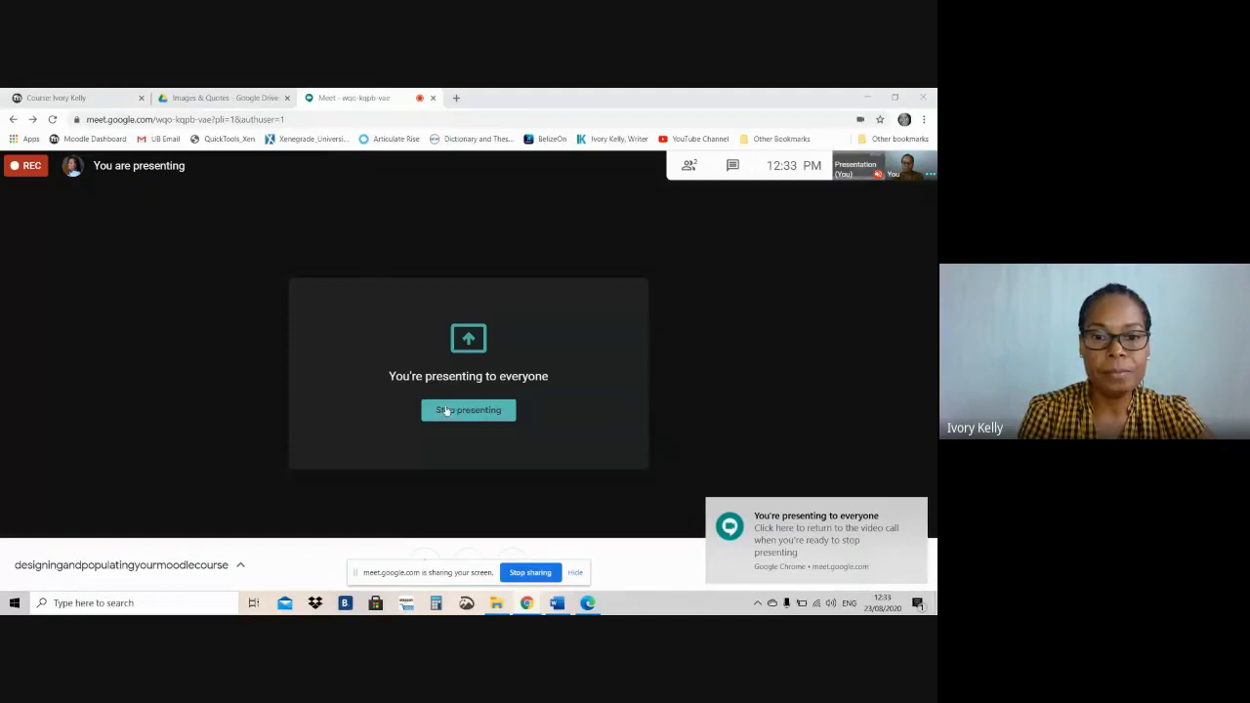
Step: Bring up the Moodle practice course page and hide the meet.google.com screen-sharing notice
left_click(61, 99)
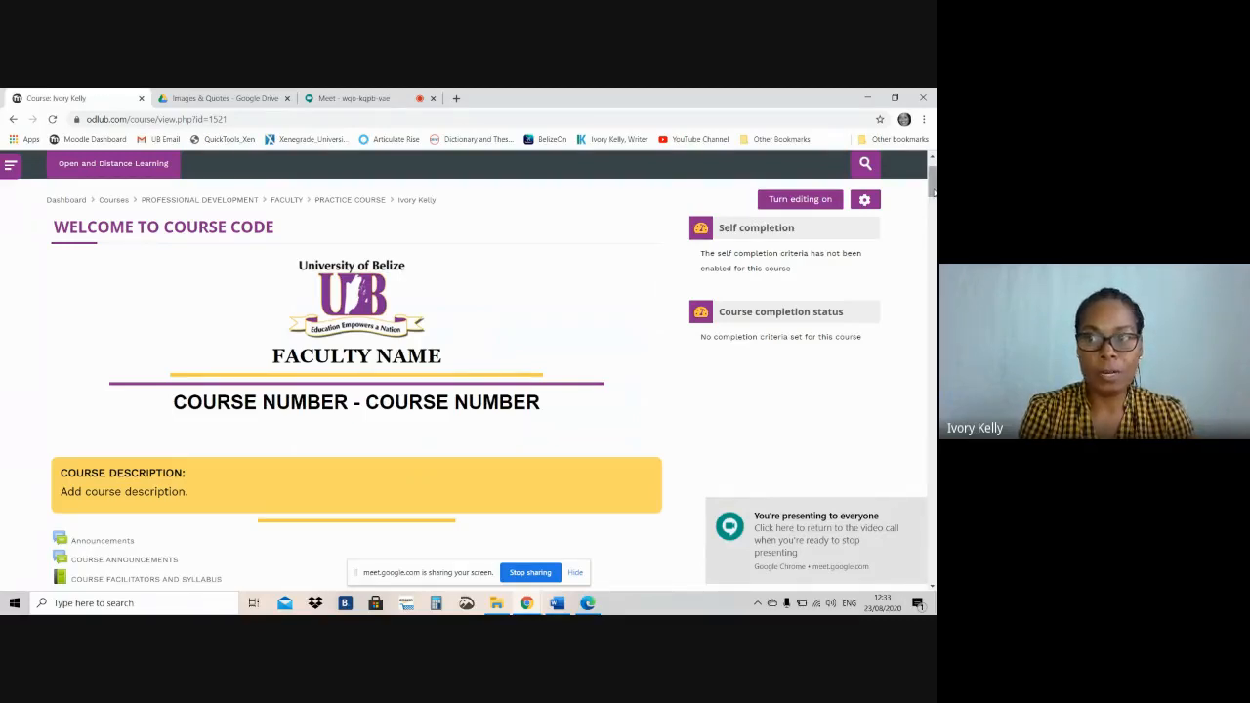
mouse_move(932, 192)
left_mouse_down()
mouse_move(932, 275)
mouse_move(934, 181)
left_mouse_up()
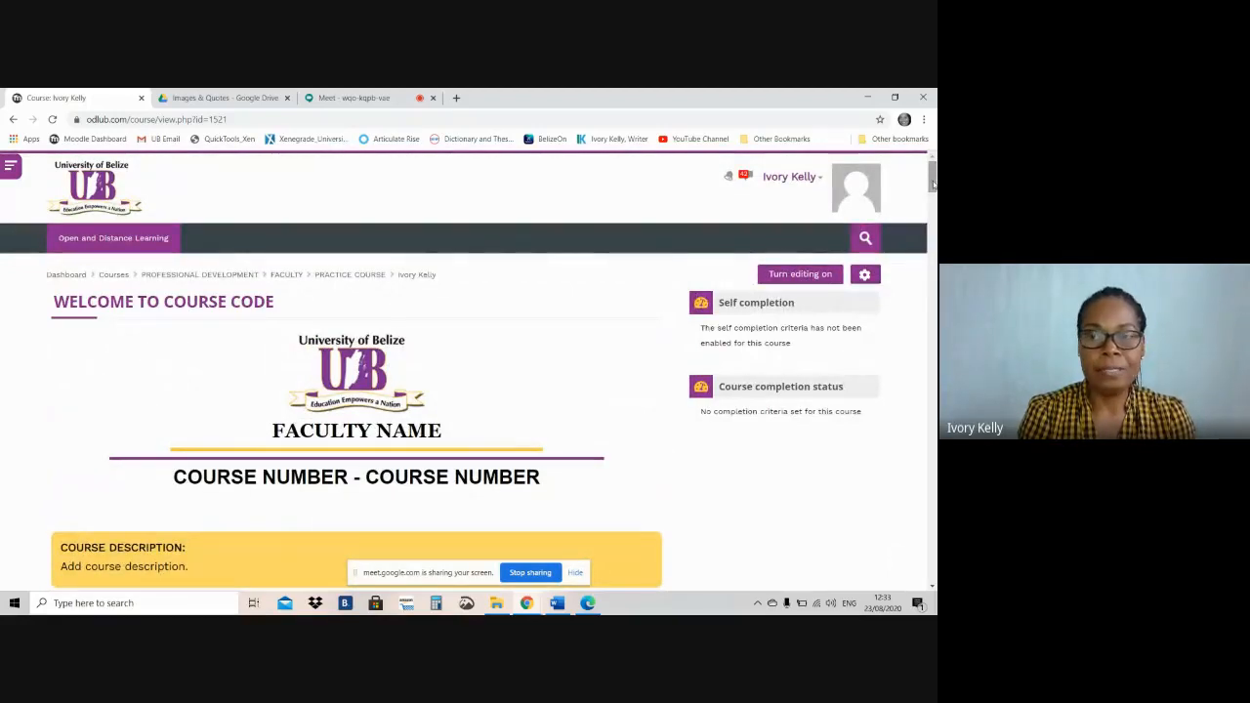
mouse_move(931, 183)
left_mouse_down()
mouse_move(931, 237)
mouse_move(932, 173)
left_mouse_up()
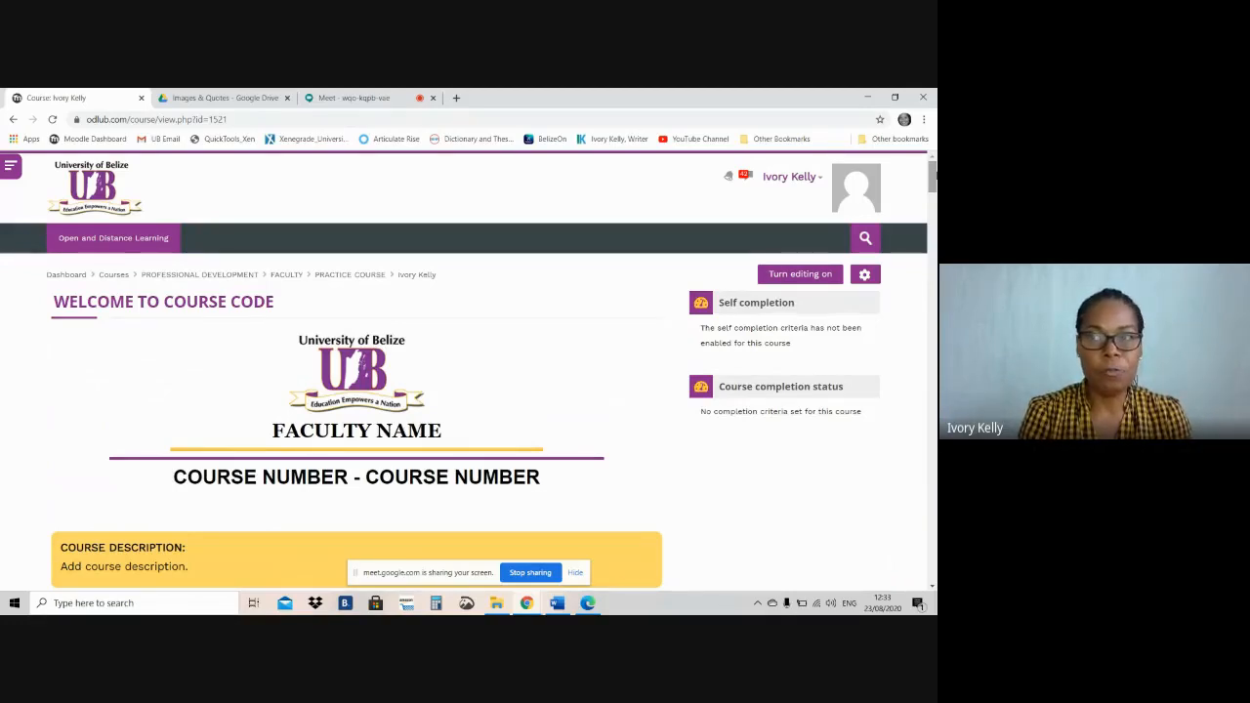
left_click(574, 574)
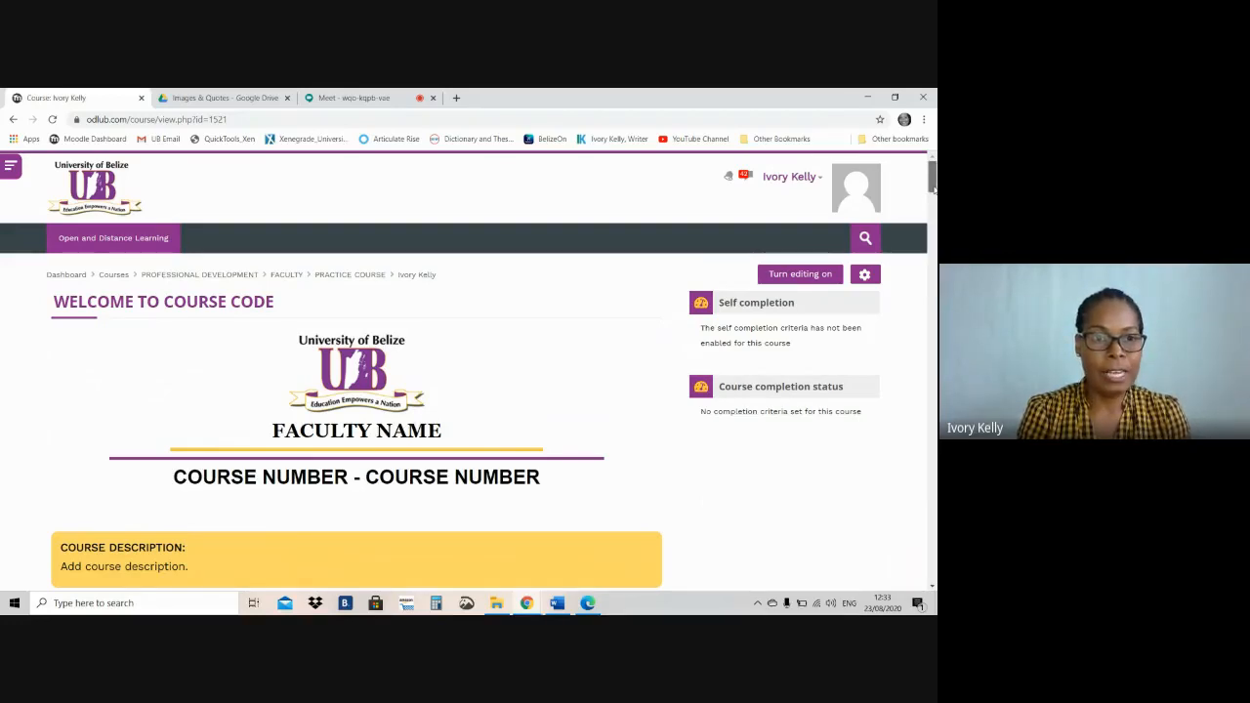
Step: Examine the blank course template, from the welcome banner and course description through the weekly session sections
scroll(932, 188, "down", 1)
mouse_move(932, 192)
left_mouse_down()
mouse_move(932, 254)
mouse_move(933, 176)
left_mouse_up()
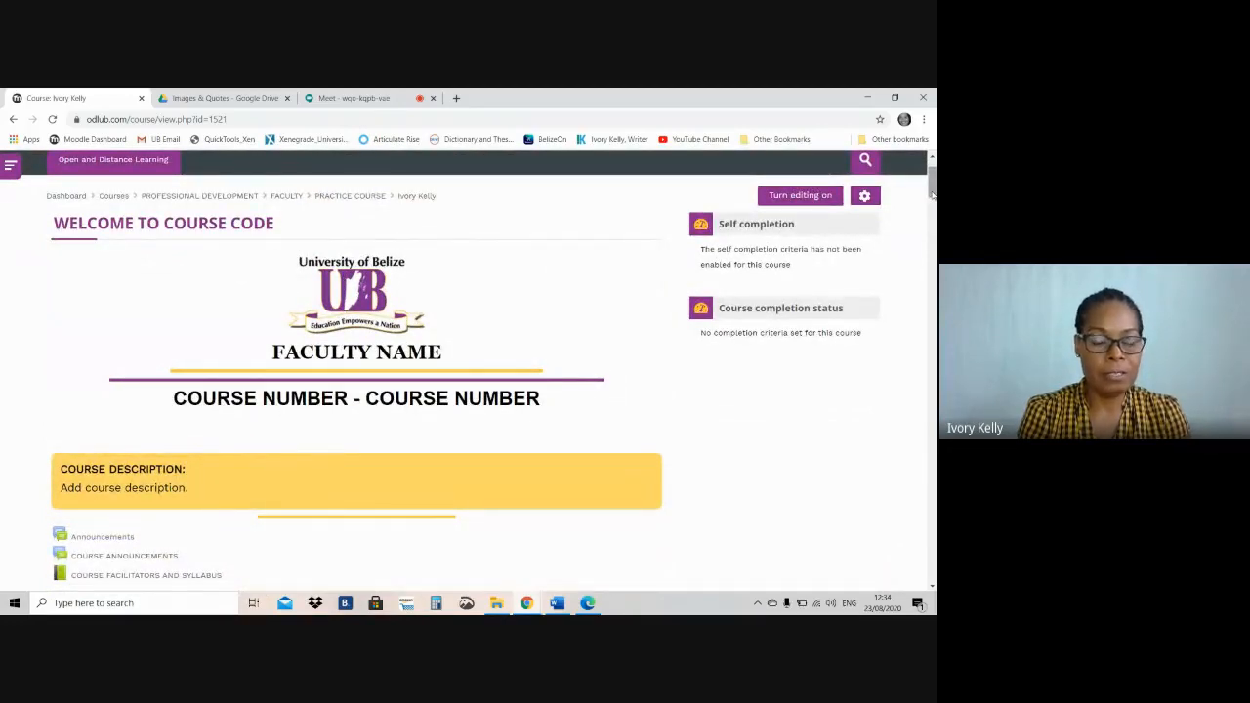
left_click_drag(932, 195, 932, 224)
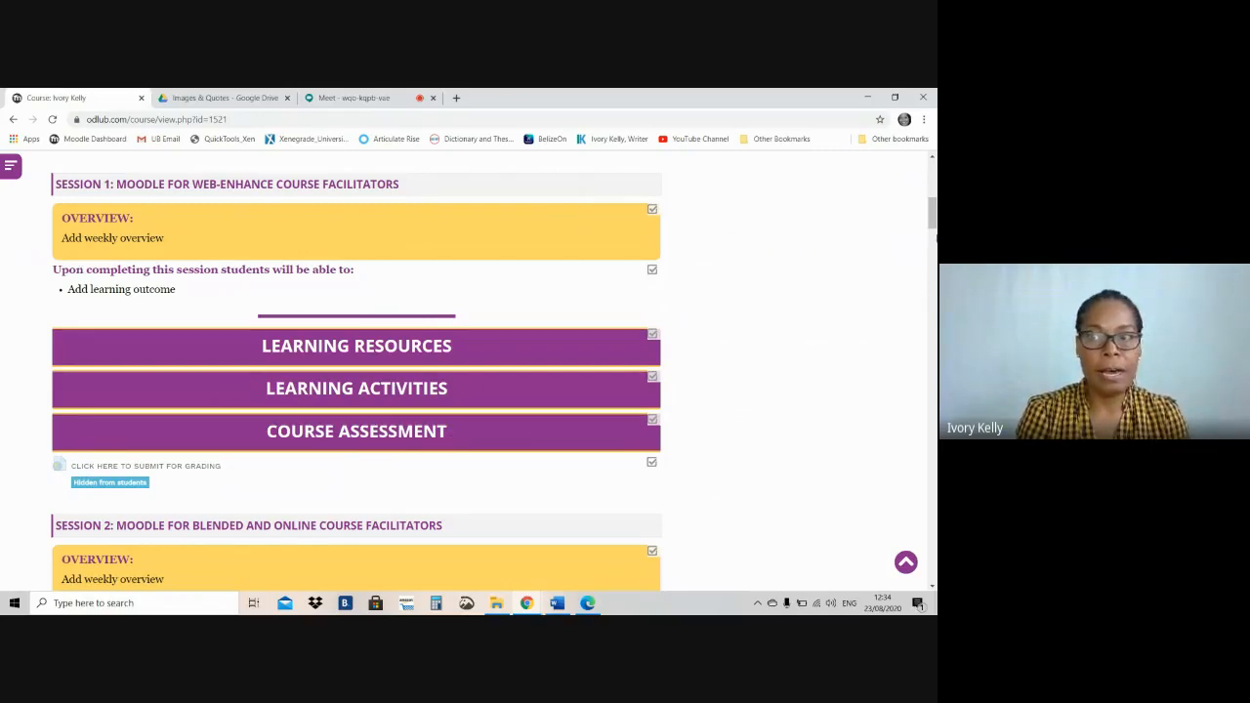
left_click_drag(933, 211, 932, 259)
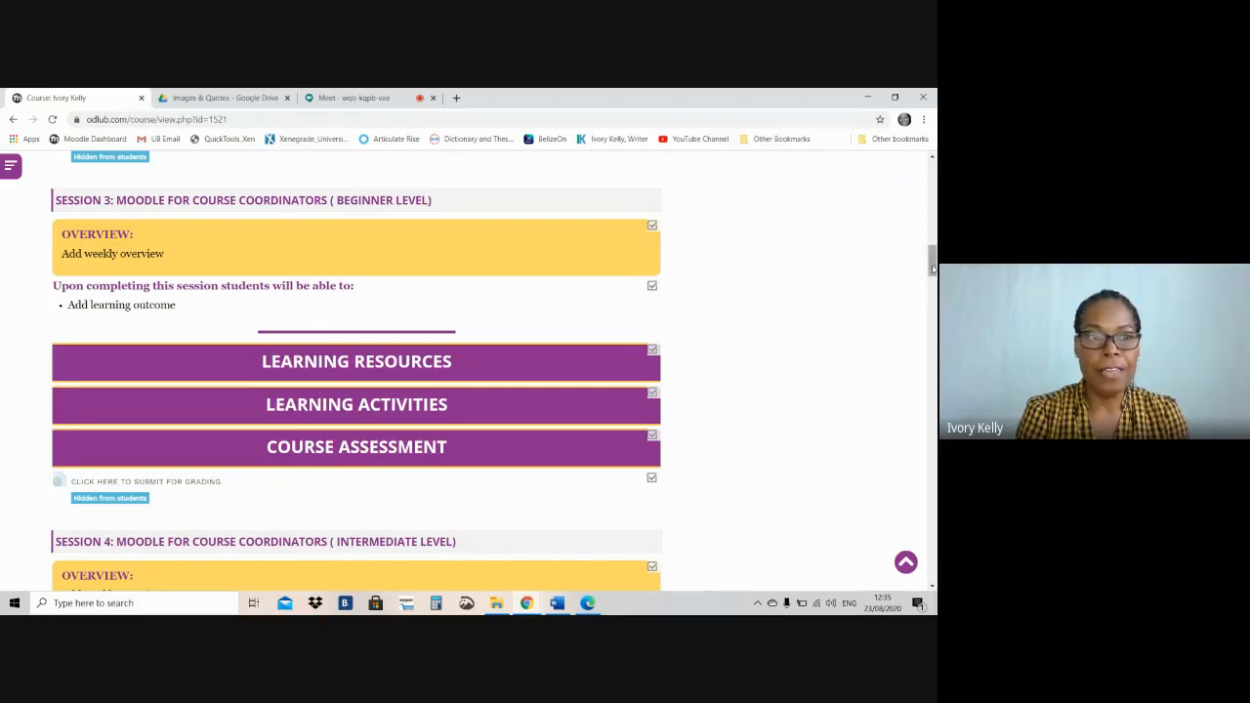
left_click_drag(933, 268, 932, 174)
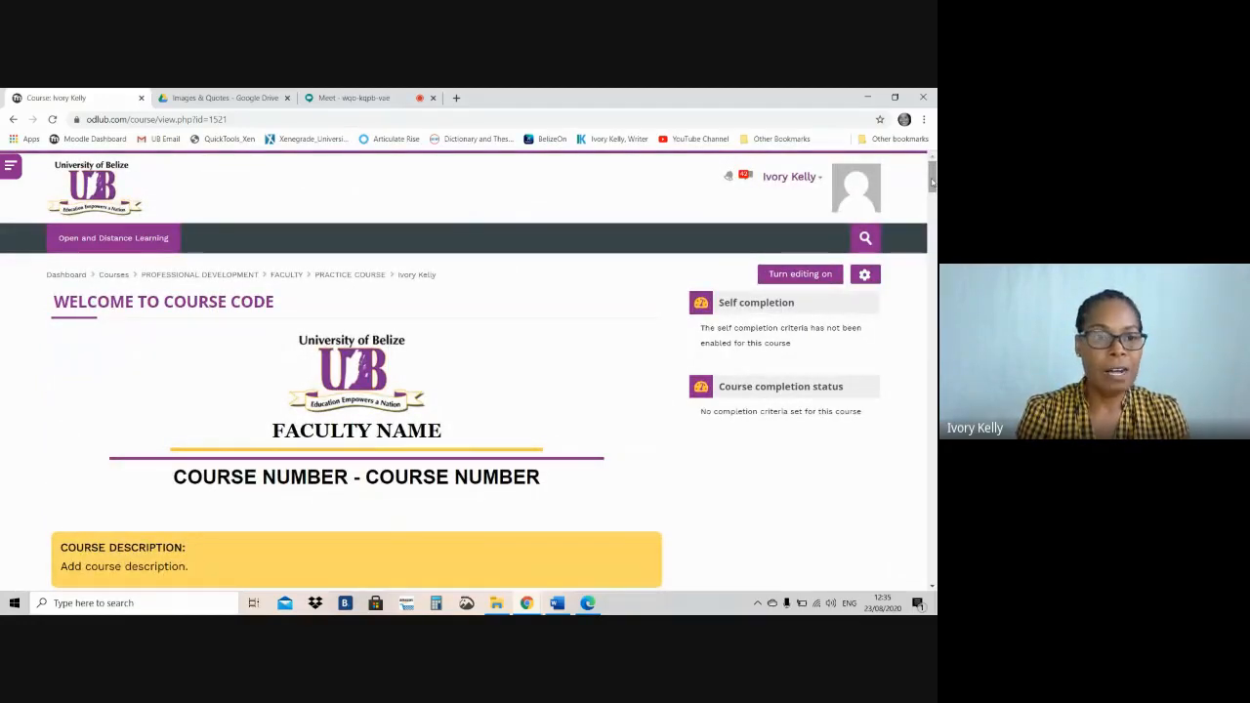
left_click_drag(932, 181, 933, 188)
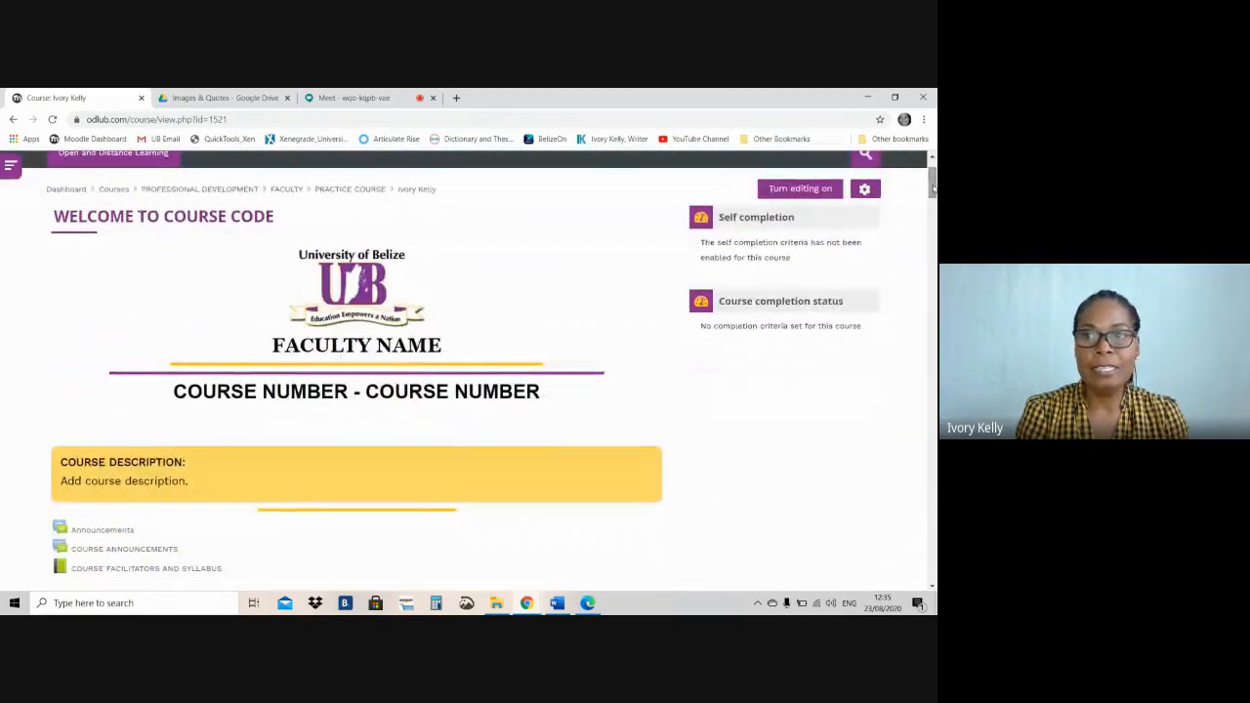
left_click_drag(933, 188, 932, 180)
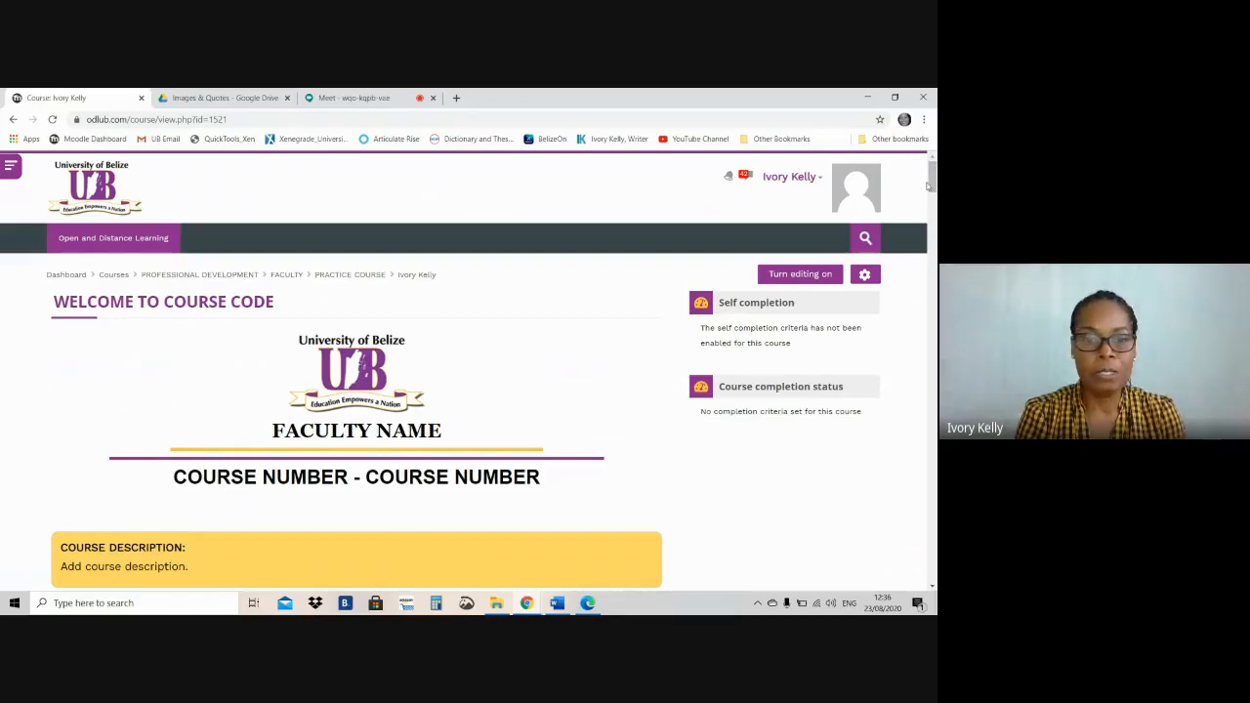
left_click_drag(931, 184, 932, 189)
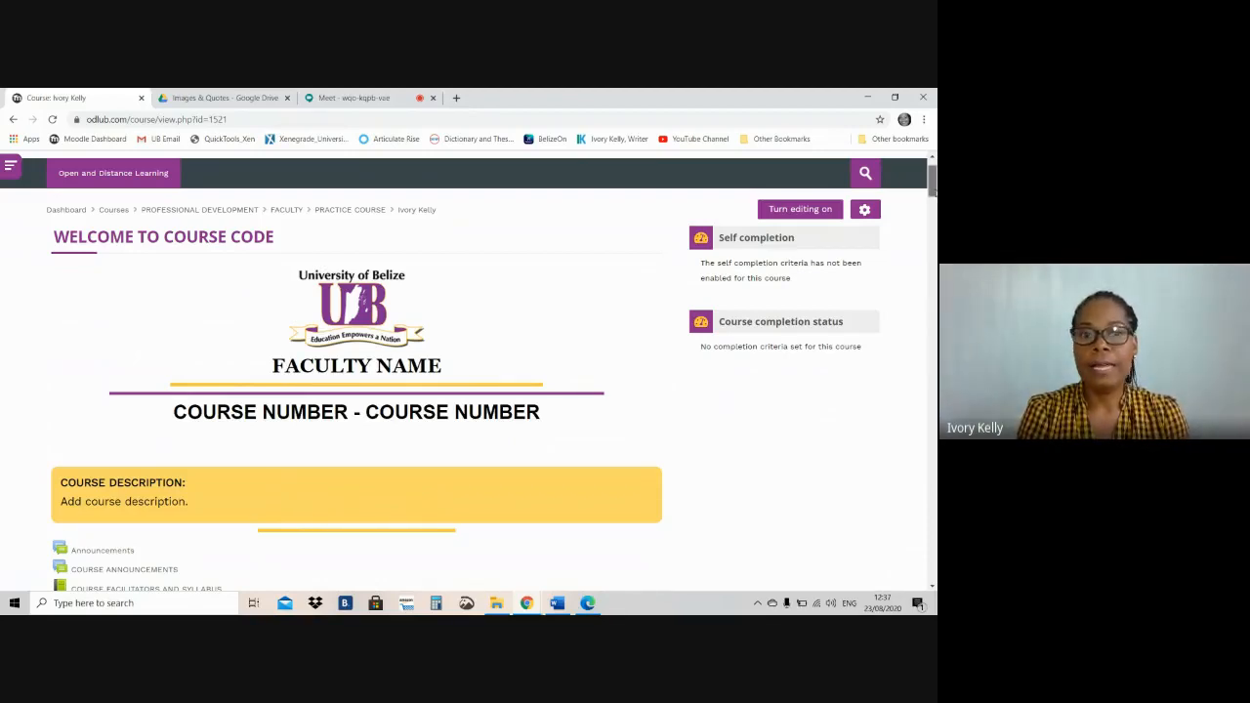
left_click_drag(934, 193, 934, 193)
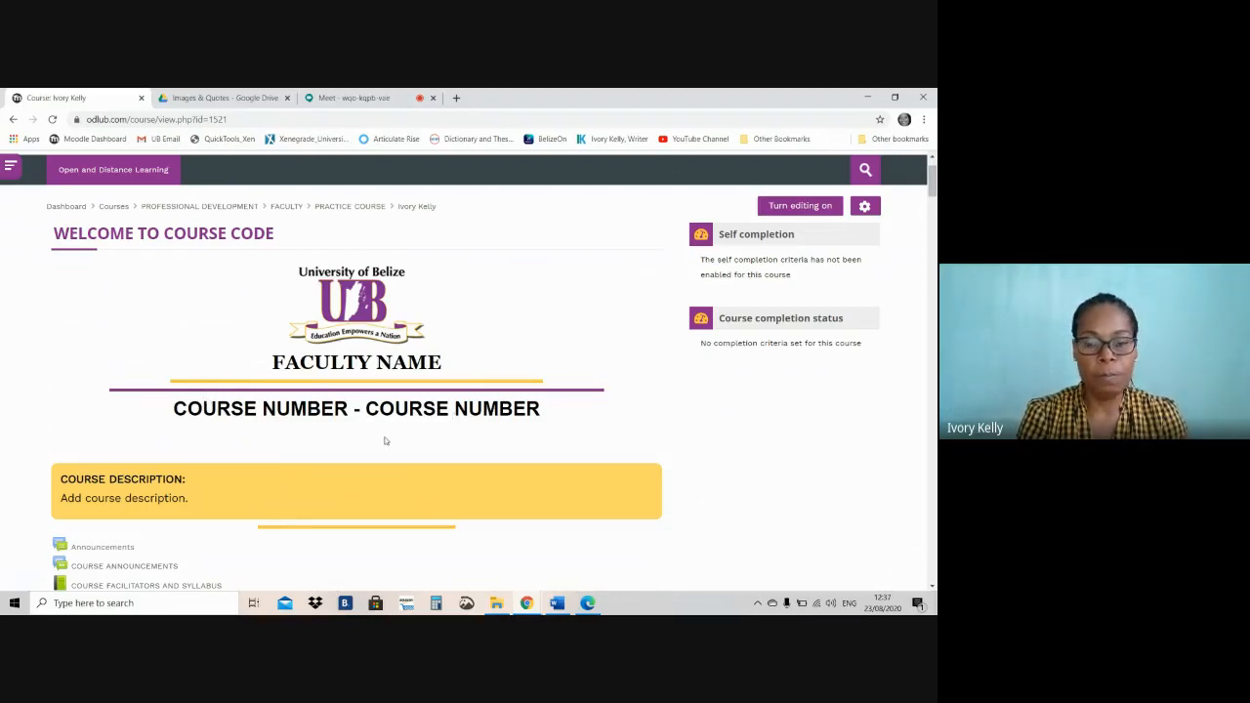
Step: Switch to Edge and examine the populated ENGL1035O Composing Process course page, including its banner image, course description and side blocks
left_click(588, 604)
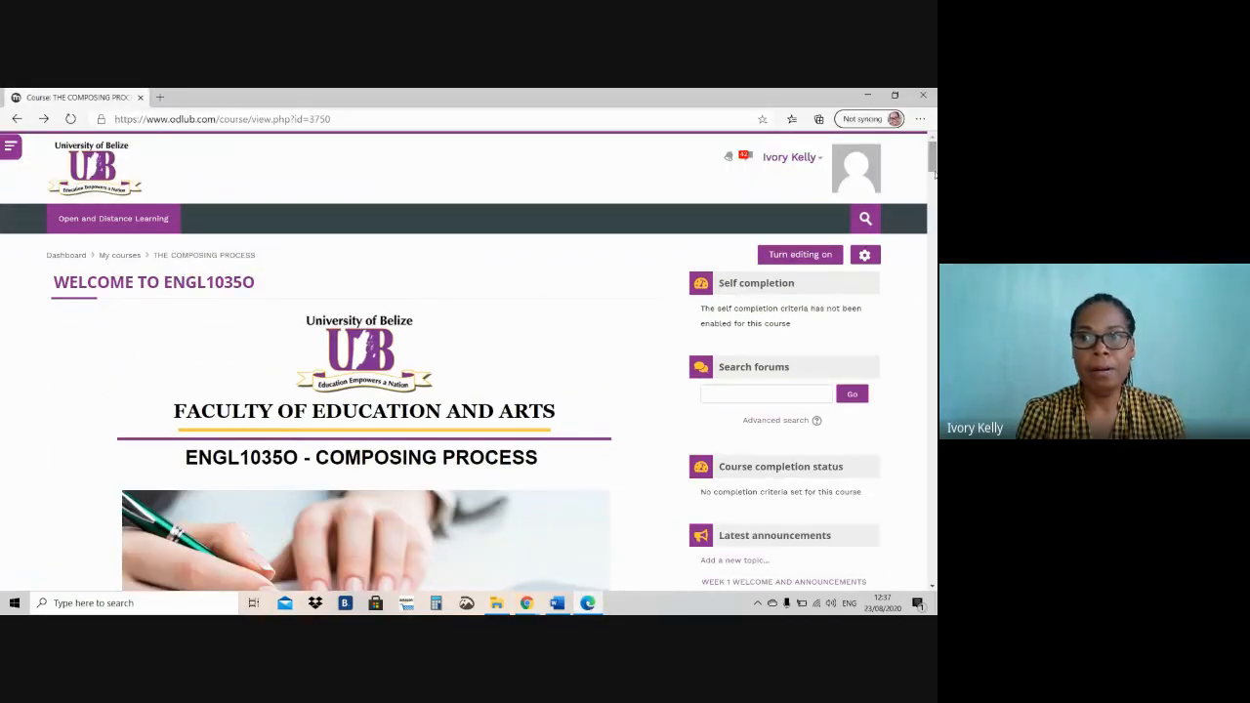
scroll(934, 171, "down", 2)
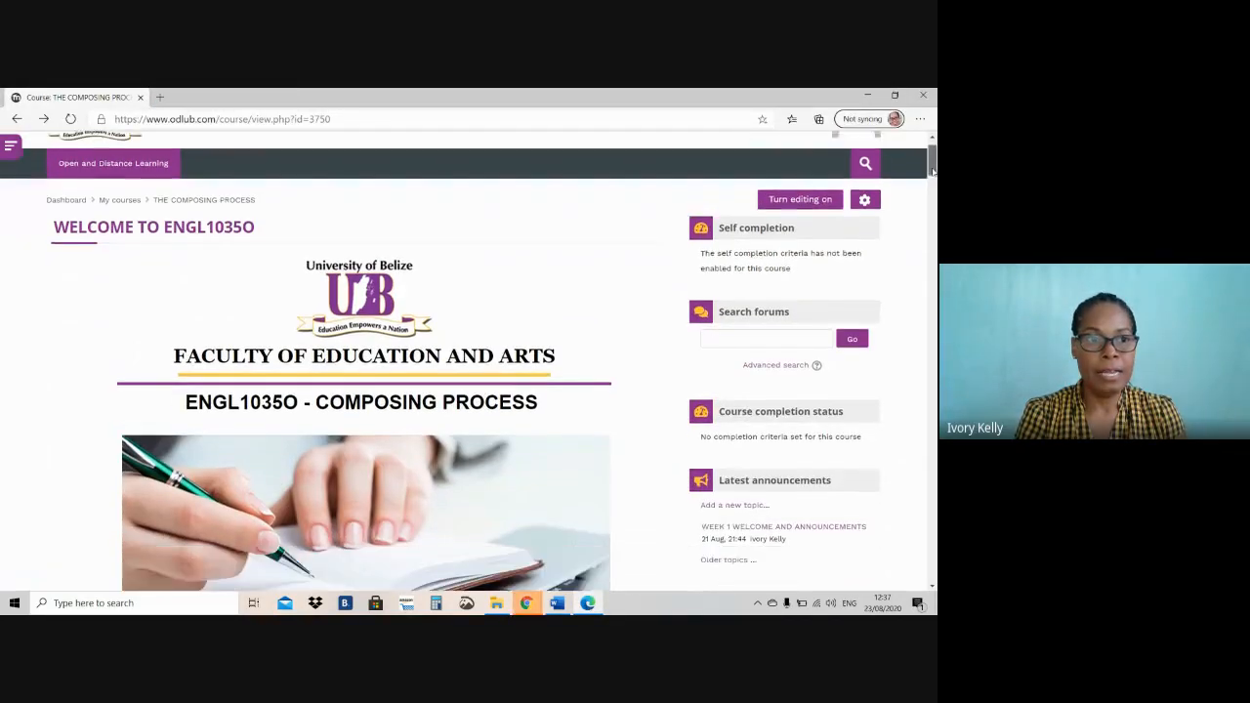
scroll(933, 171, "down", 2)
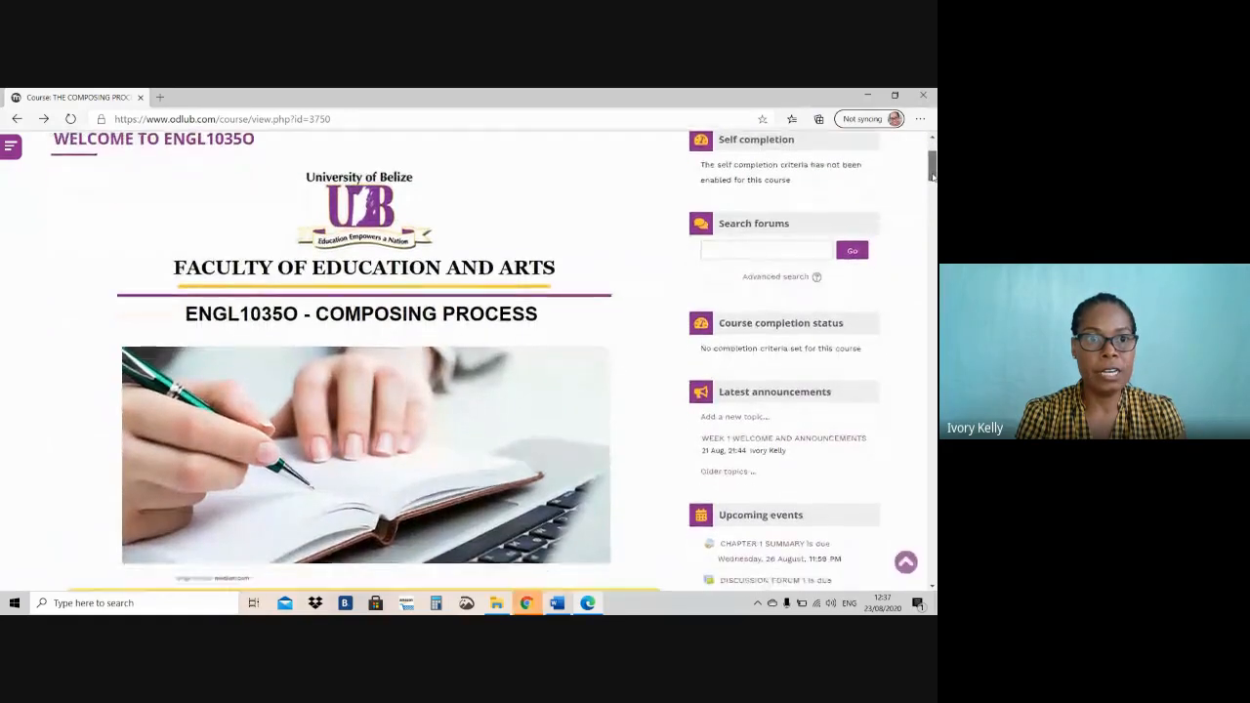
left_click_drag(933, 177, 934, 177)
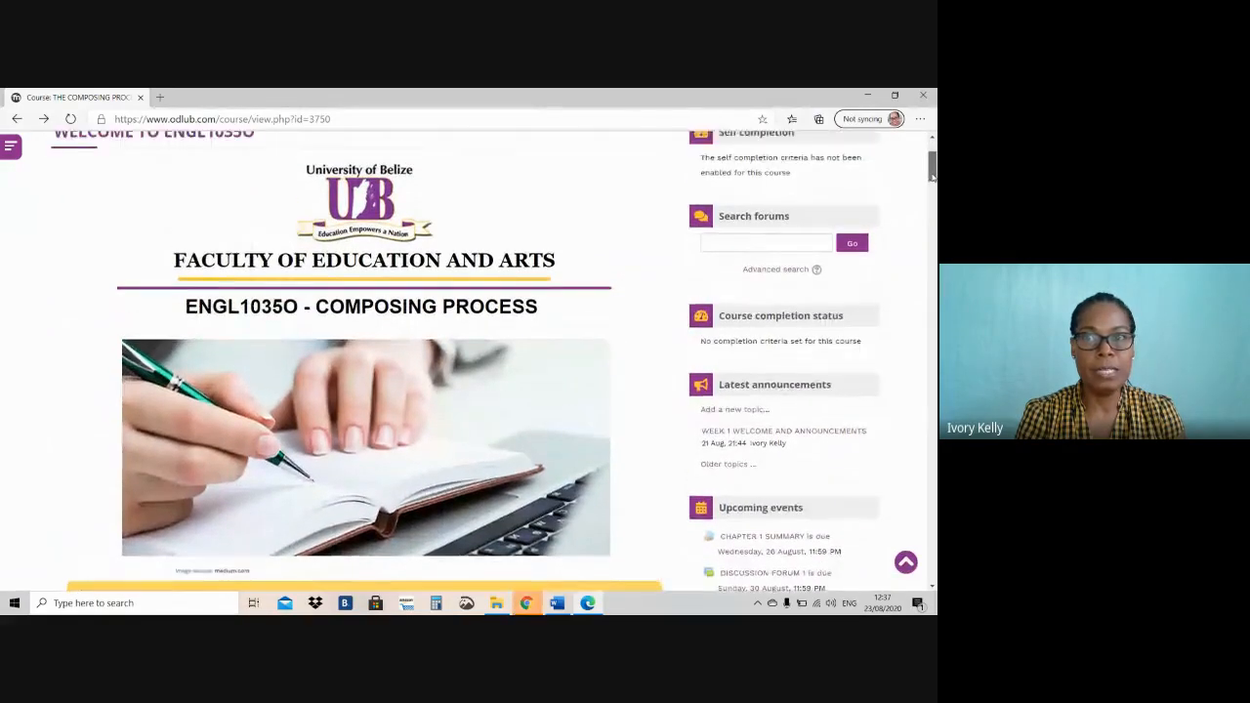
scroll(933, 171, "up", 3)
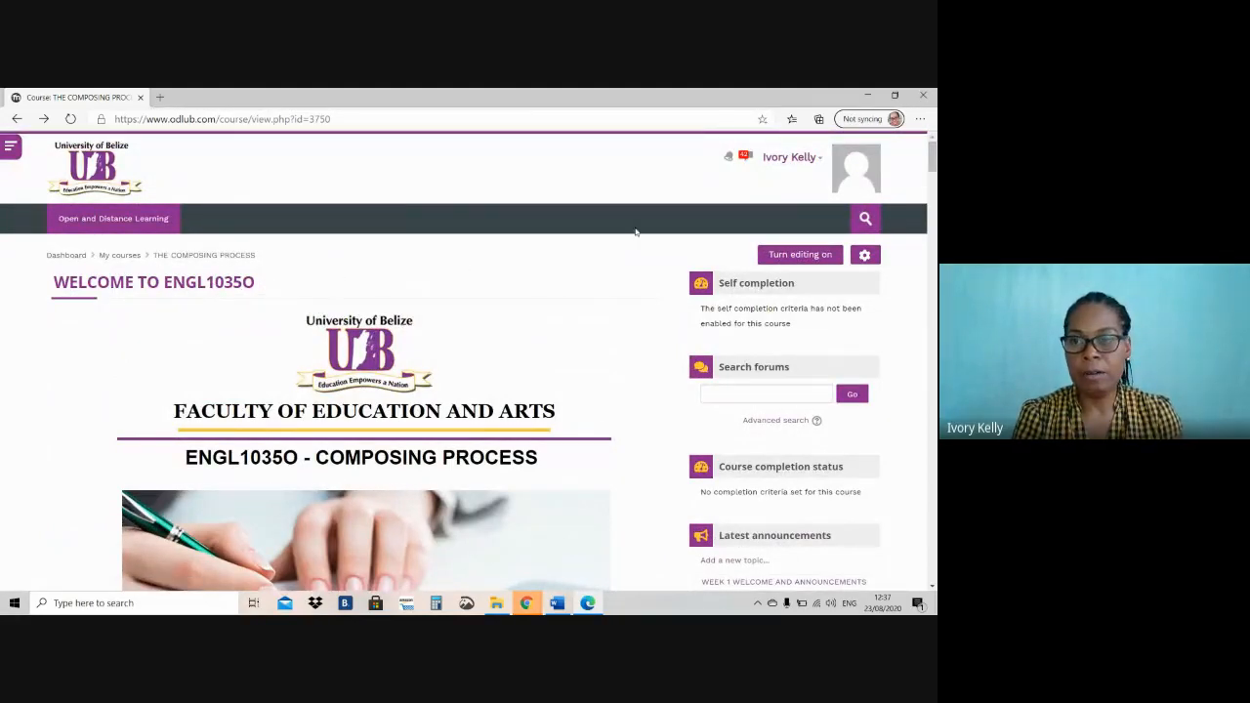
scroll(345, 247, "down", 3)
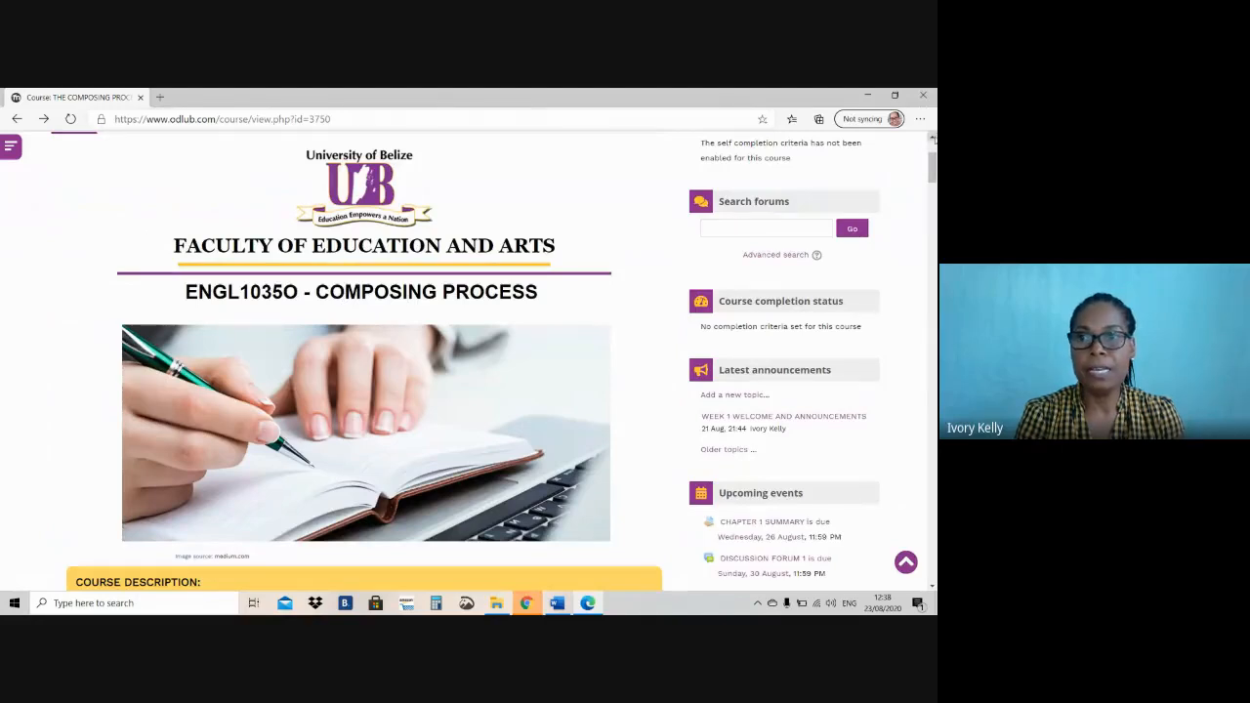
scroll(932, 167, "down", 3)
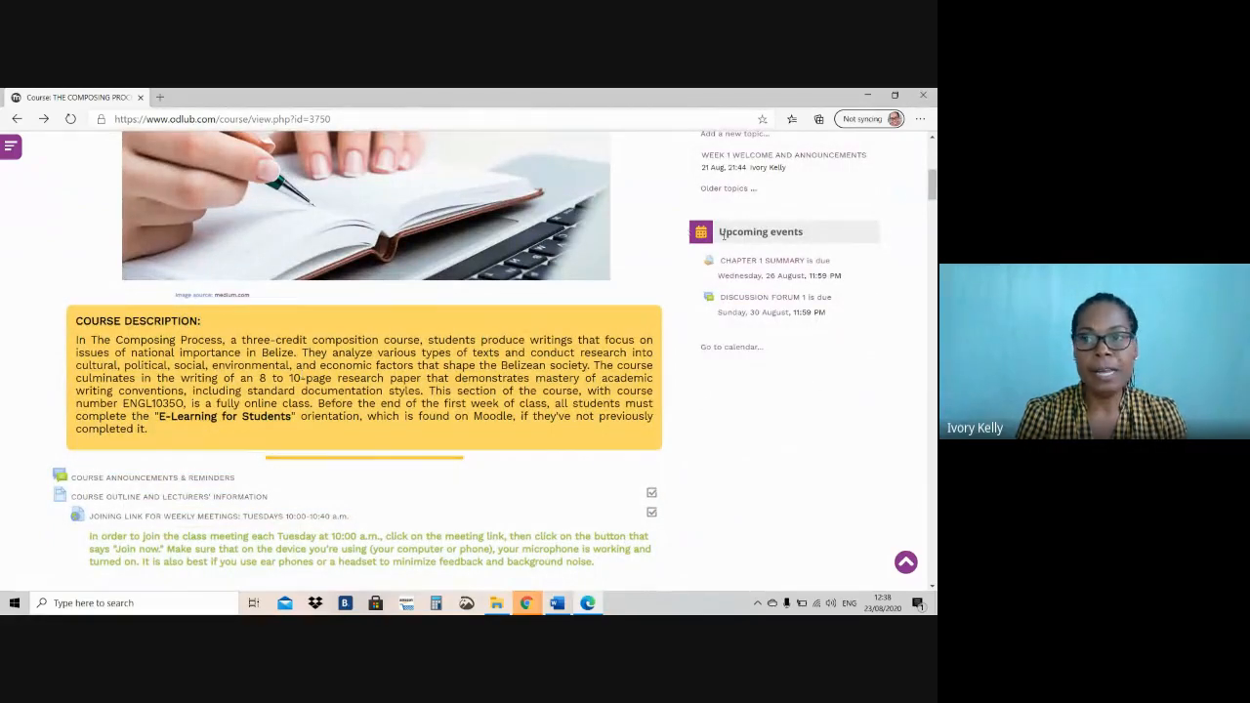
scroll(289, 396, "up", 2)
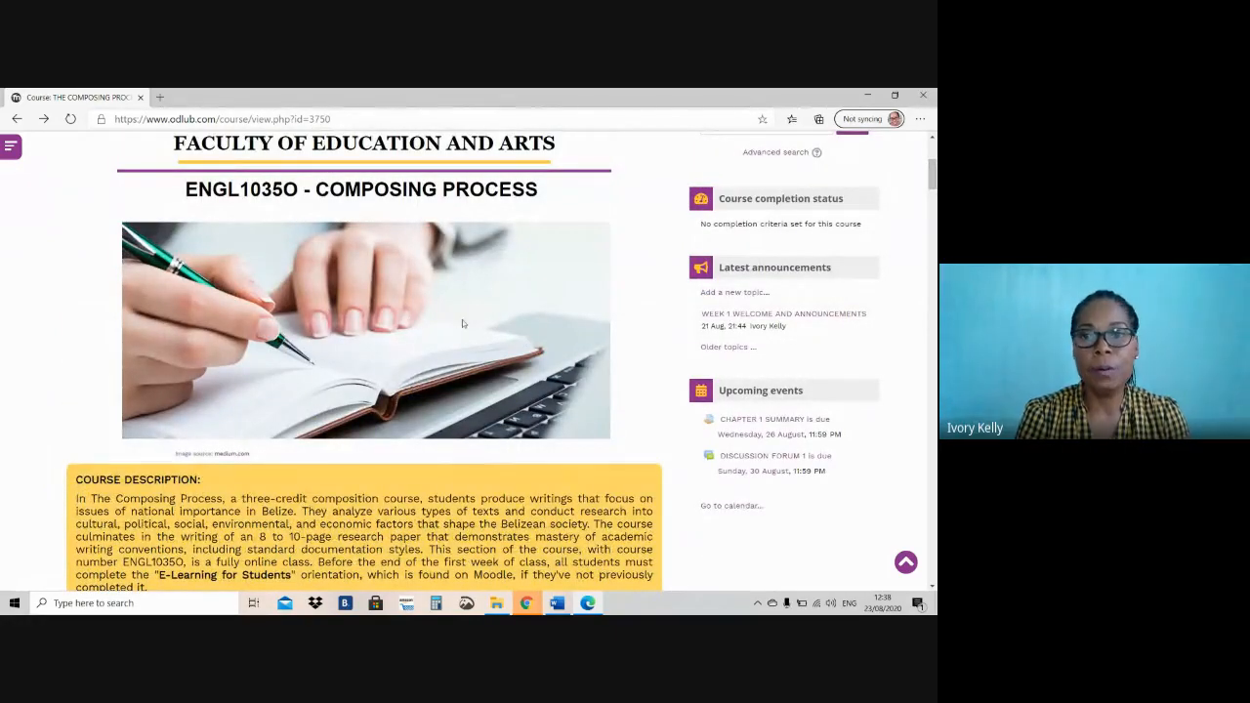
left_click_drag(934, 181, 933, 154)
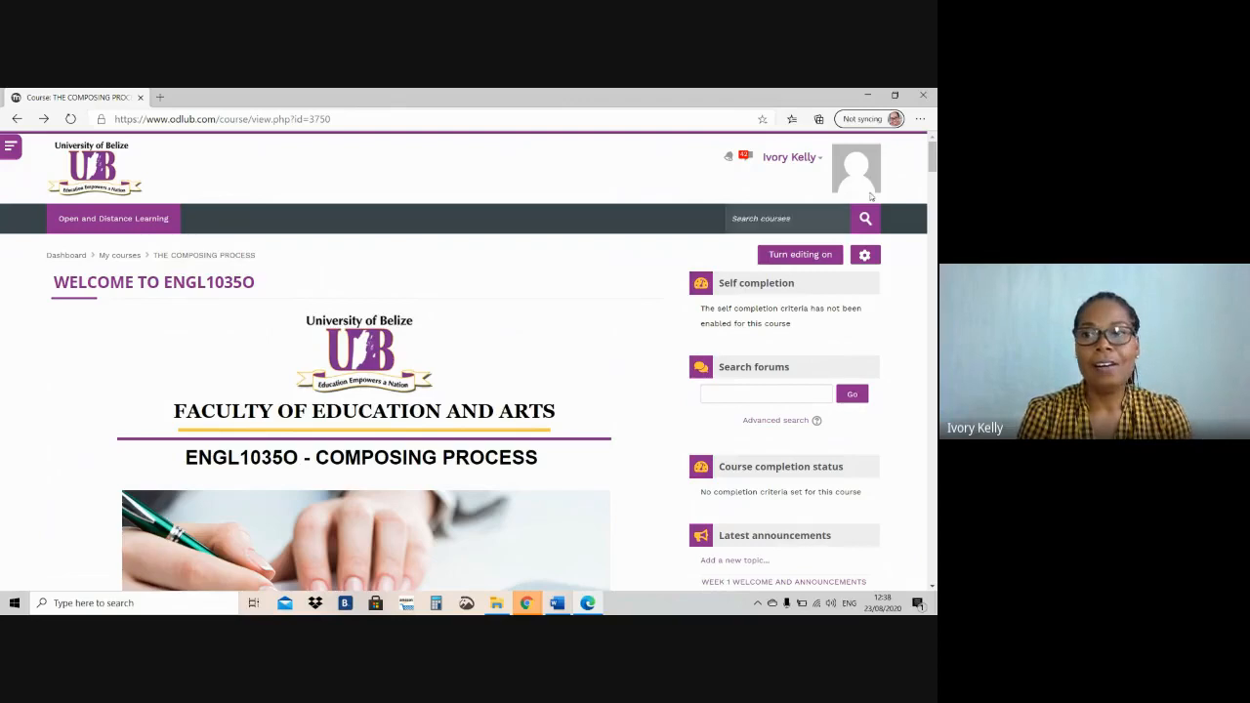
left_click_drag(933, 164, 932, 170)
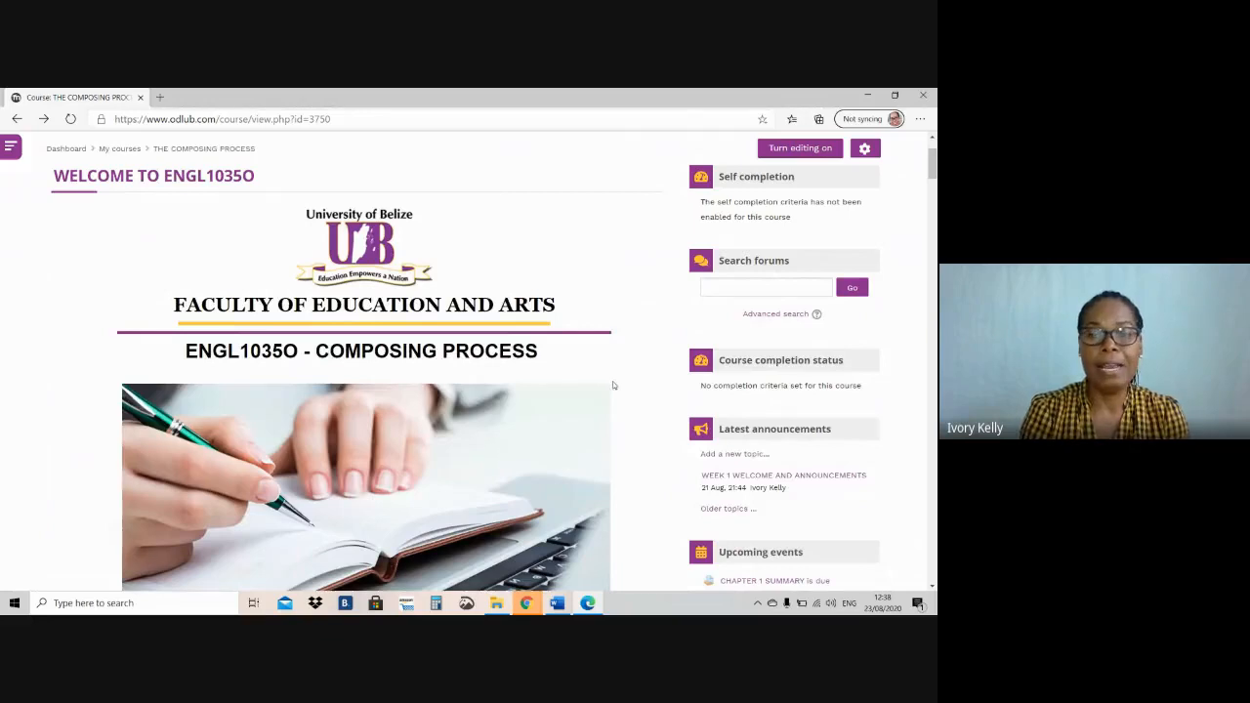
Step: Return to the practice course in Chrome and open your own user profile for editing
left_click(528, 600)
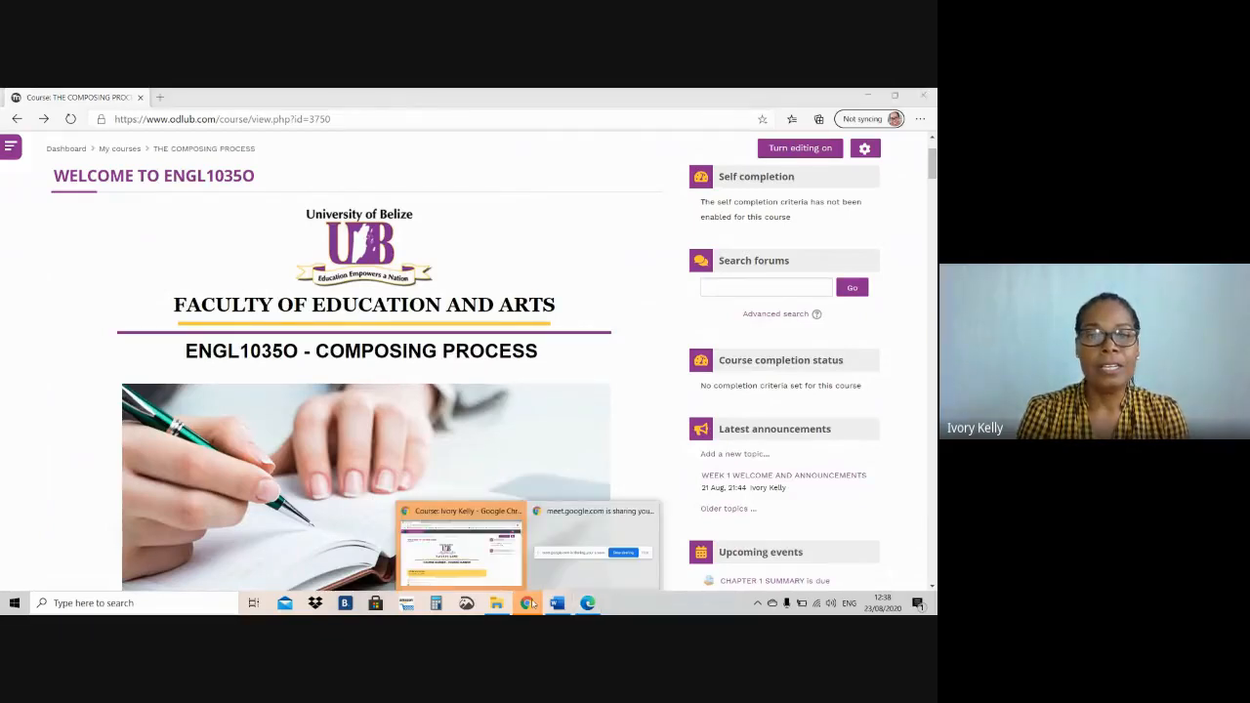
left_click(476, 565)
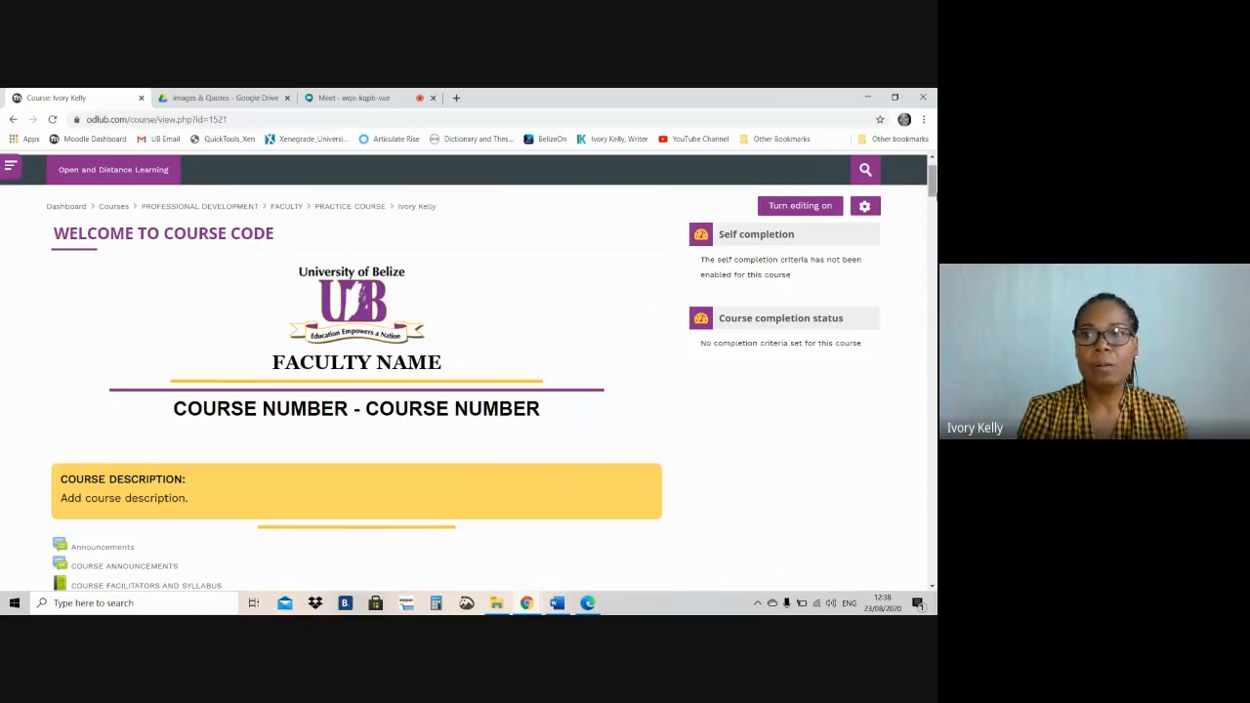
left_click_drag(932, 191, 931, 183)
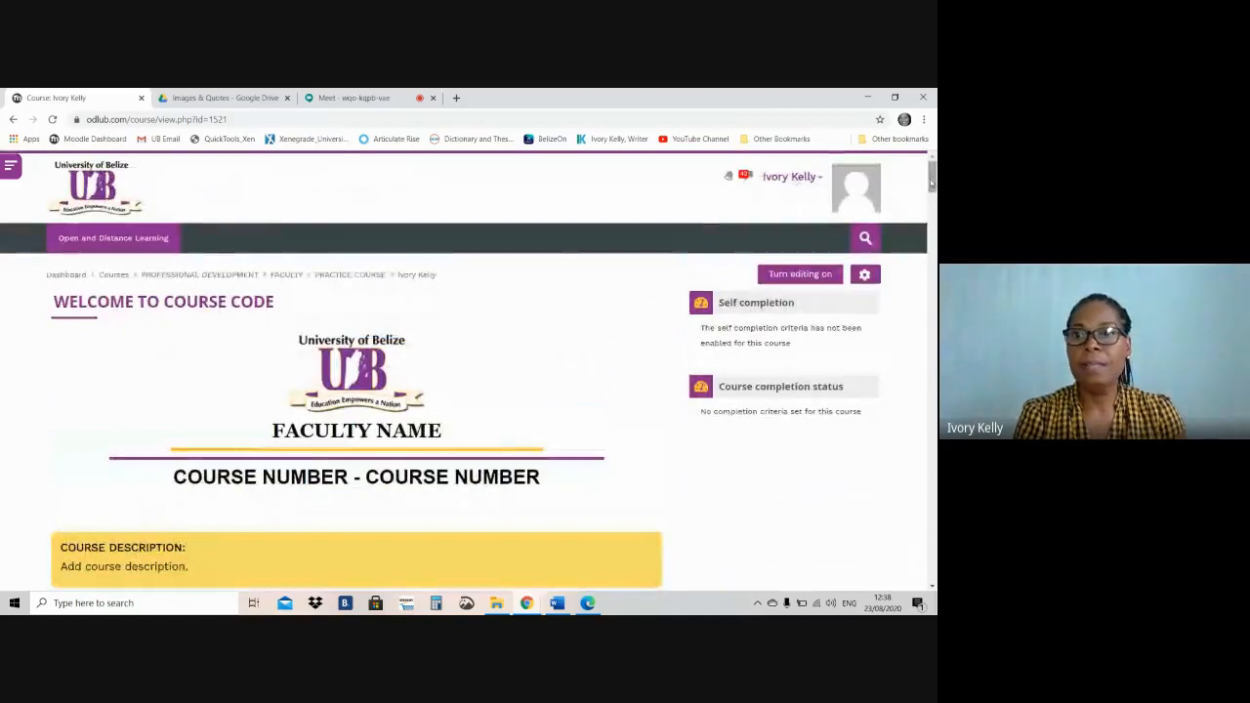
left_click(858, 188)
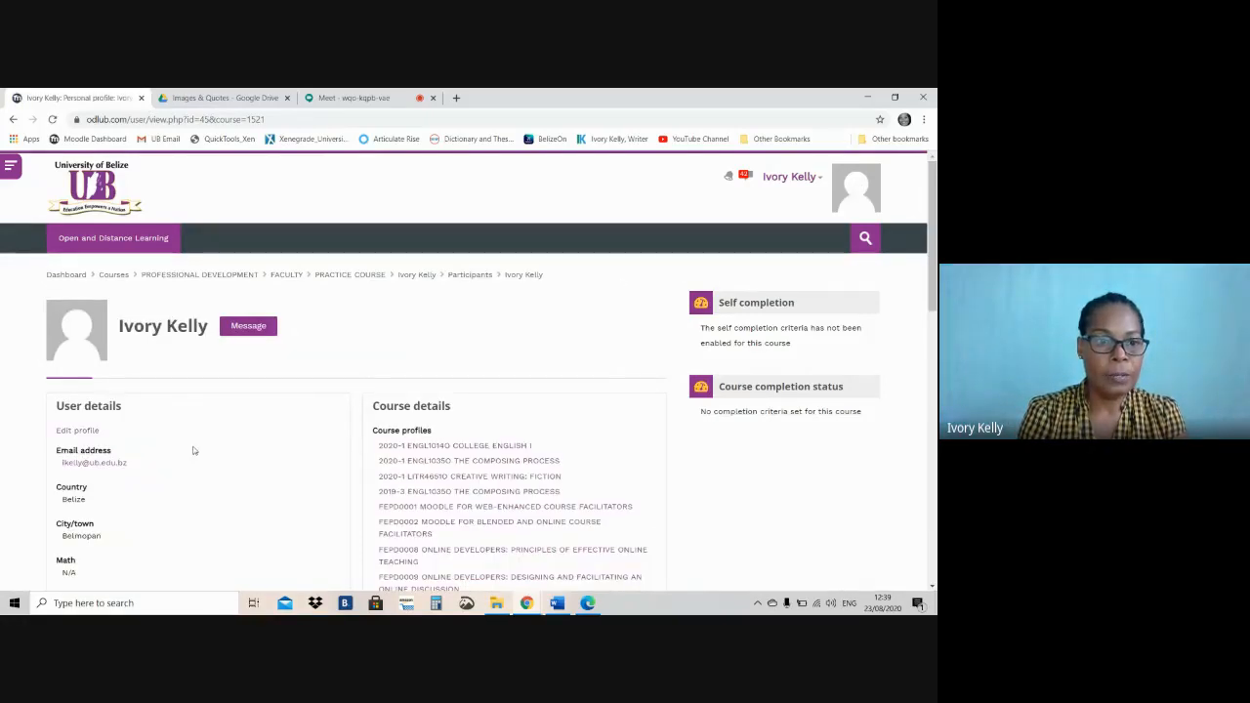
left_click(83, 433)
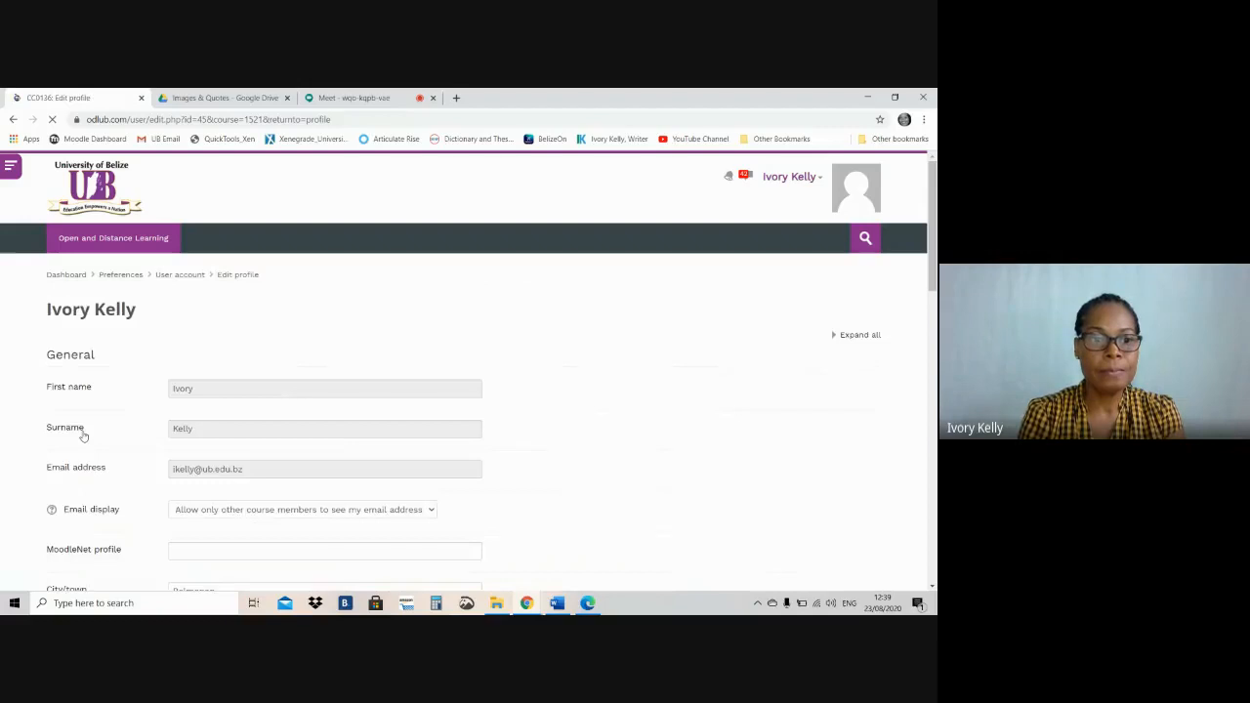
Step: Start adding a new user picture to the profile and choose the file "Portrait, glasses 2.jpg" for upload
left_click_drag(933, 188, 934, 223)
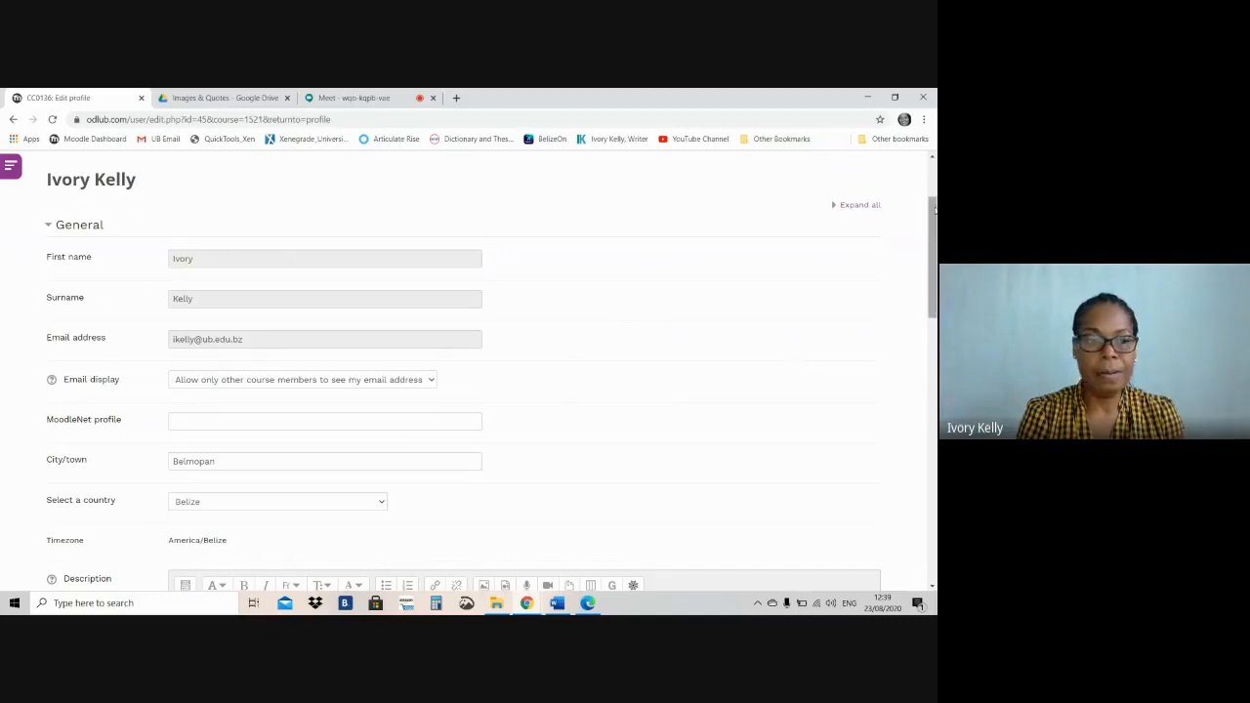
left_click_drag(934, 224, 935, 377)
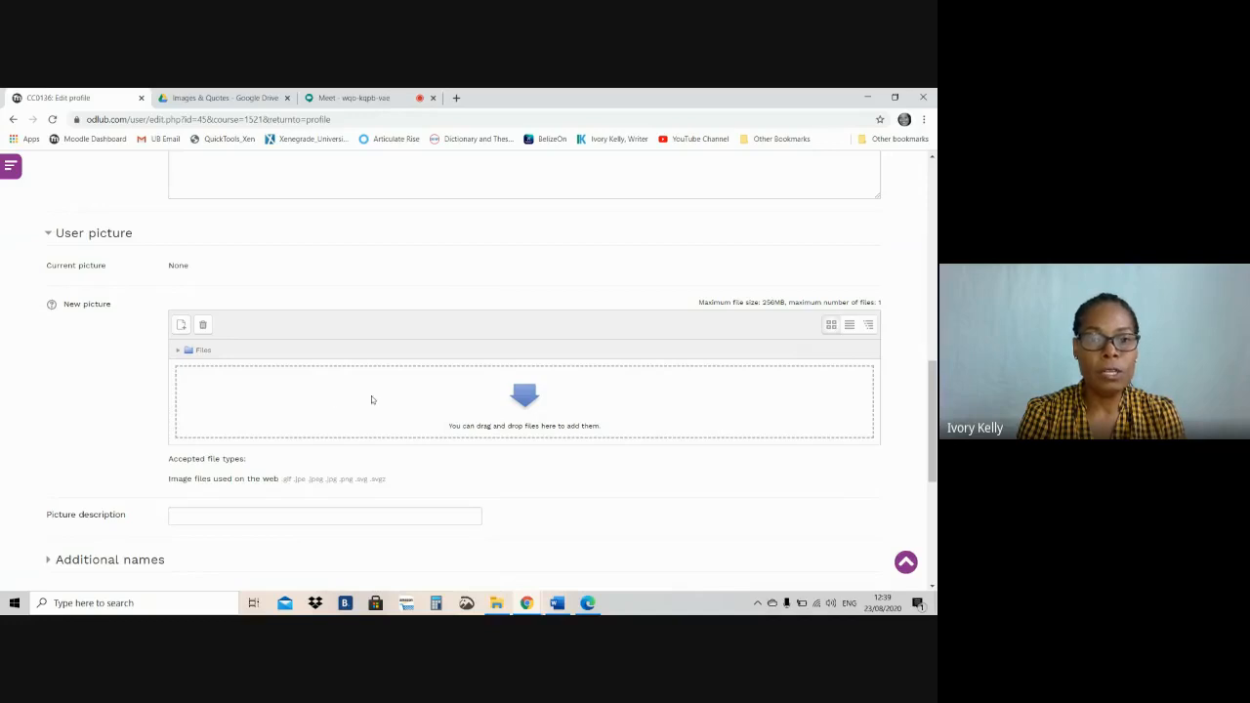
left_click(181, 326)
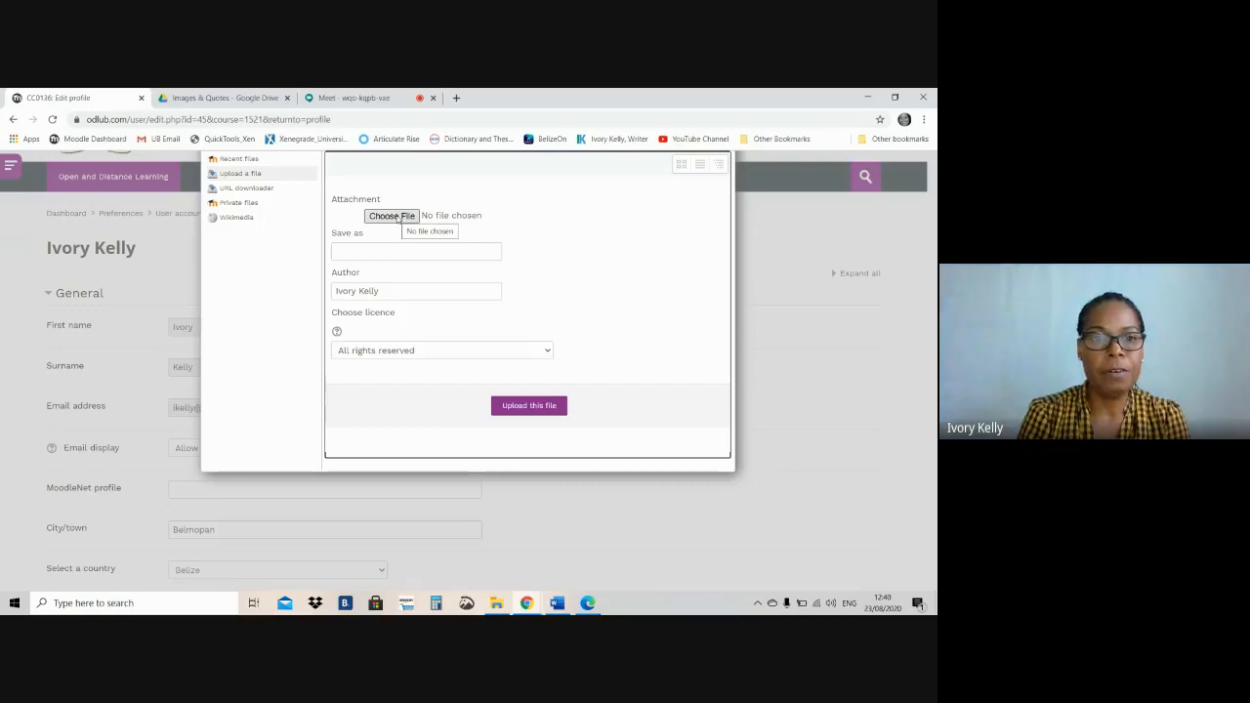
left_click(396, 216)
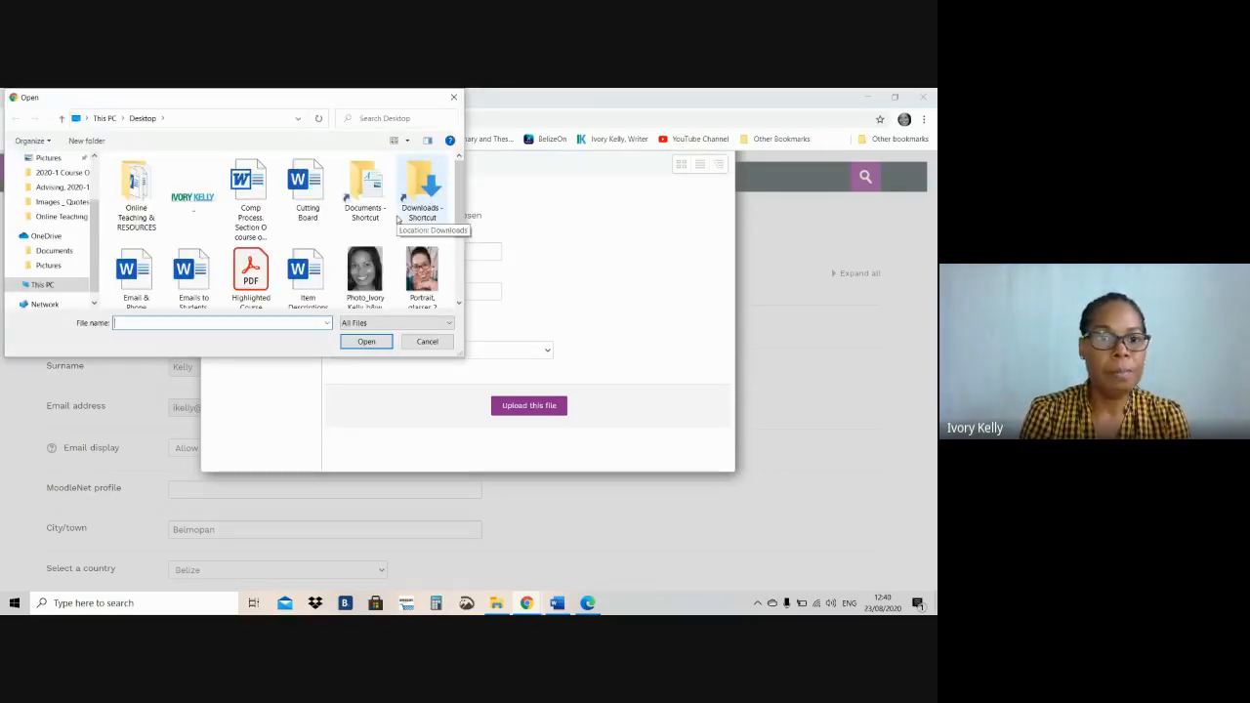
left_click(427, 280)
double_click(427, 280)
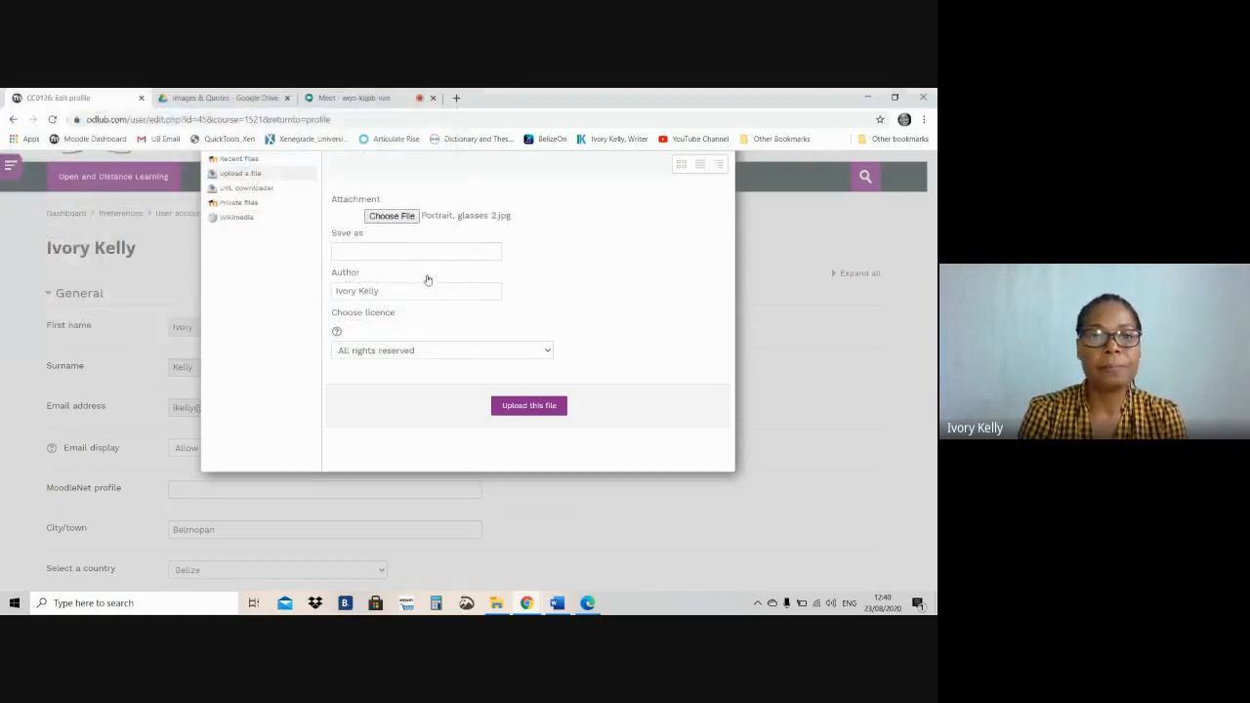
Step: Set the picture's save name to "Profile Photo" followed by the instructor's full name, and upload the file
left_click(447, 259)
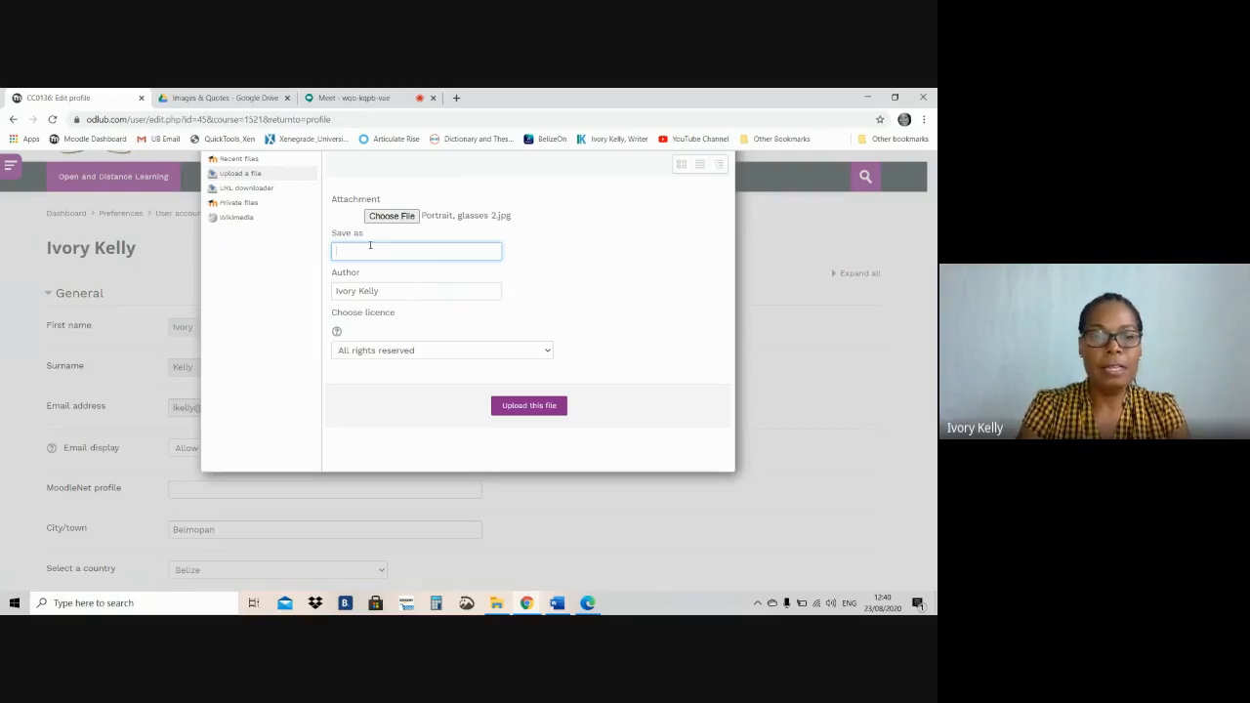
type("Prof")
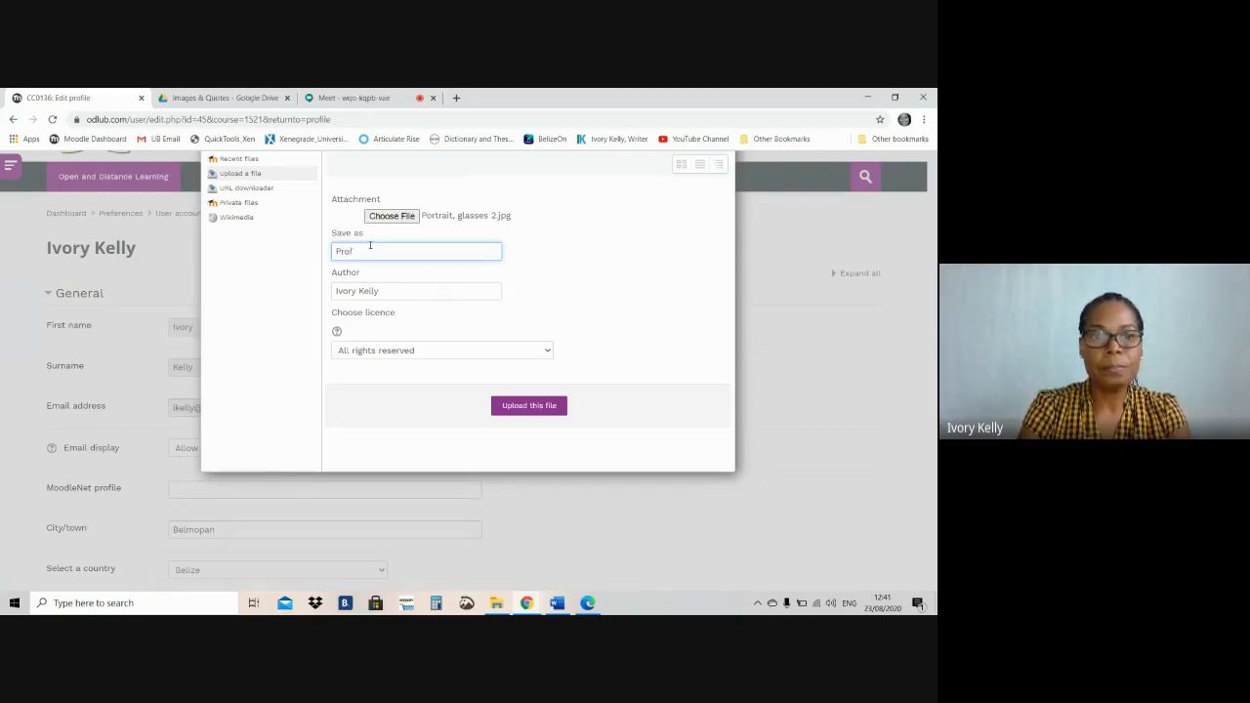
type("ile Ph")
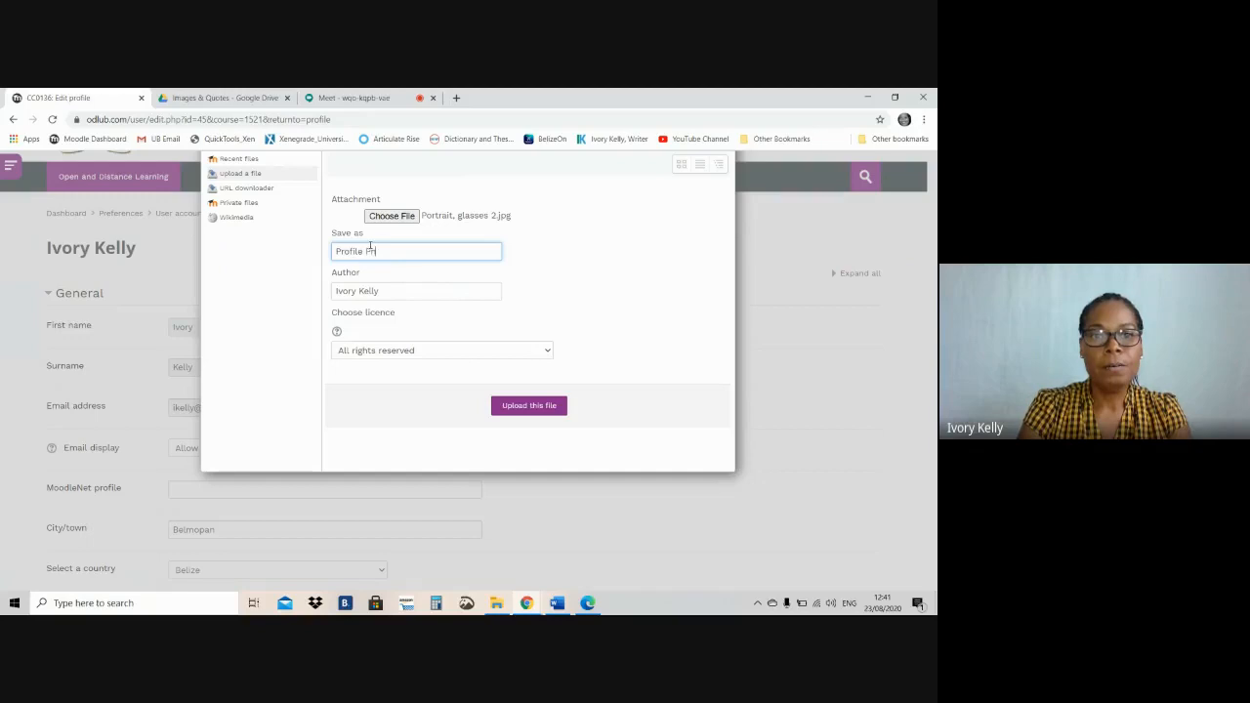
type("oto, Ivory Kelly")
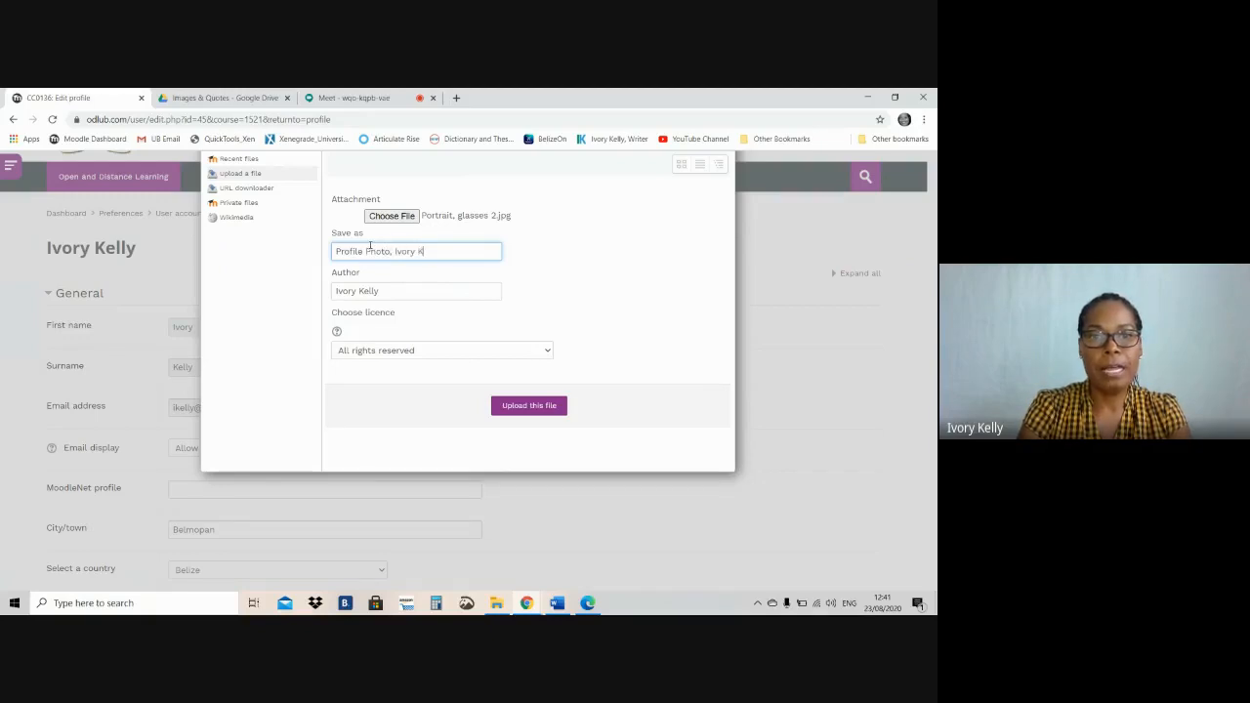
left_click(399, 288)
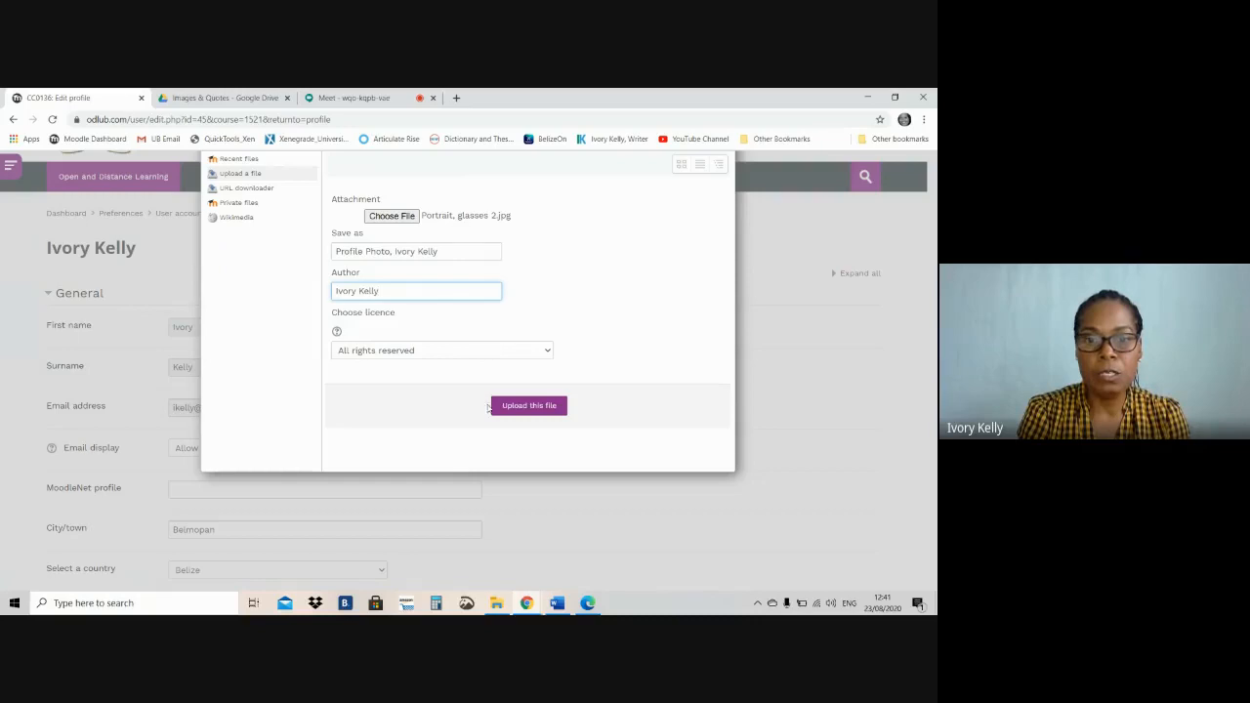
left_click(506, 409)
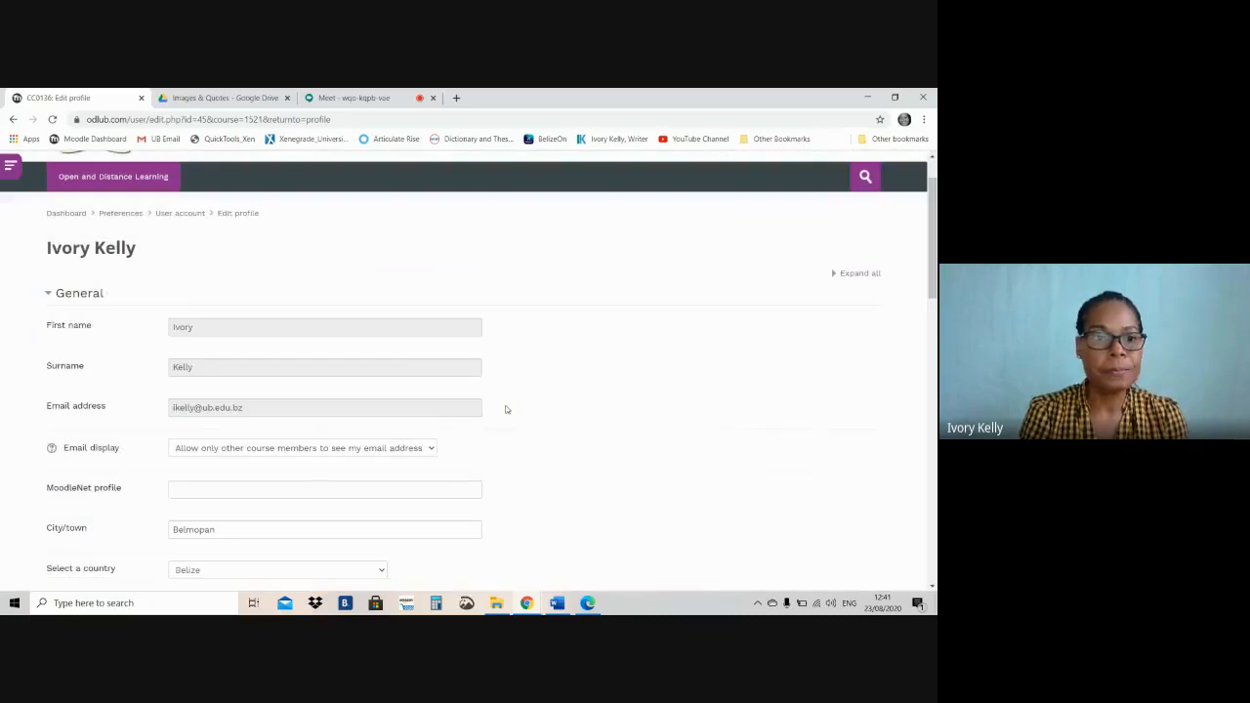
Step: Update the user profile to save the new picture
left_click_drag(932, 191, 932, 428)
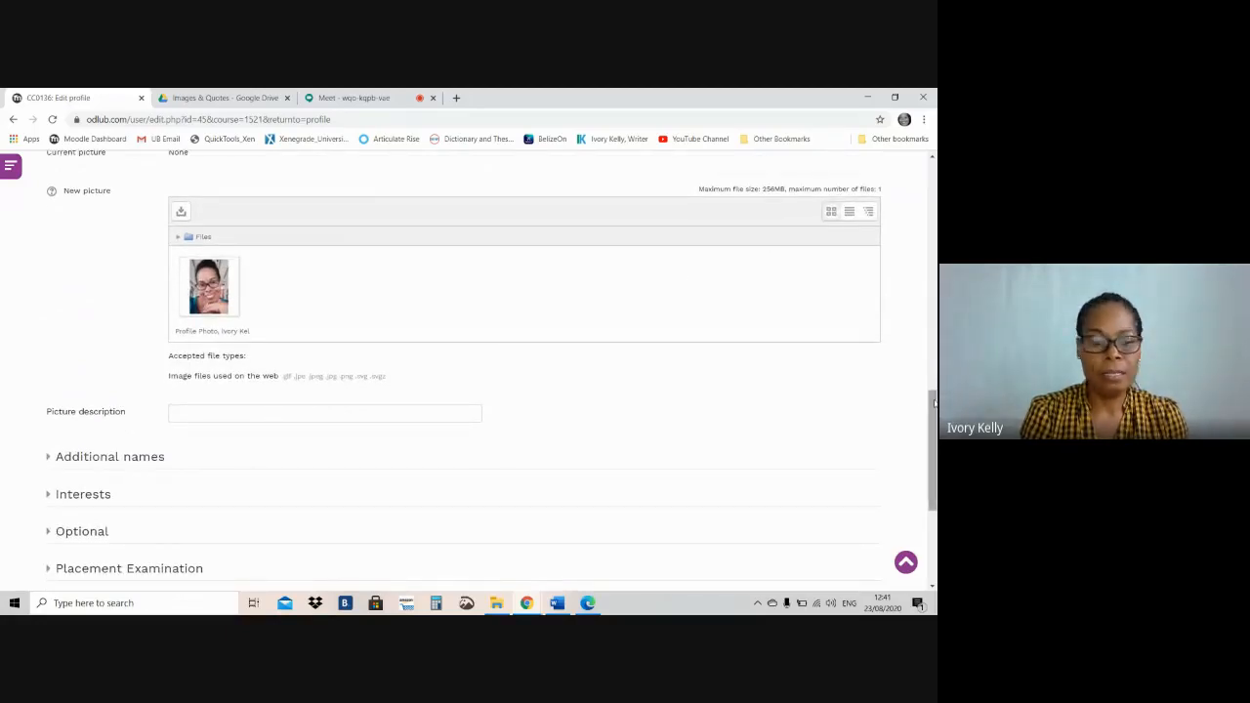
left_click_drag(933, 405, 932, 477)
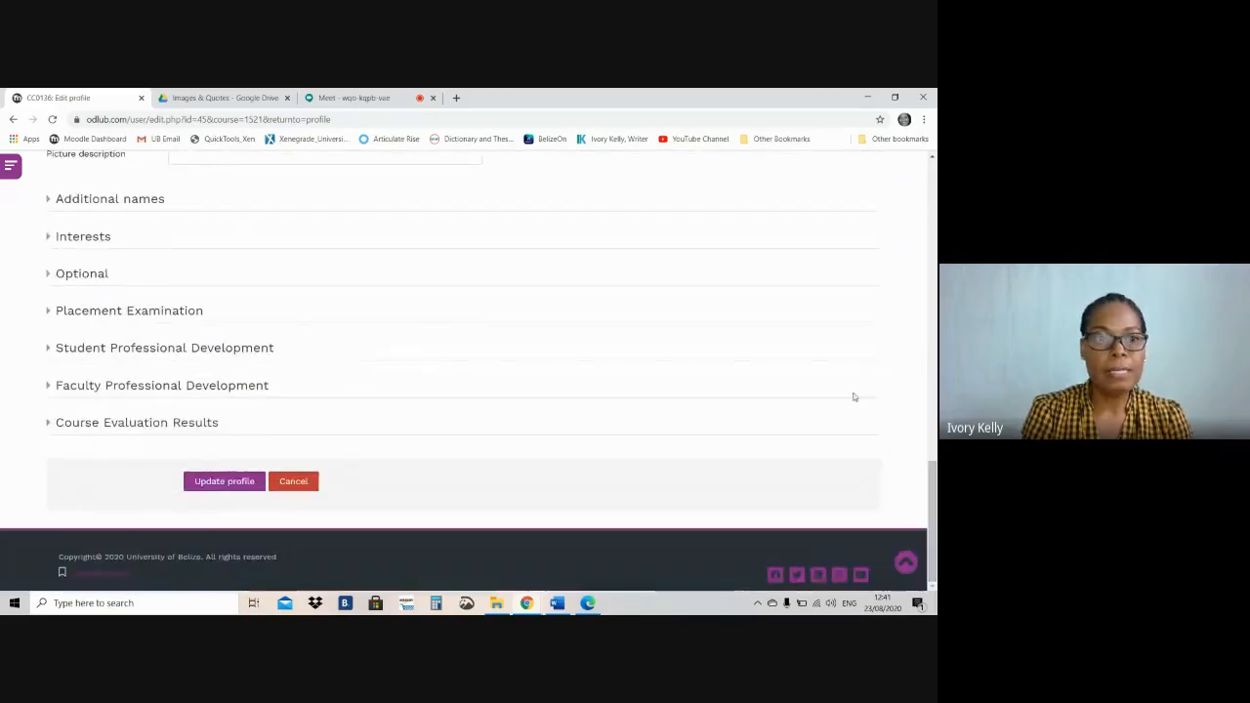
left_click(211, 482)
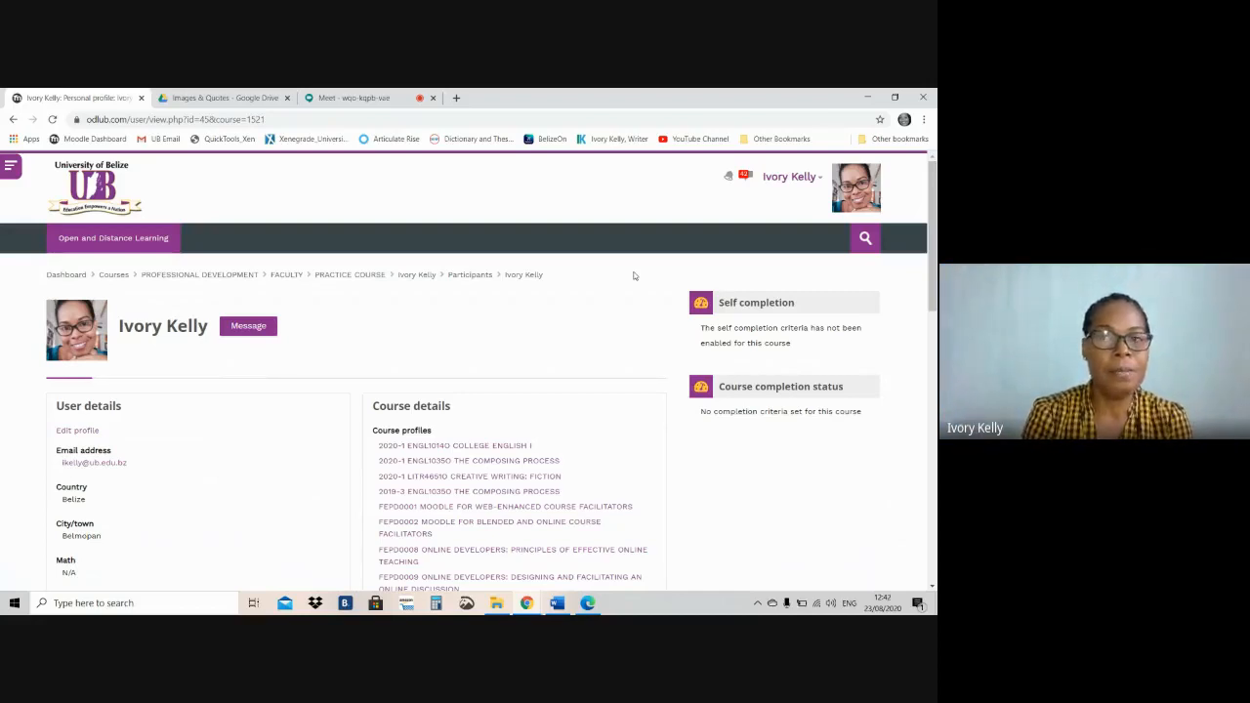
Step: Return to the dashboard and open the practice course CC0136 from the course overview
left_click(174, 279)
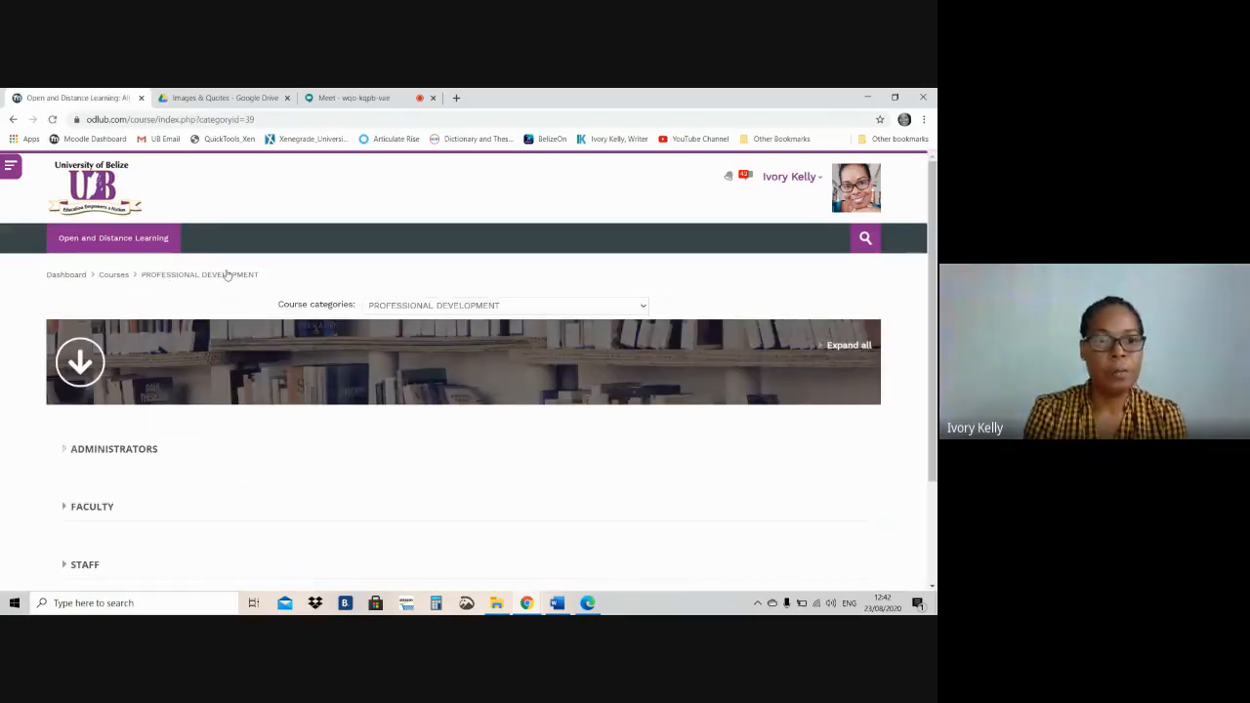
left_click(68, 276)
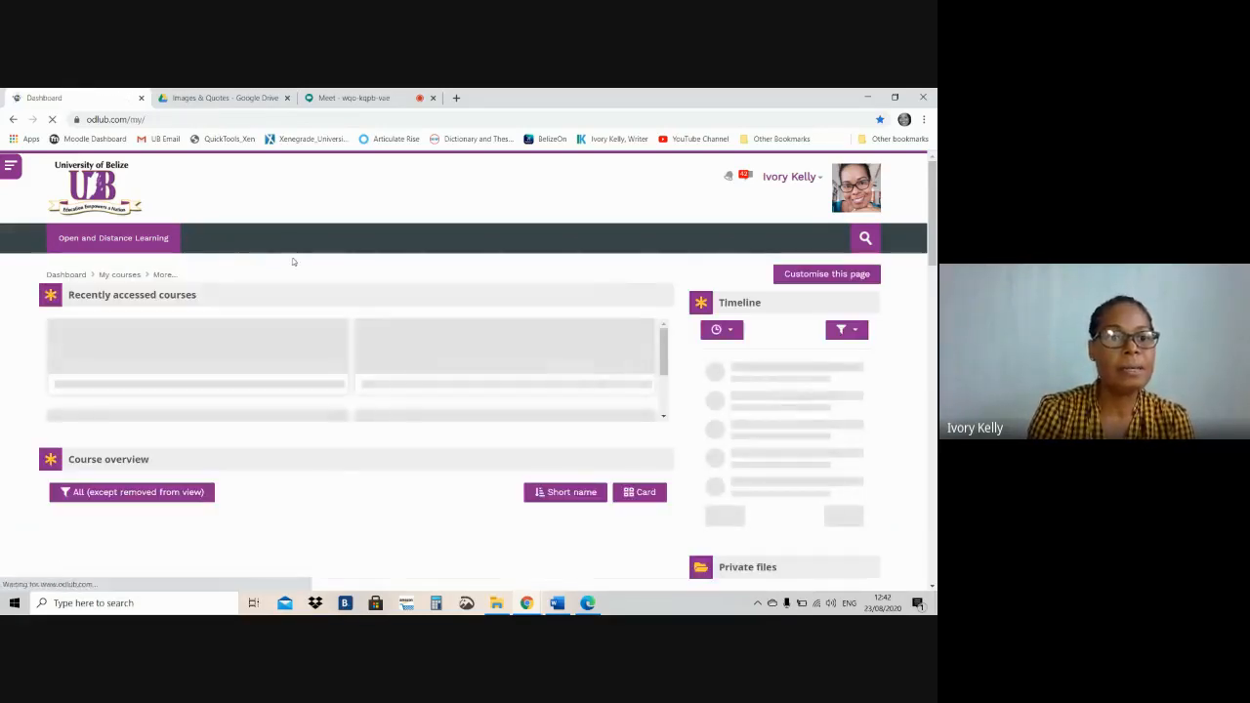
left_click_drag(933, 183, 932, 293)
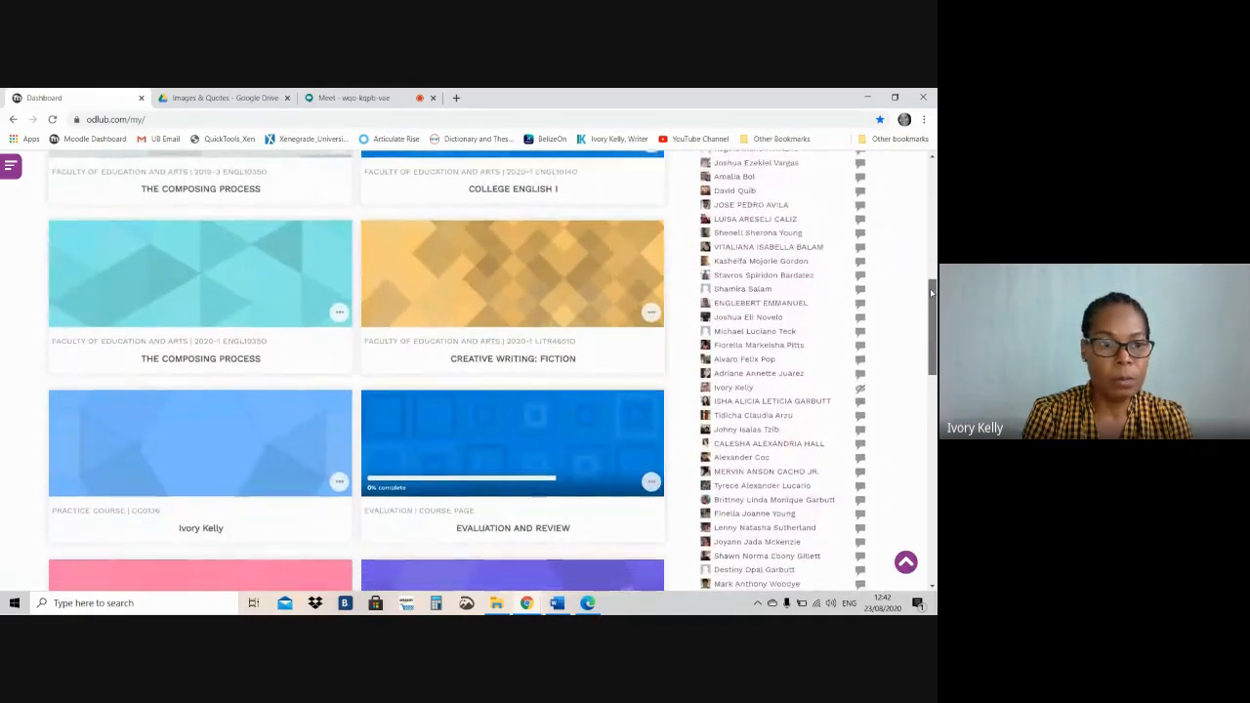
left_click(215, 426)
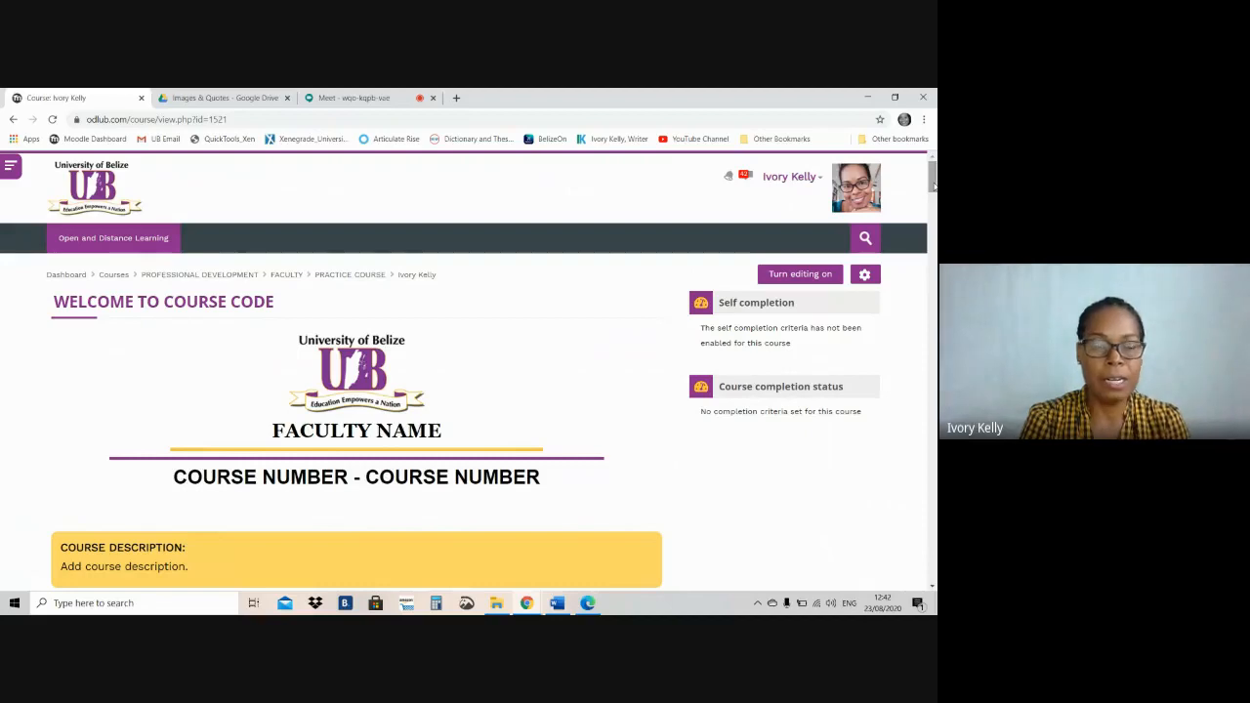
Step: Turn on editing for the practice course
left_click_drag(934, 187, 935, 187)
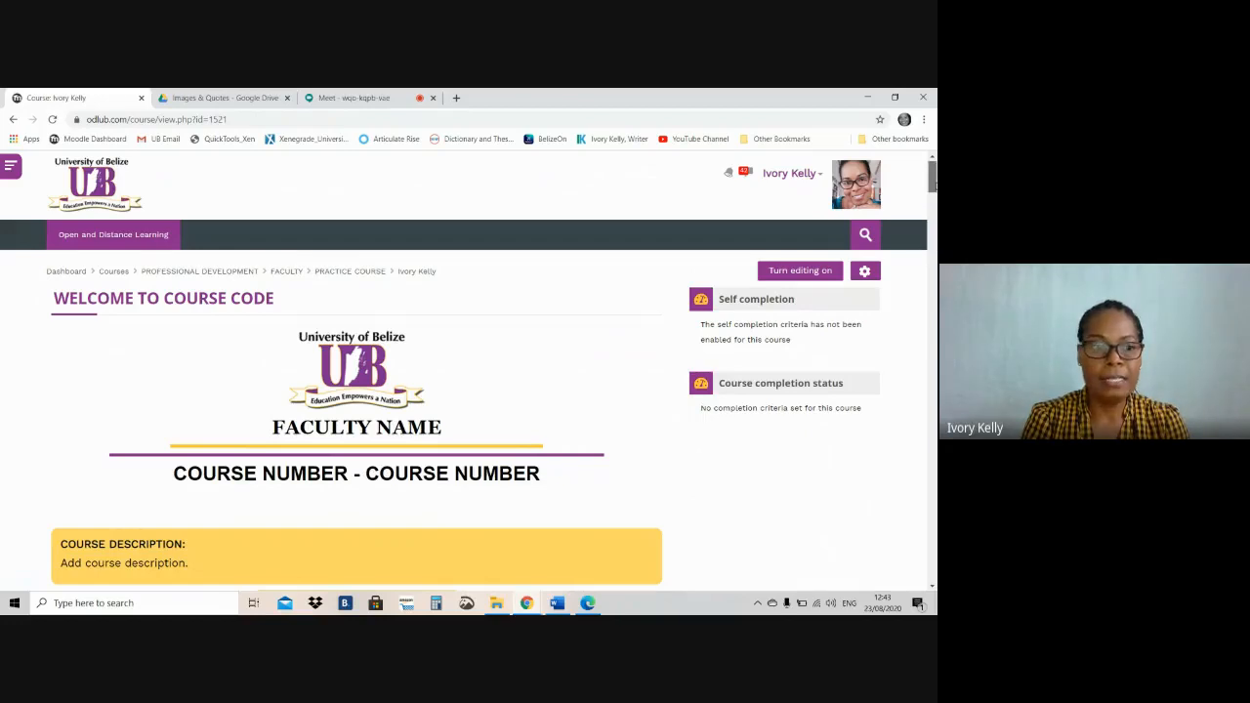
scroll(932, 173, "down", 2)
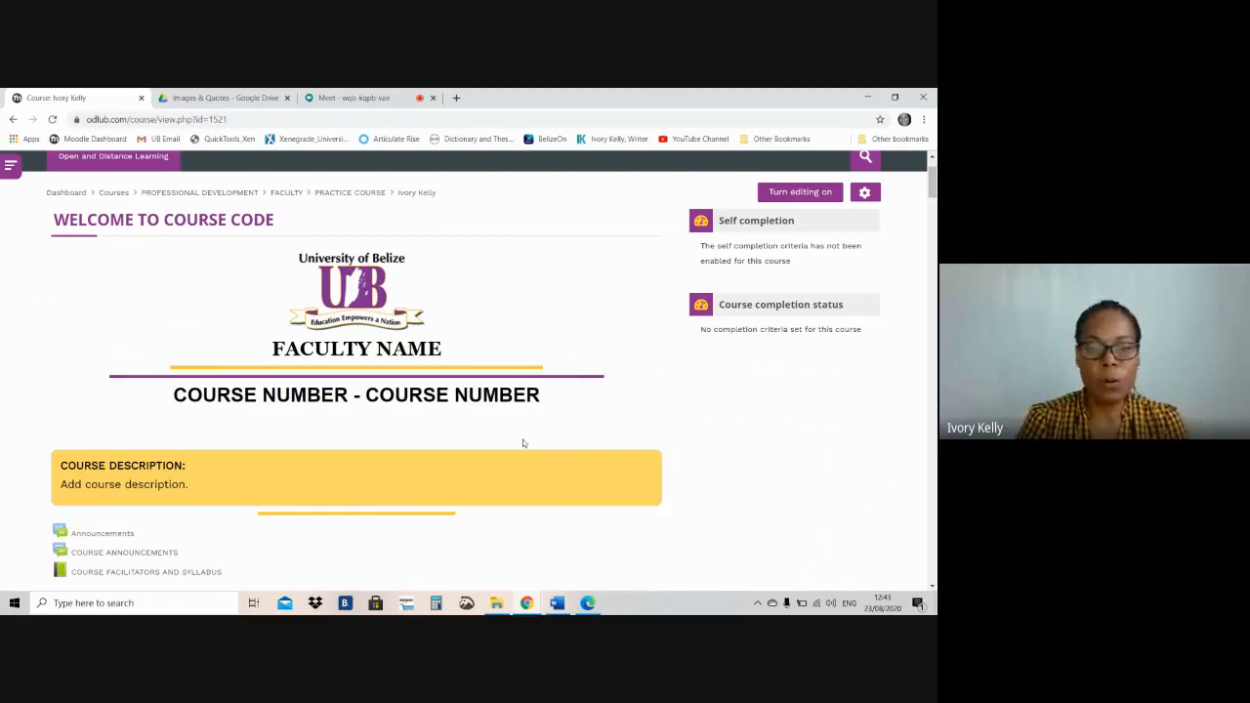
left_click_drag(932, 186, 932, 178)
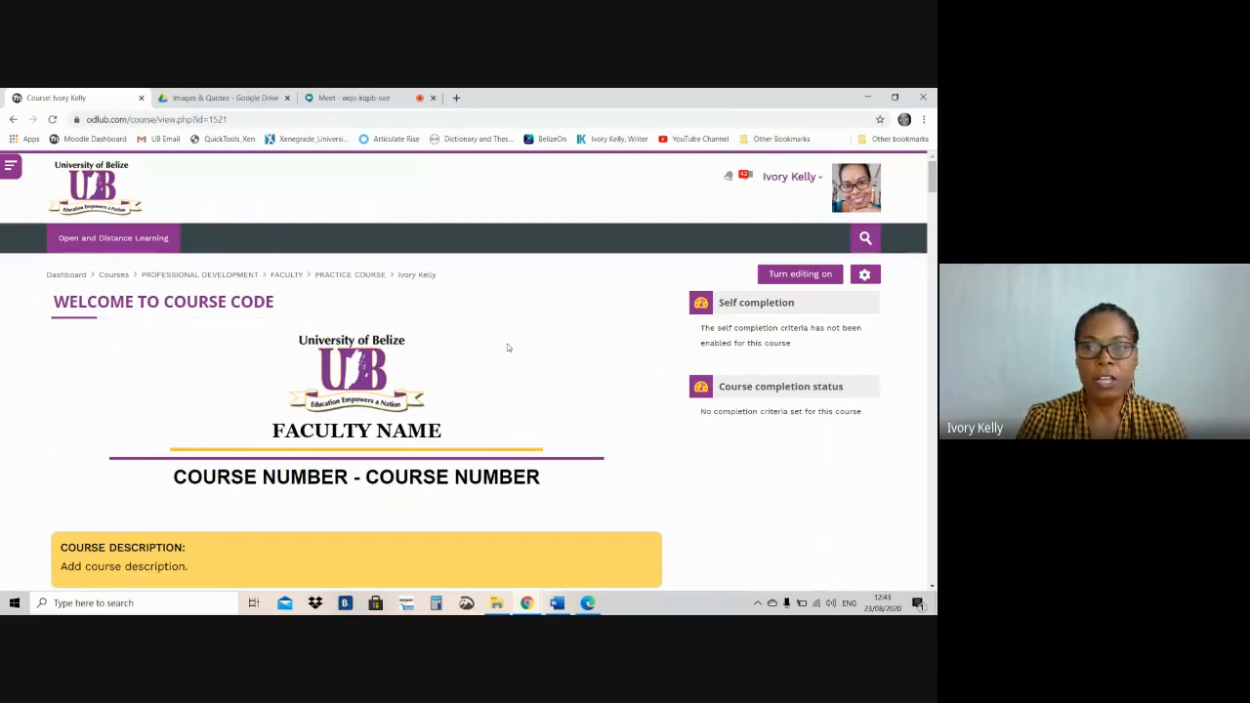
left_click(780, 277)
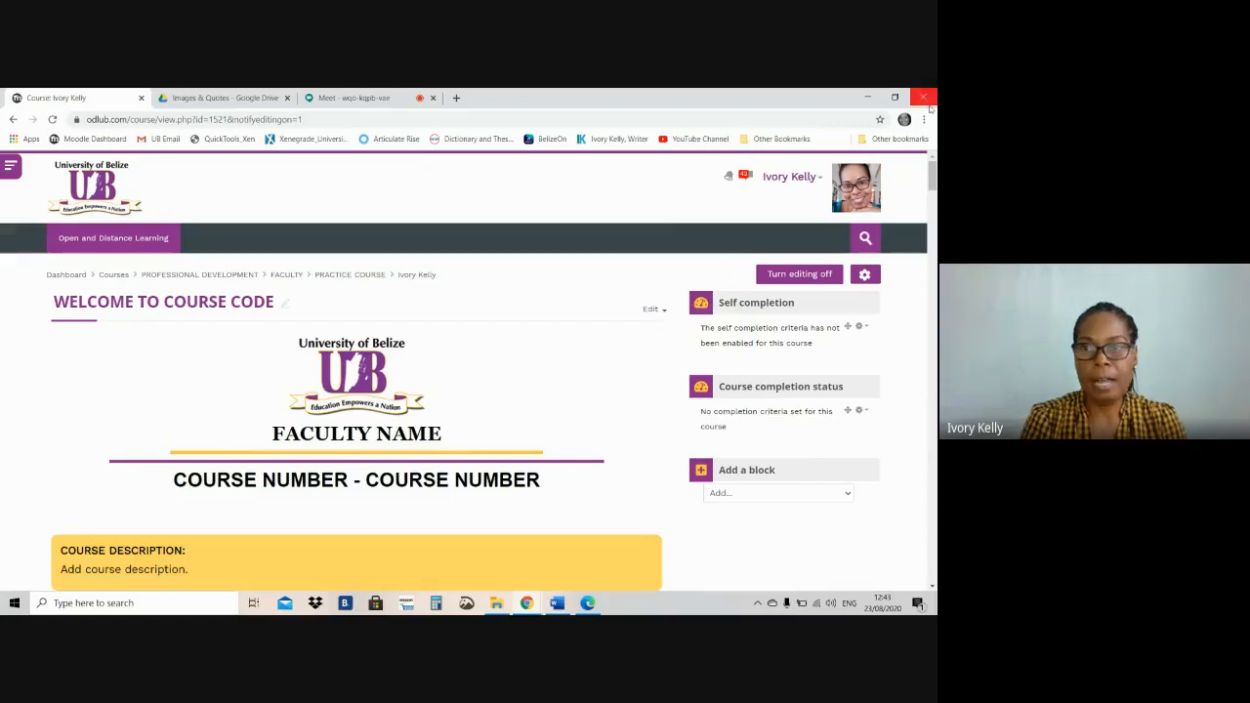
Step: Look over the editable course sections and open the WELCOME TO COURSE CODE section for editing
left_click_drag(932, 173, 934, 210)
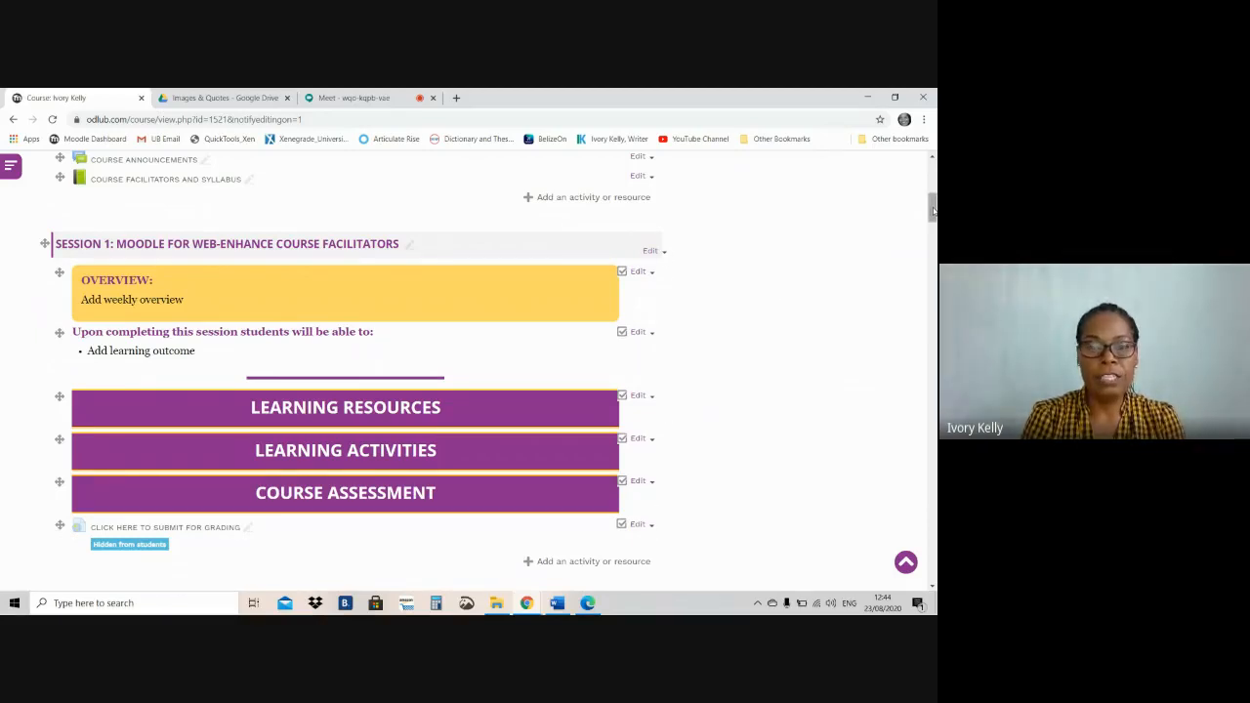
scroll(932, 208, "up", 5)
scroll(932, 195, "up", 2)
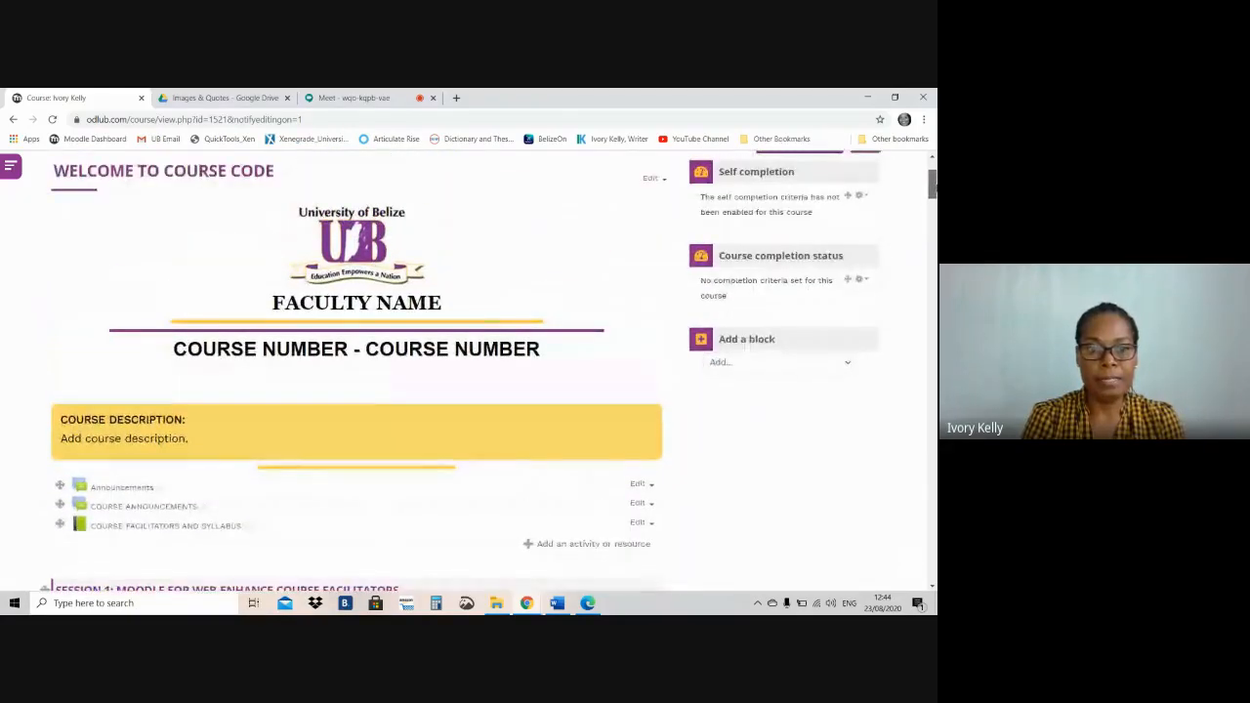
scroll(932, 181, "up", 1)
scroll(932, 181, "up", 2)
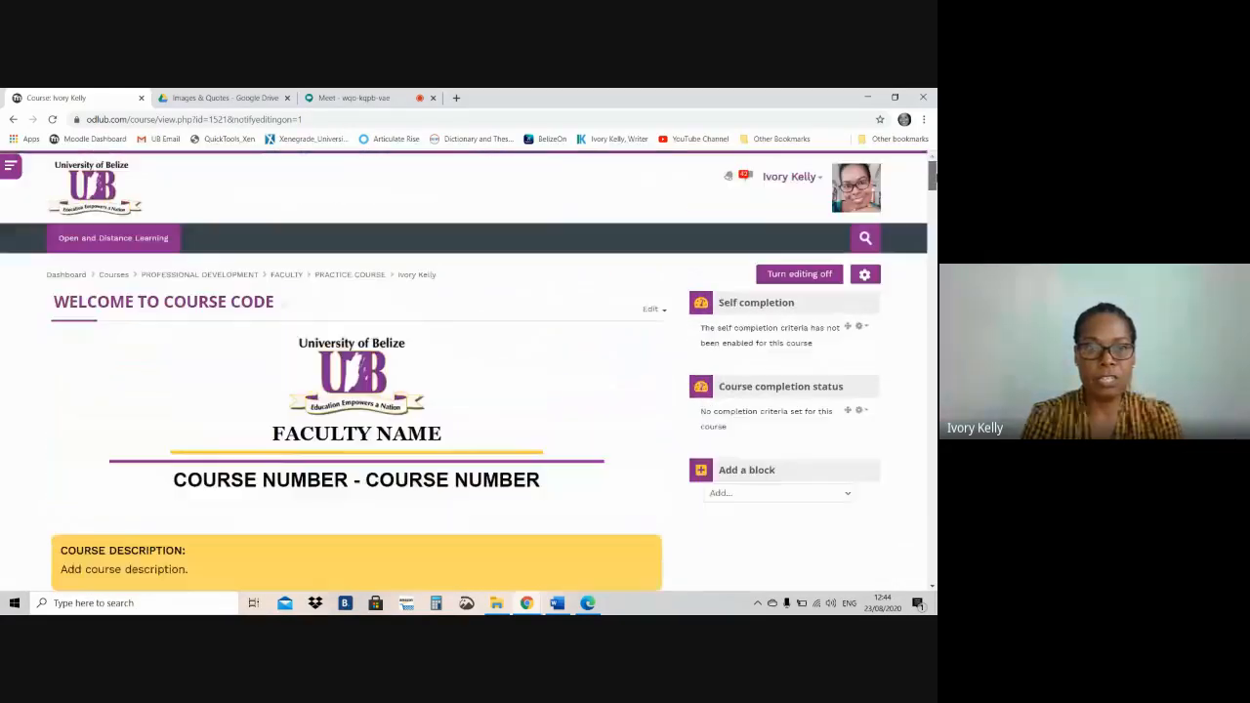
scroll(701, 213, "down", 1)
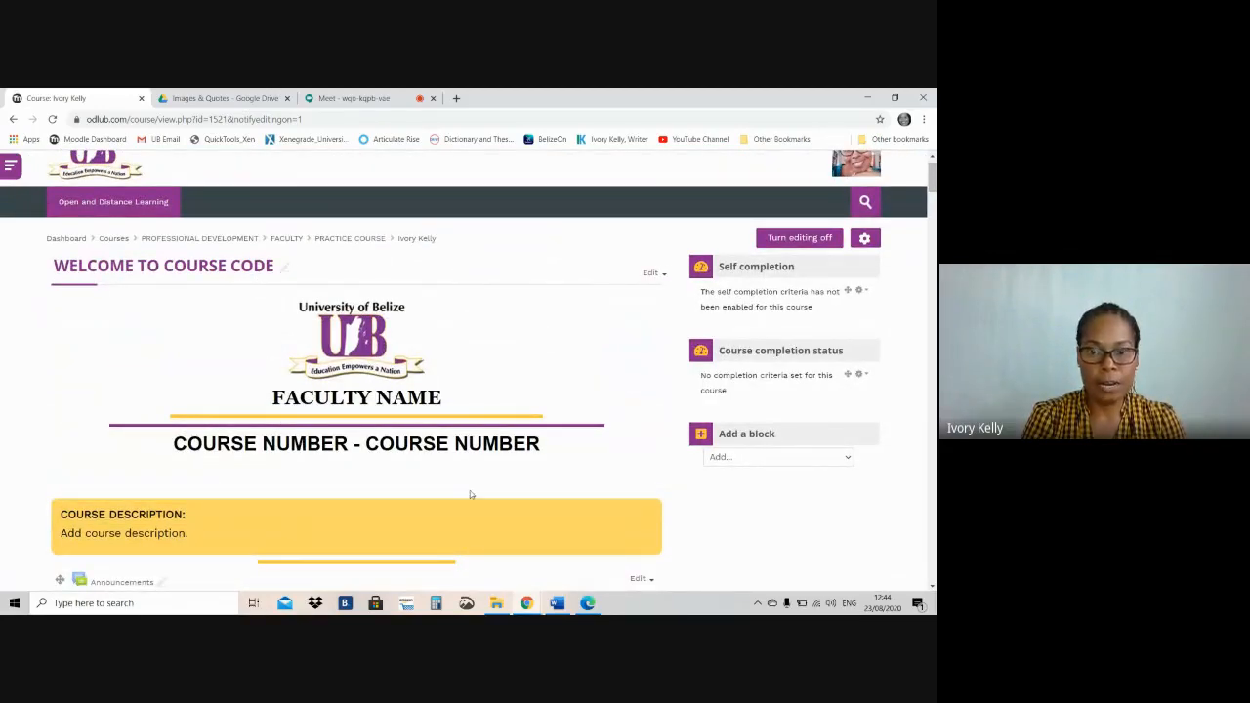
left_click(663, 276)
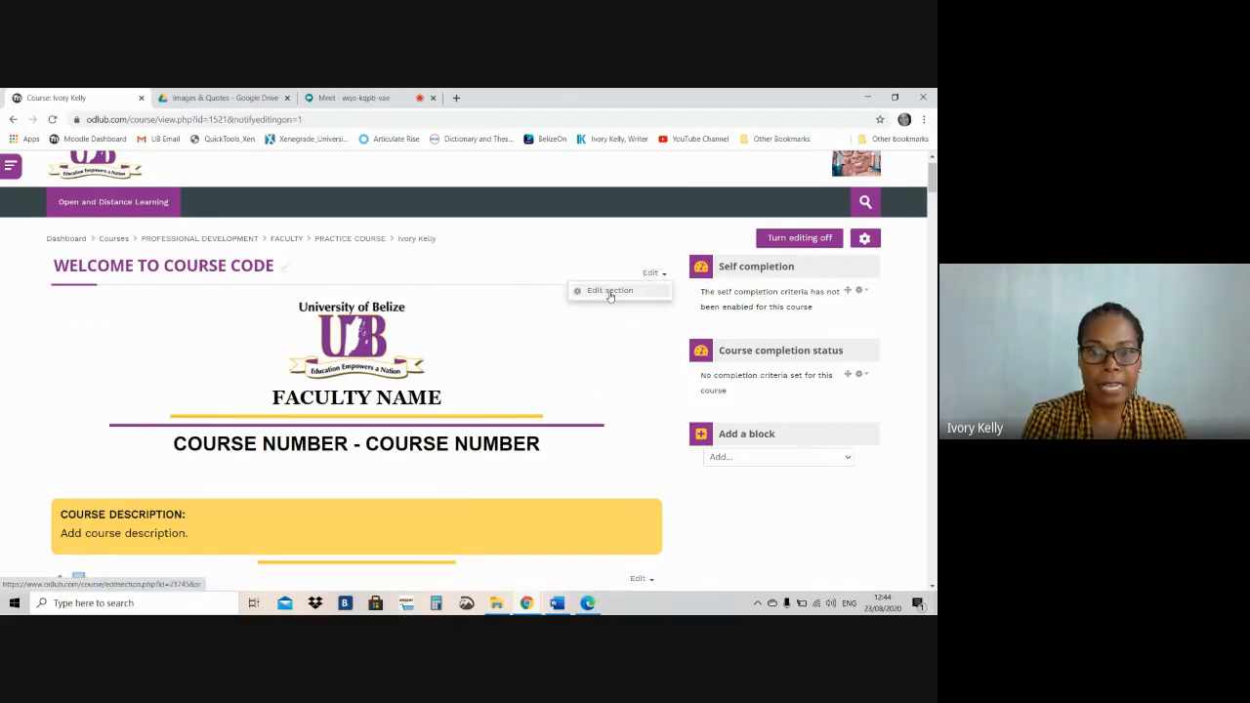
left_click(610, 292)
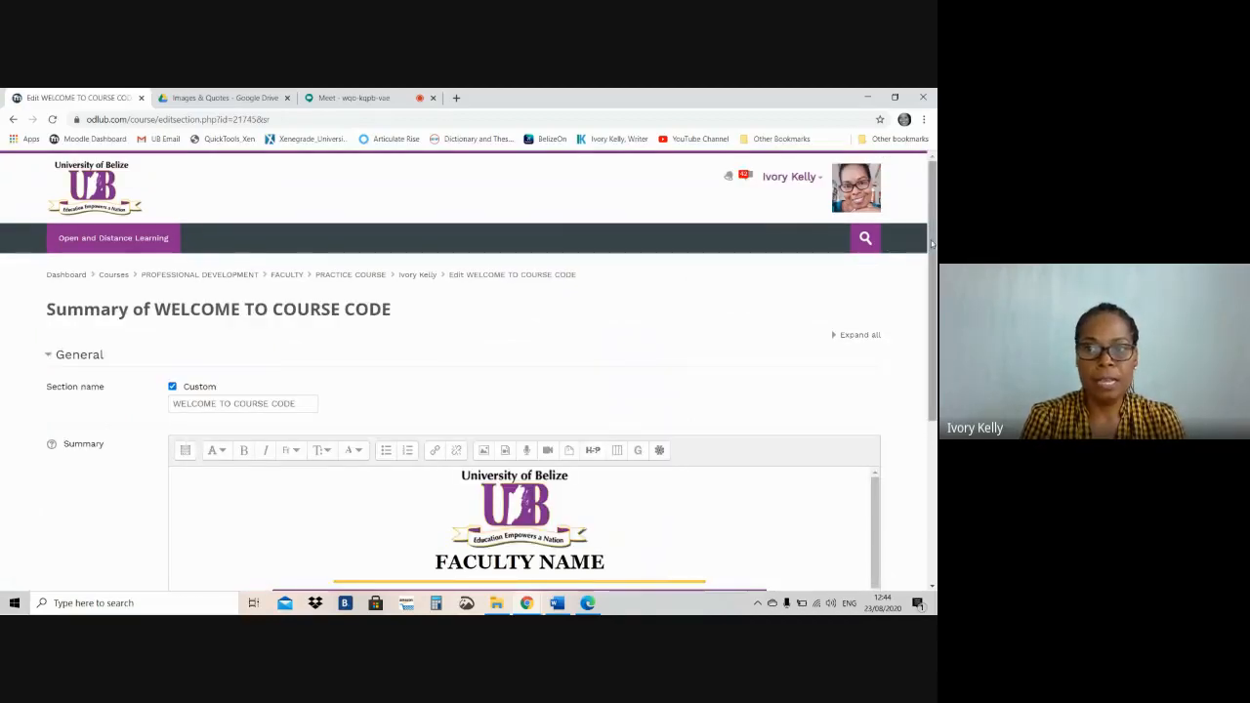
Step: Replace the COURSE CODE placeholder in the custom section name so it reads "WELCOME TO ENGL1035"
scroll(932, 247, "down", 1)
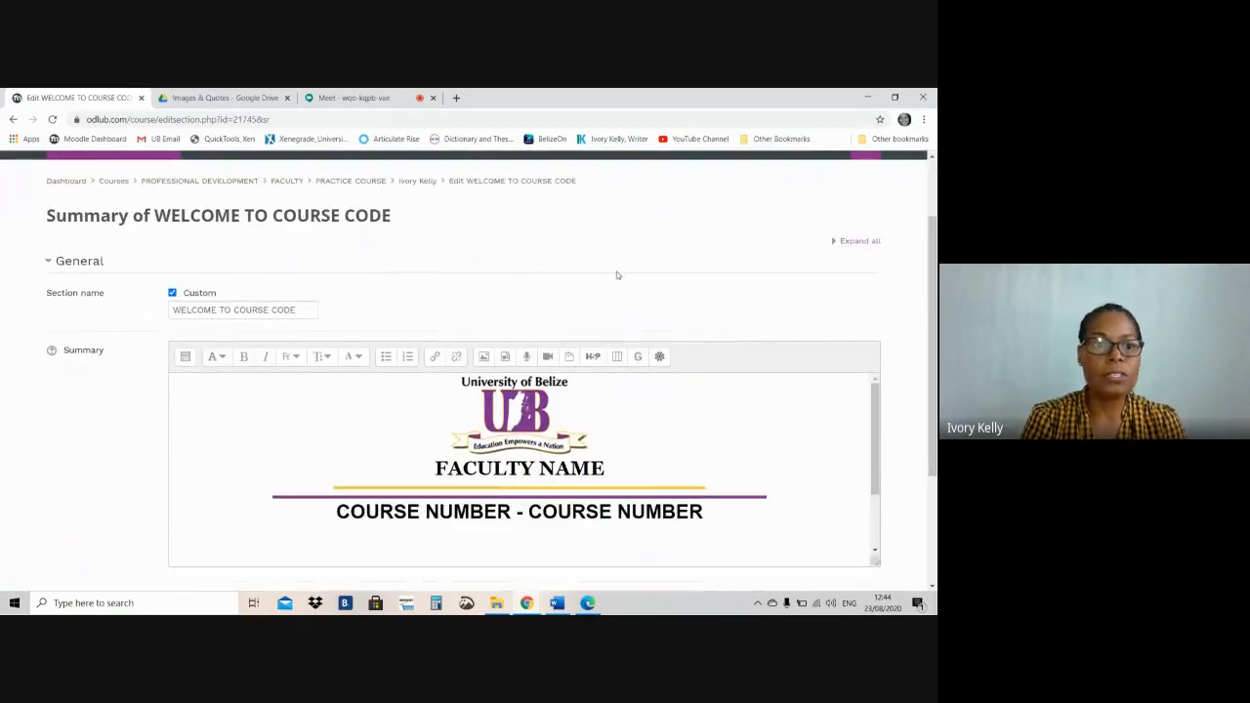
left_click(235, 310)
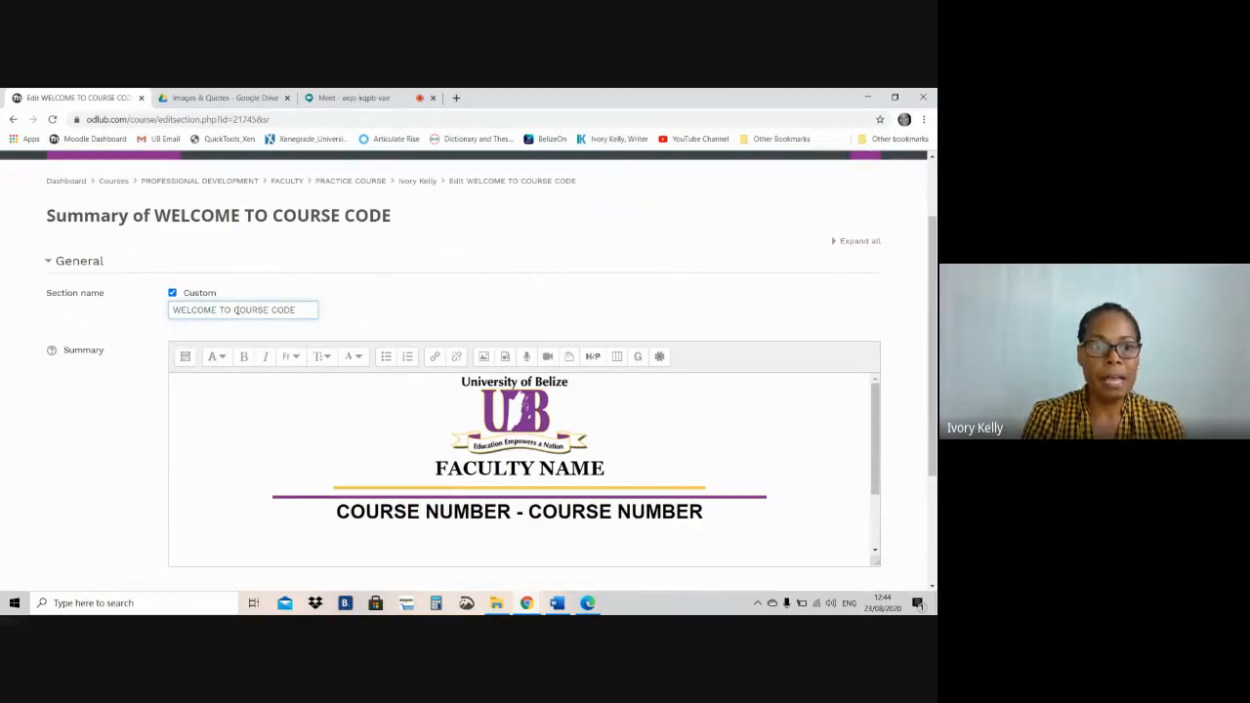
left_click_drag(235, 309, 302, 309)
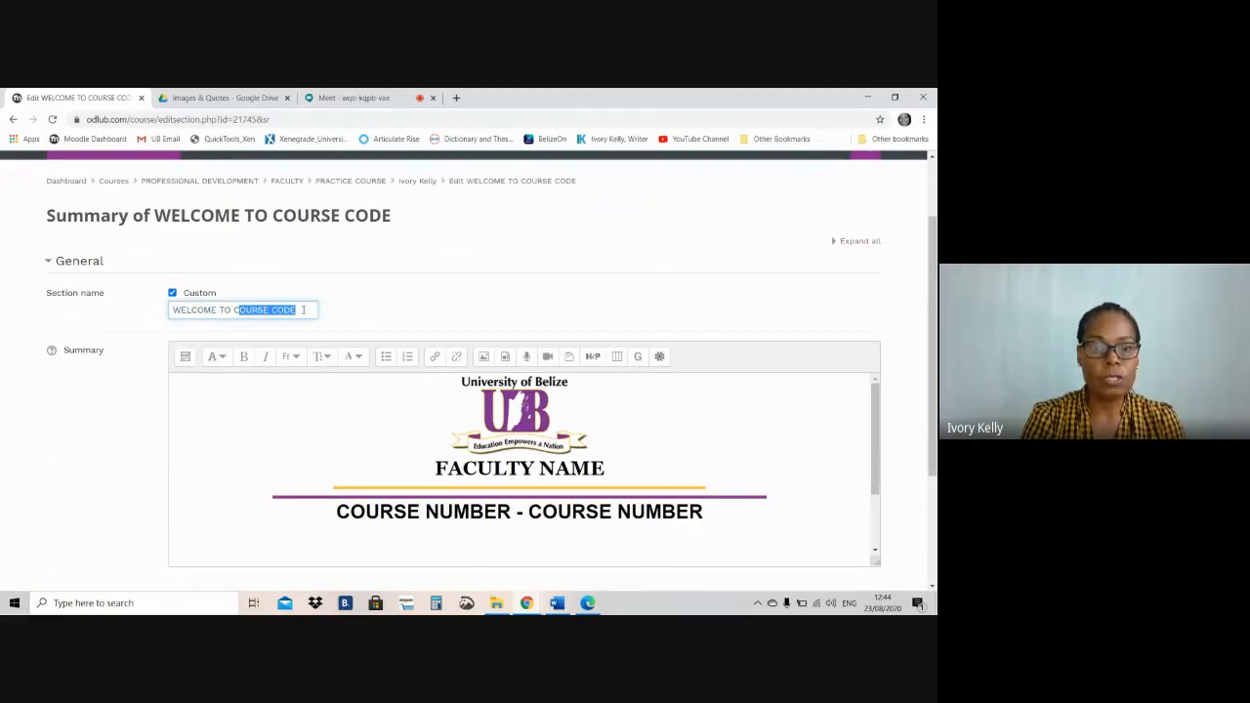
key("BackSpace")
key("BackSpace")
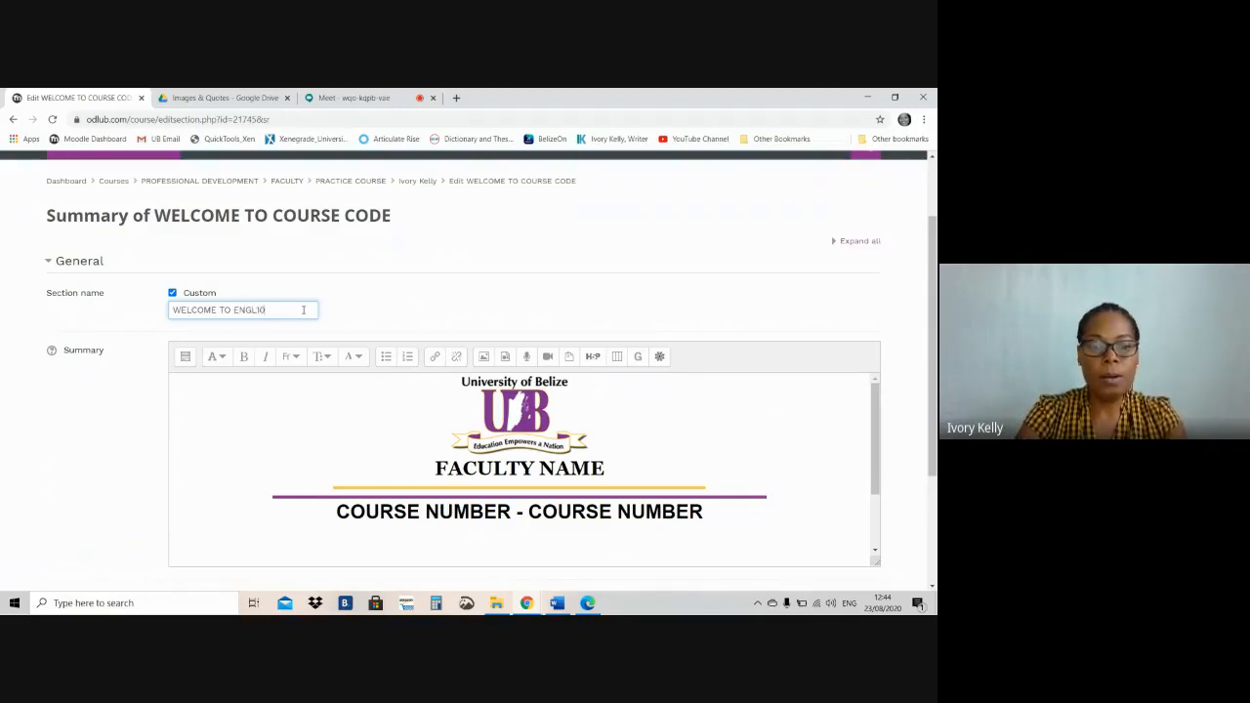
type("ENGL1035")
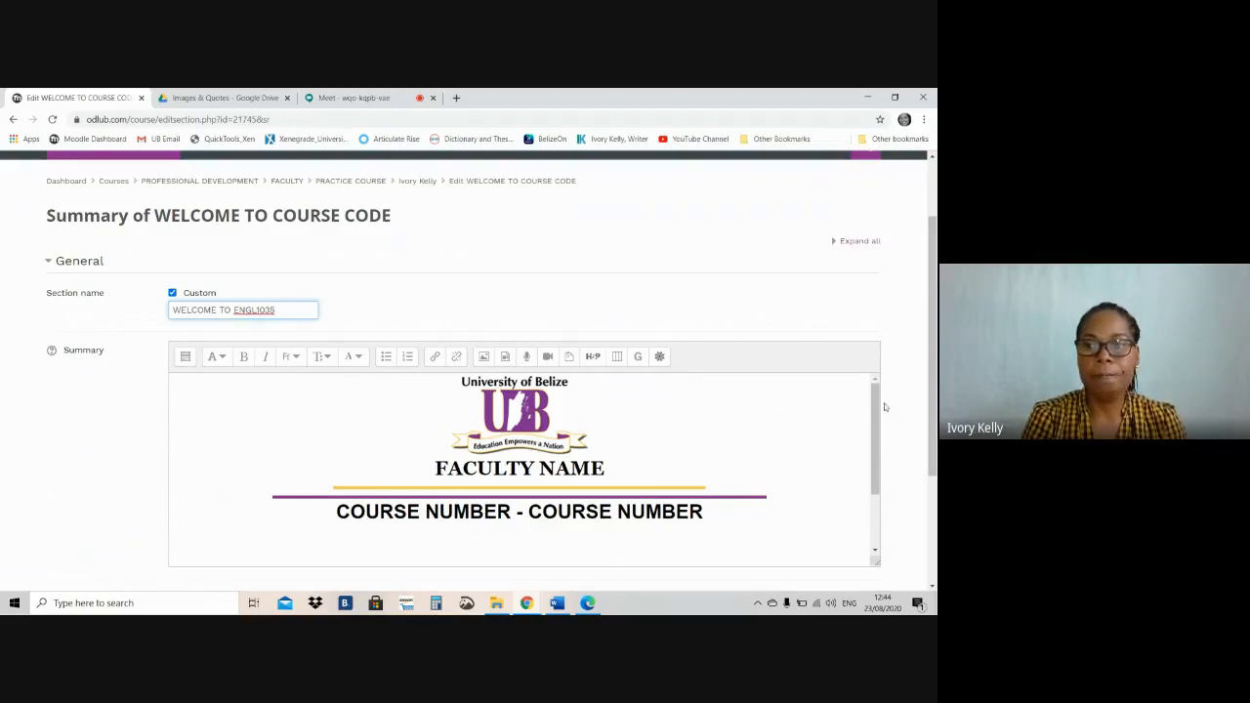
Step: Change the FACULTY NAME heading in the section summary to "FACULTY OF EDUCATION & ARTS"
left_click(876, 405)
left_click_drag(876, 405, 876, 414)
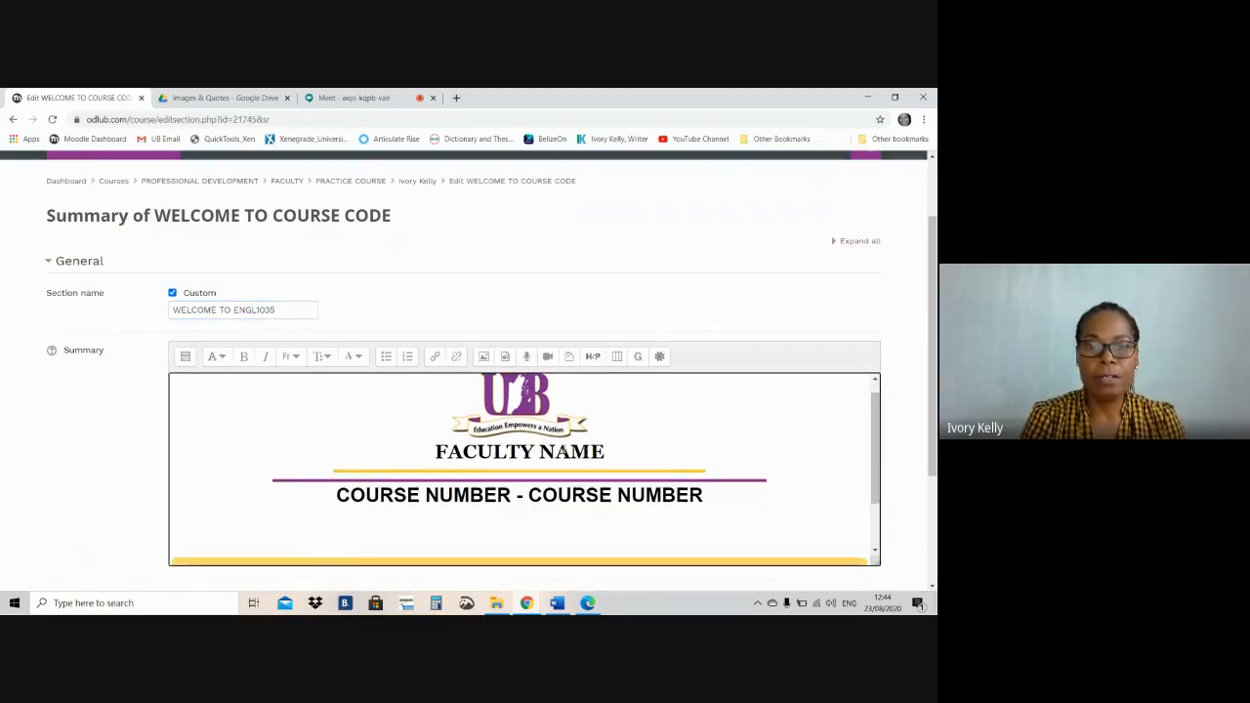
double_click(571, 451)
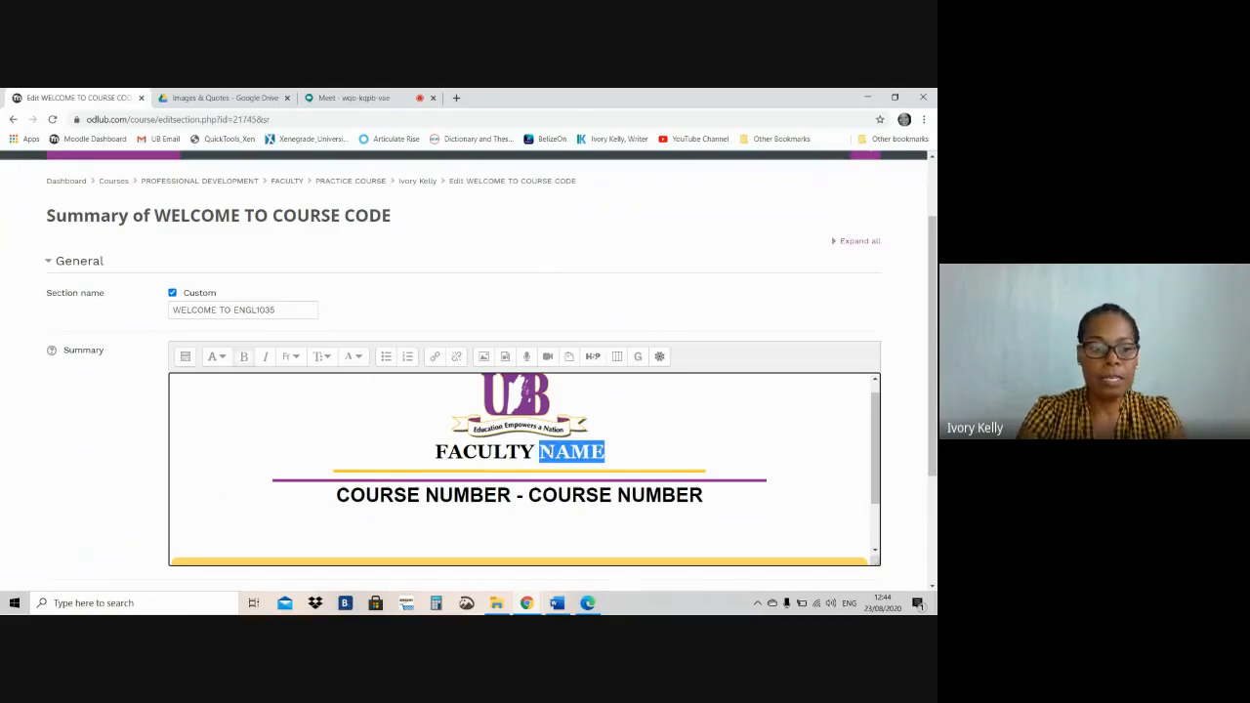
type("OF EDUC")
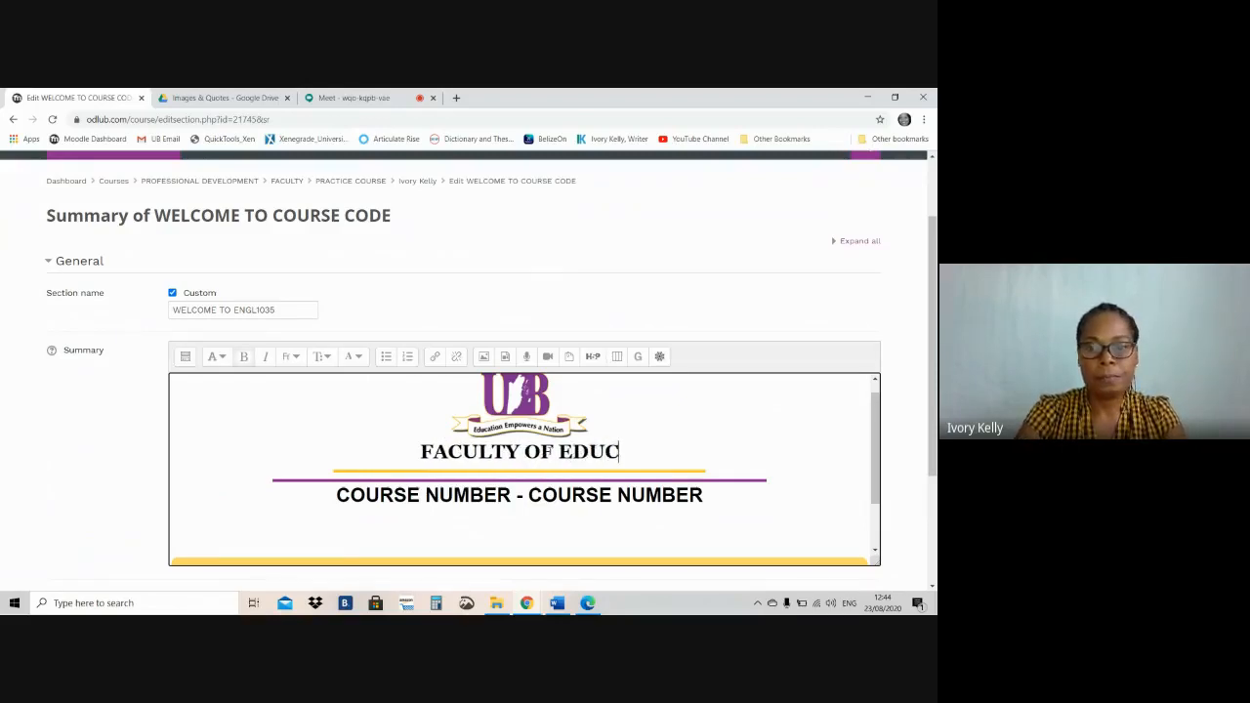
type("ATION AN")
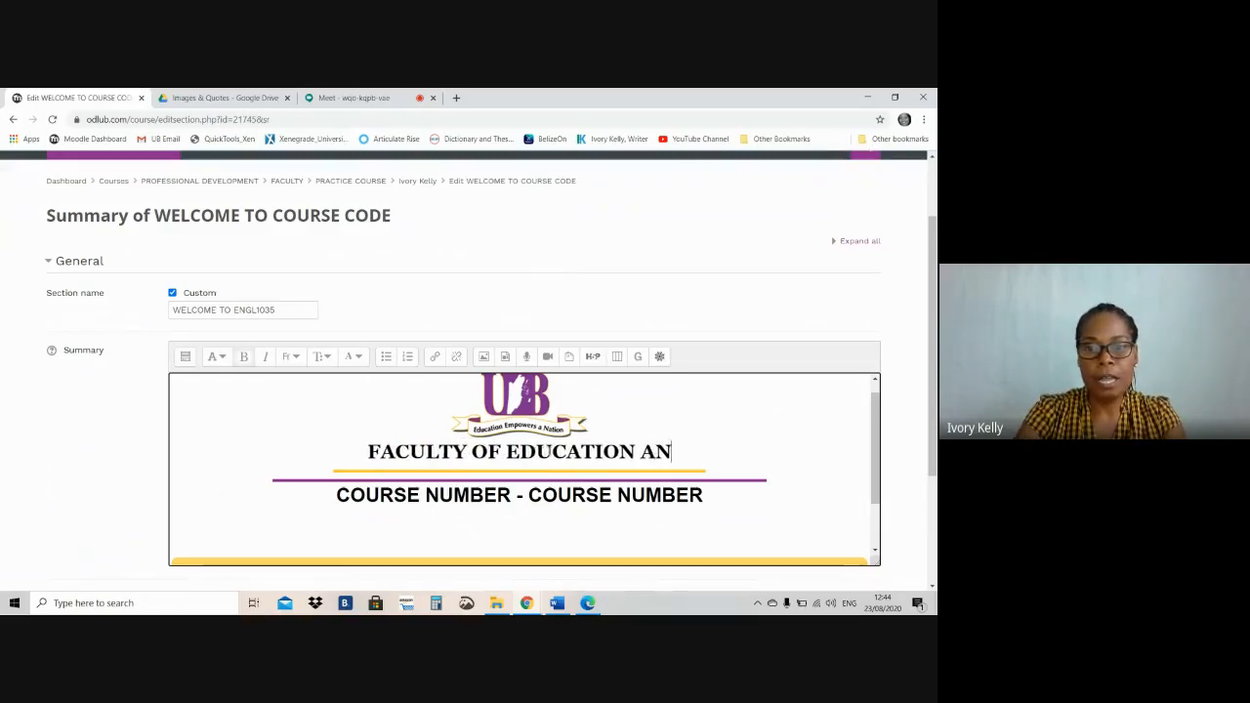
type("D ARTS")
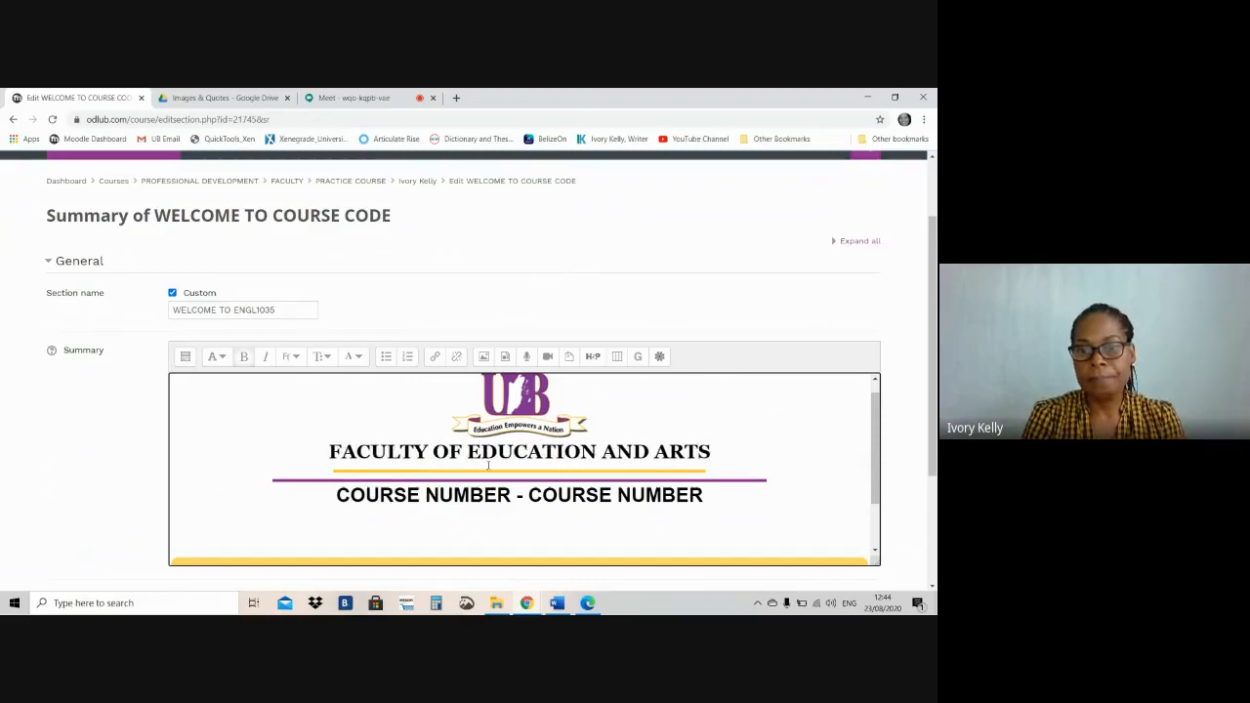
double_click(625, 451)
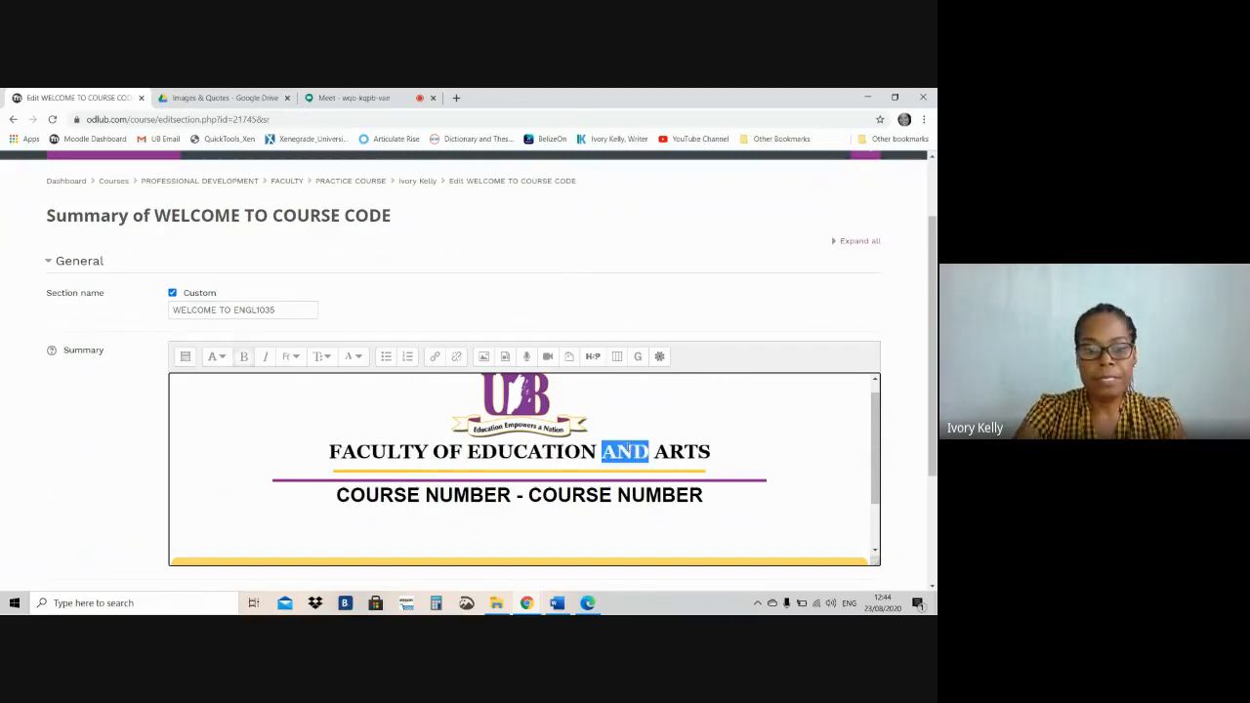
type("&")
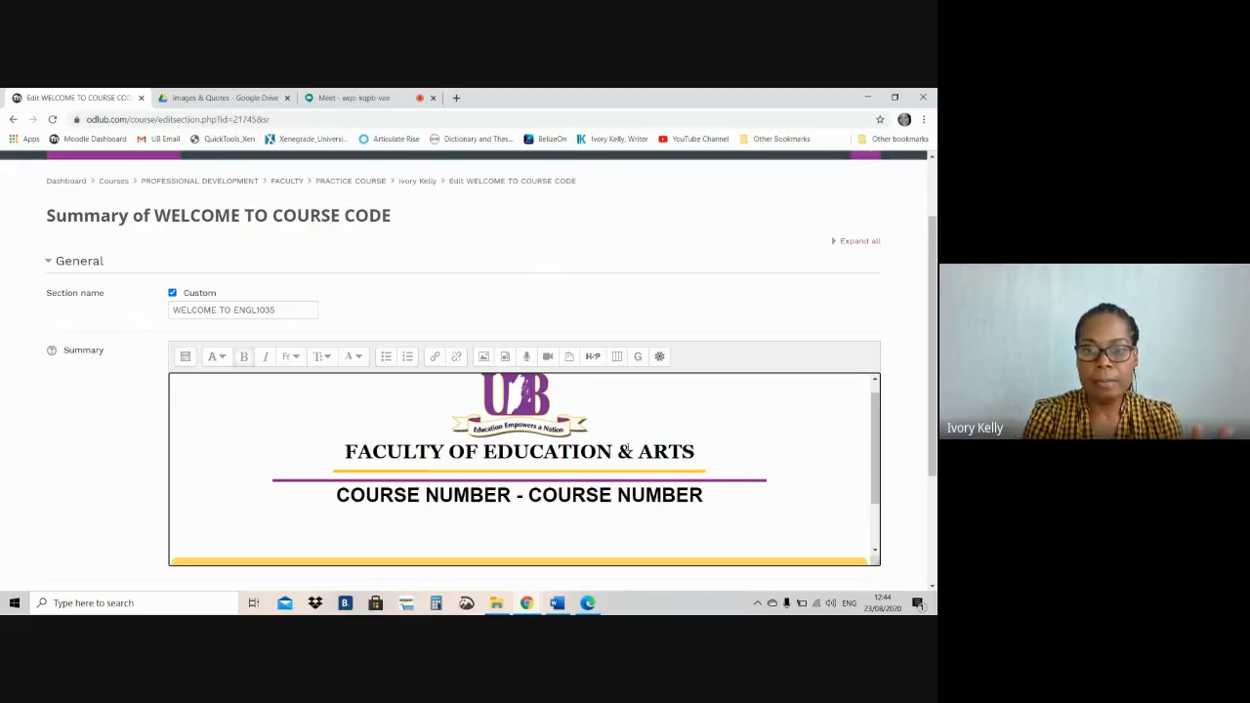
Step: Replace the first COURSE NUMBER placeholder in the summary's course heading with "ENGL1035"
left_click_drag(874, 427, 872, 453)
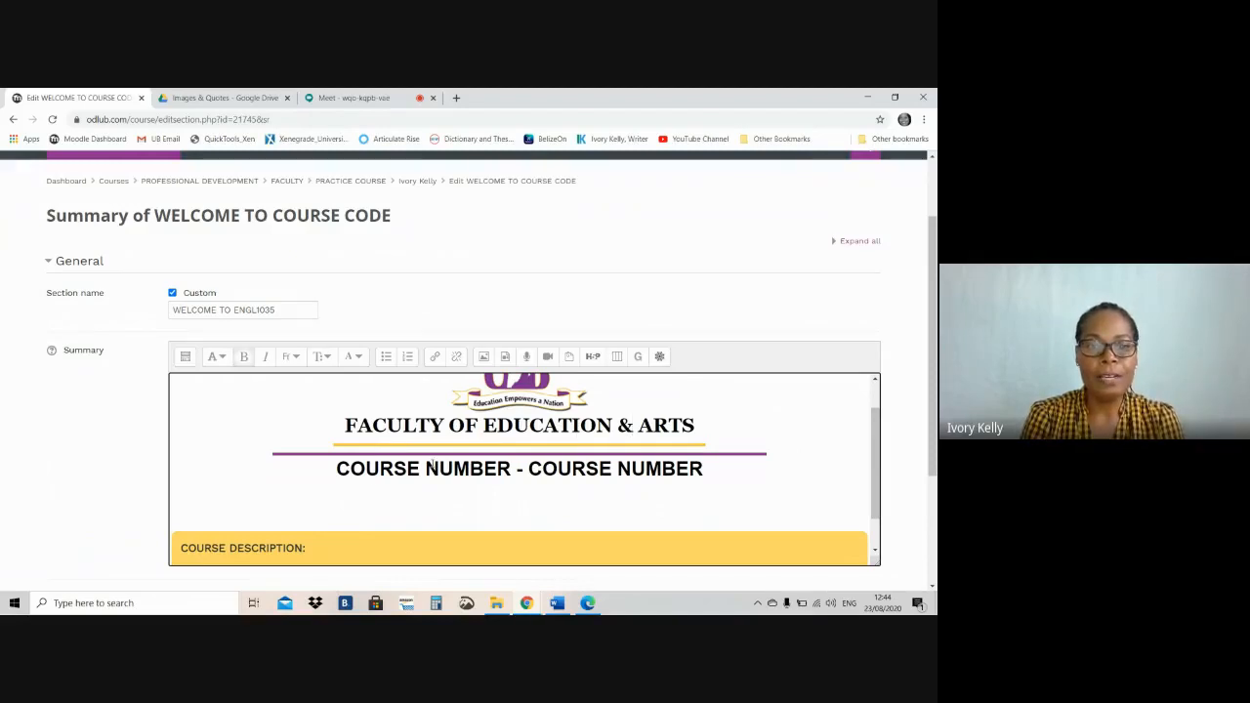
double_click(378, 470)
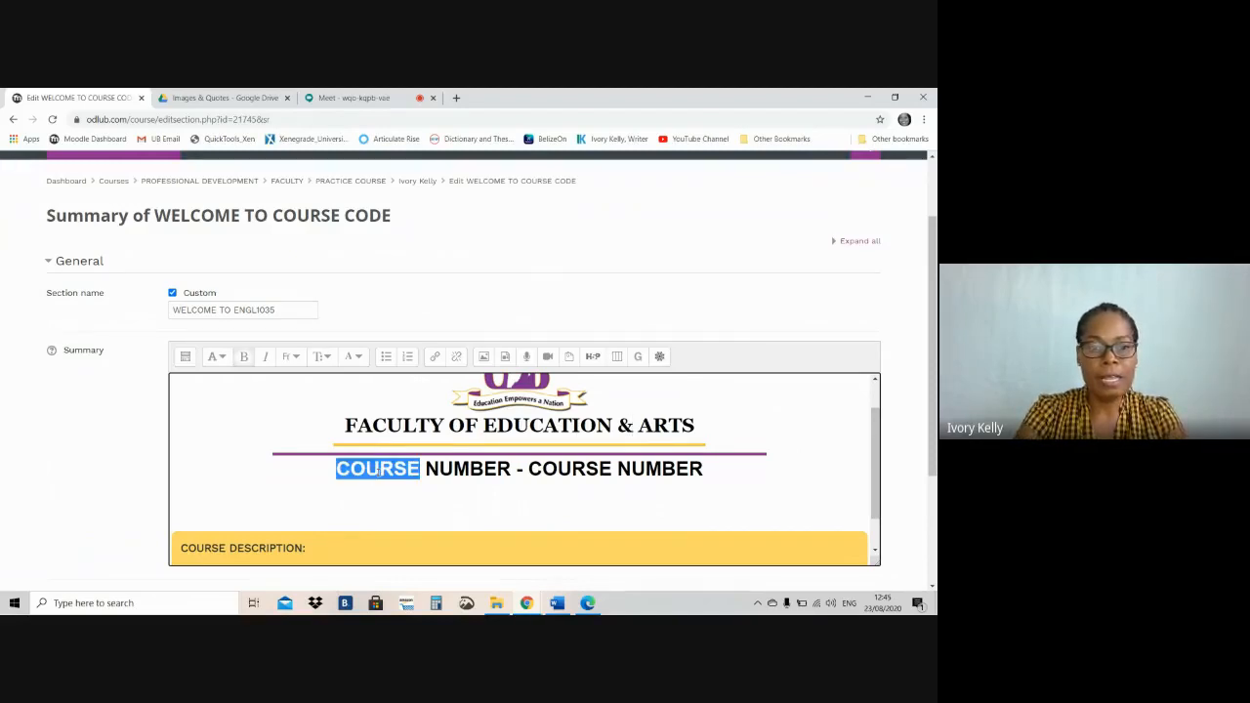
type("ENGL10")
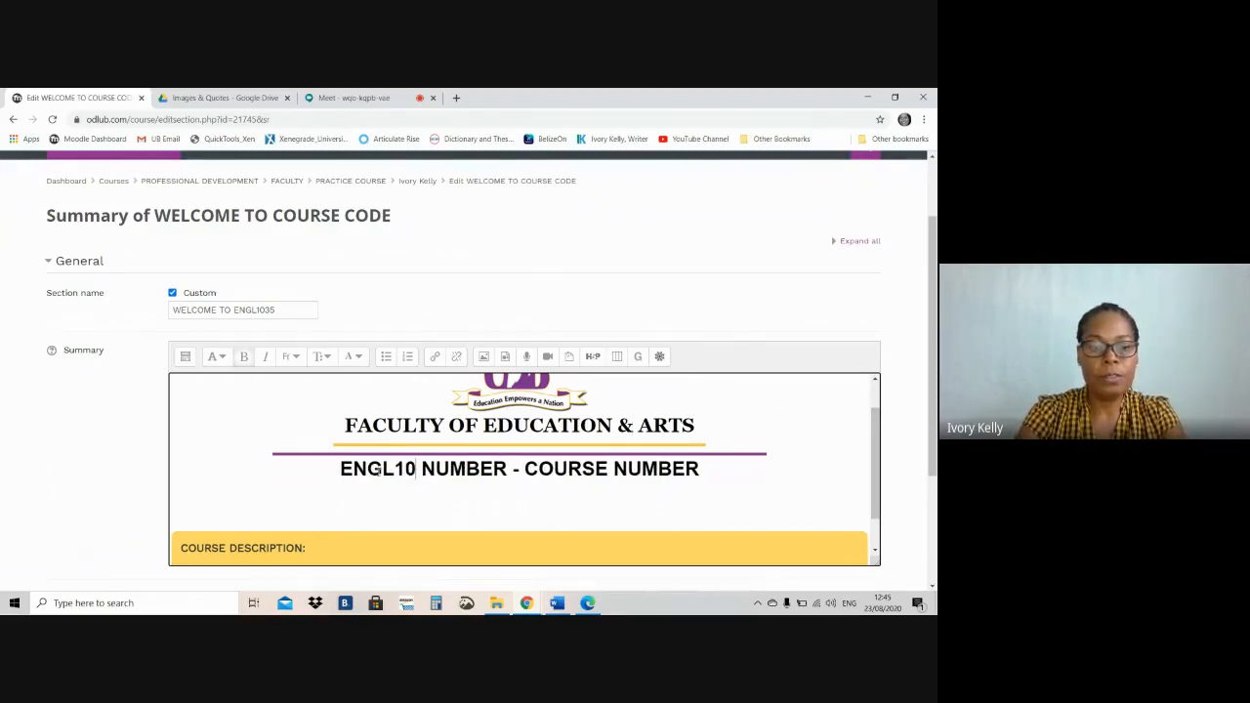
type("3")
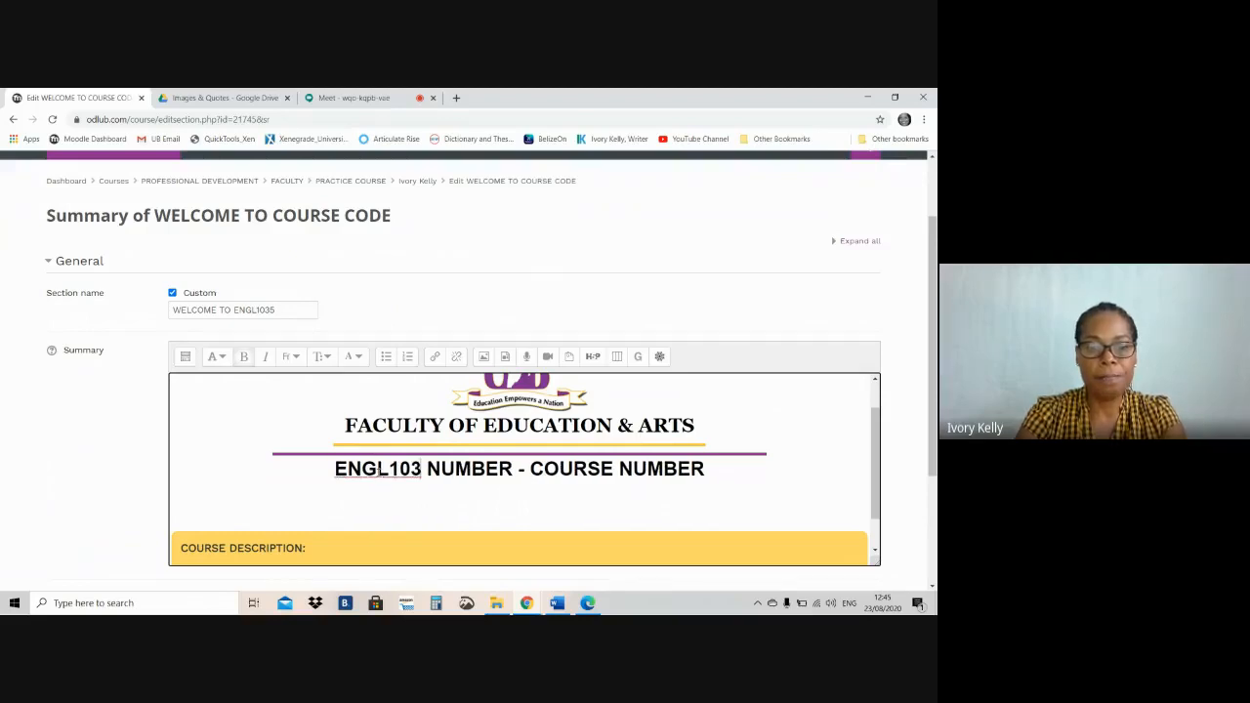
type("5")
key("Delete")
key("Delete")
key("Delete")
key("Delete")
key("Delete")
key("Delete")
key("Delete")
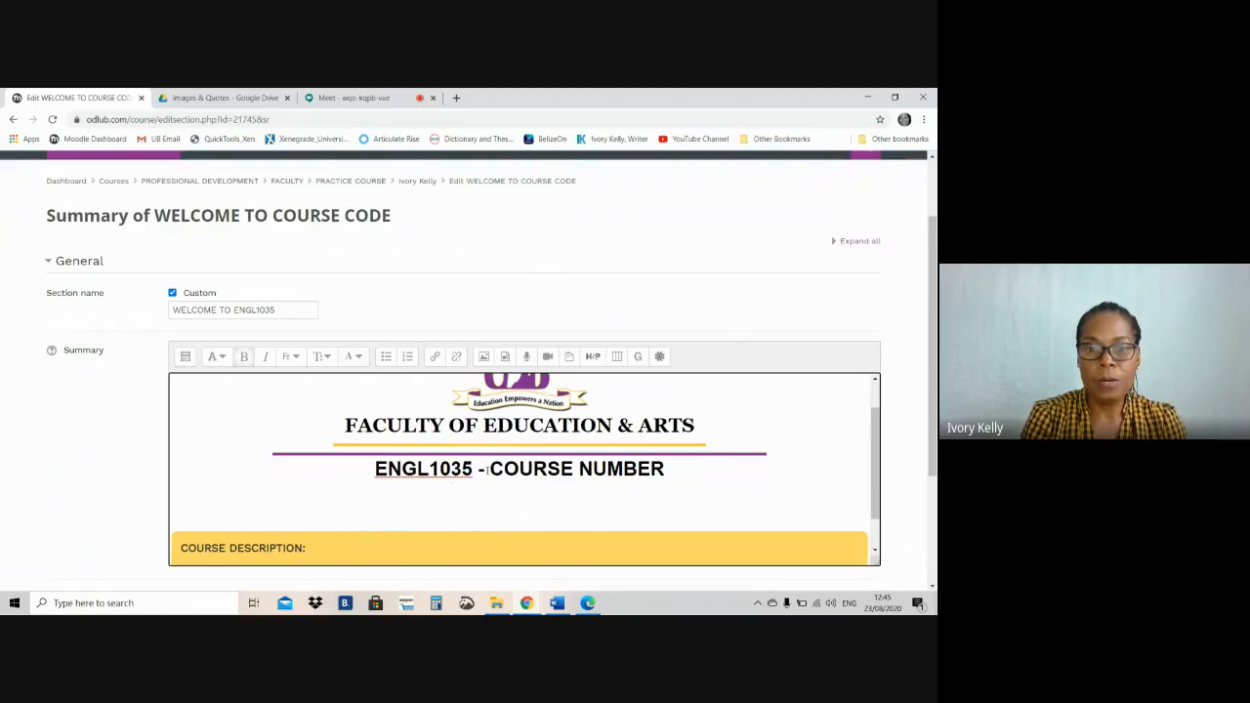
Step: Replace the remaining COURSE NUMBER placeholder after the dash with "THE COMPOSING PROCESS"
double_click(492, 468)
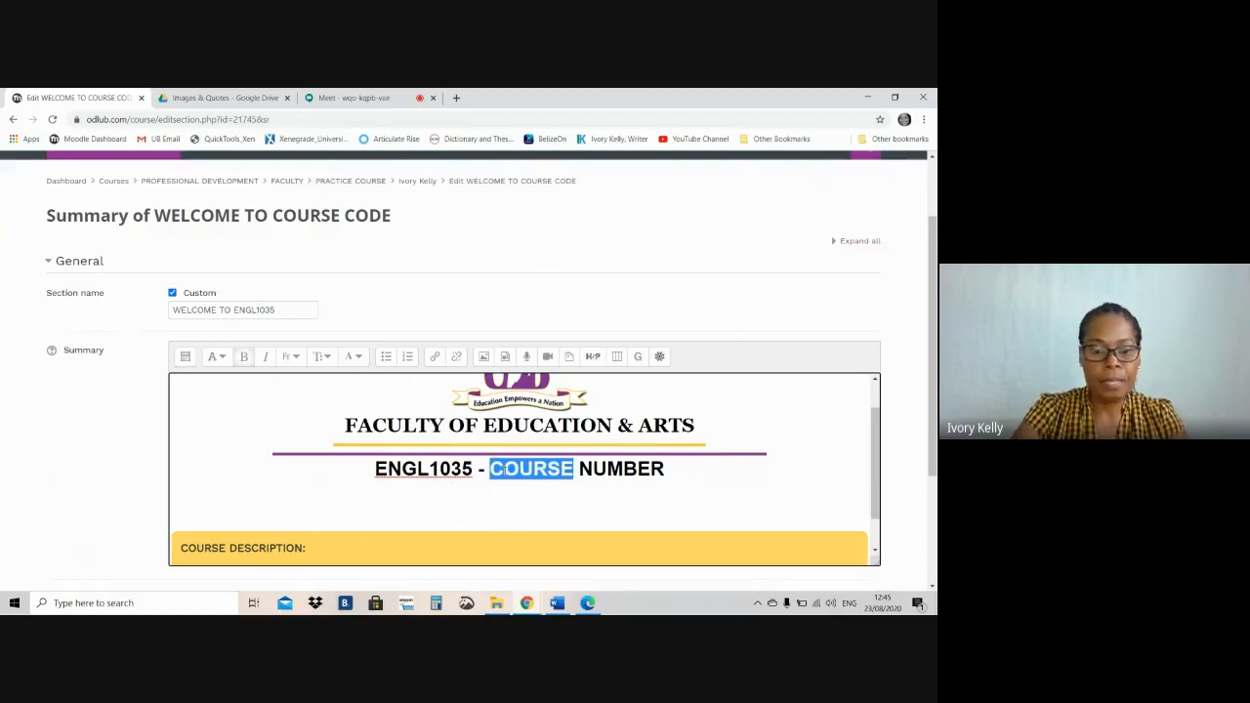
type("THE COMPOSIN")
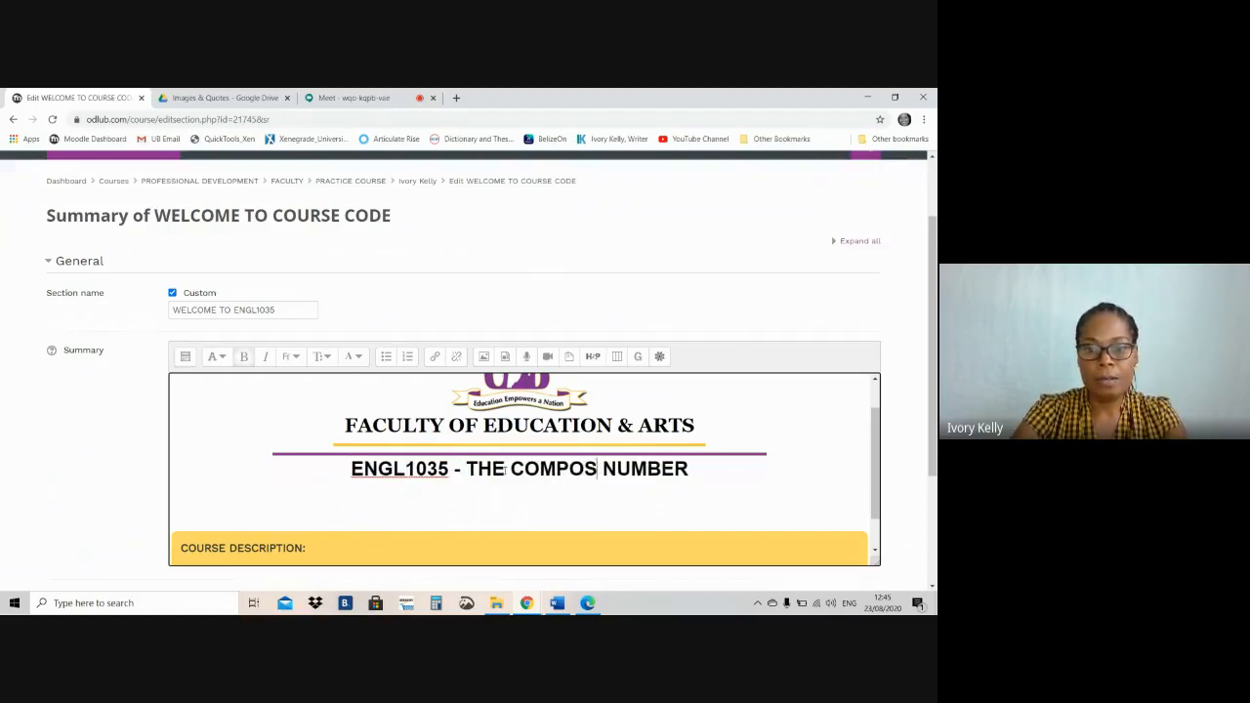
type("G PROC")
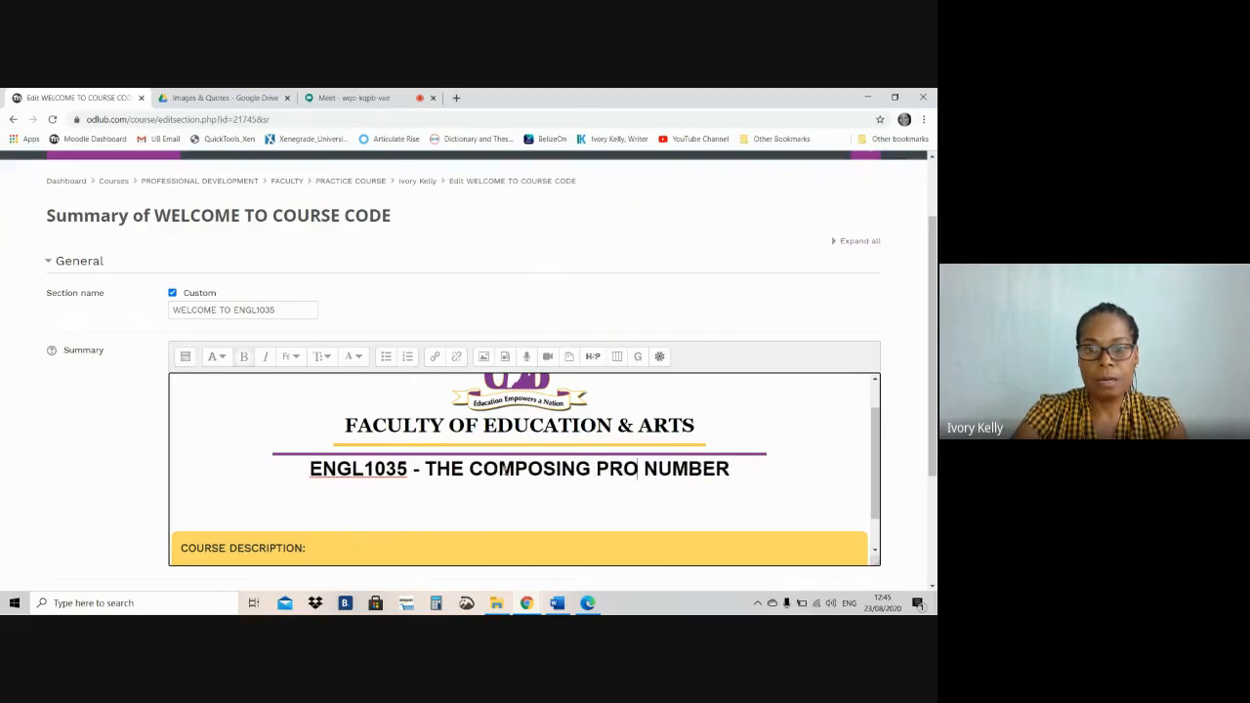
type("ESS")
key("Delete")
key("Delete")
key("Delete")
key("Delete")
key("Delete")
key("Delete")
key("Delete")
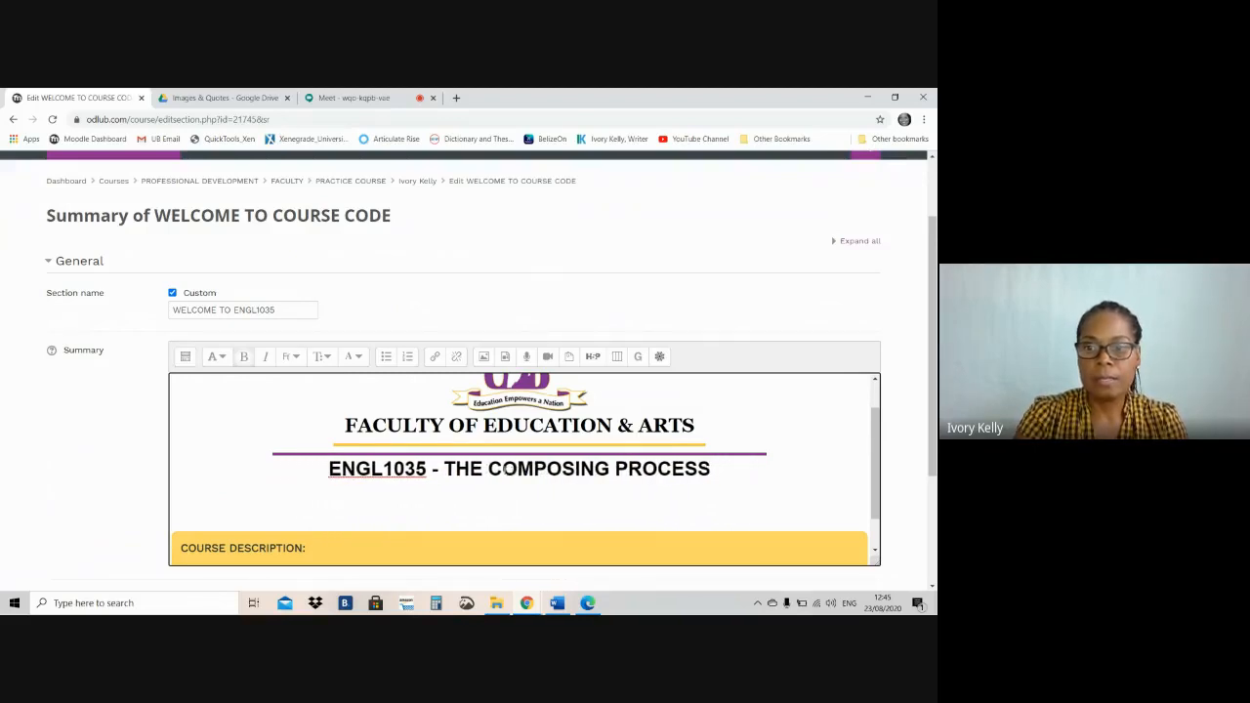
Step: Switch to File Explorer and open the Comp Process, Section O course outline Word document from the 2020-1 Course Outlines folder
left_click_drag(876, 436, 882, 478)
left_click_drag(932, 374, 932, 443)
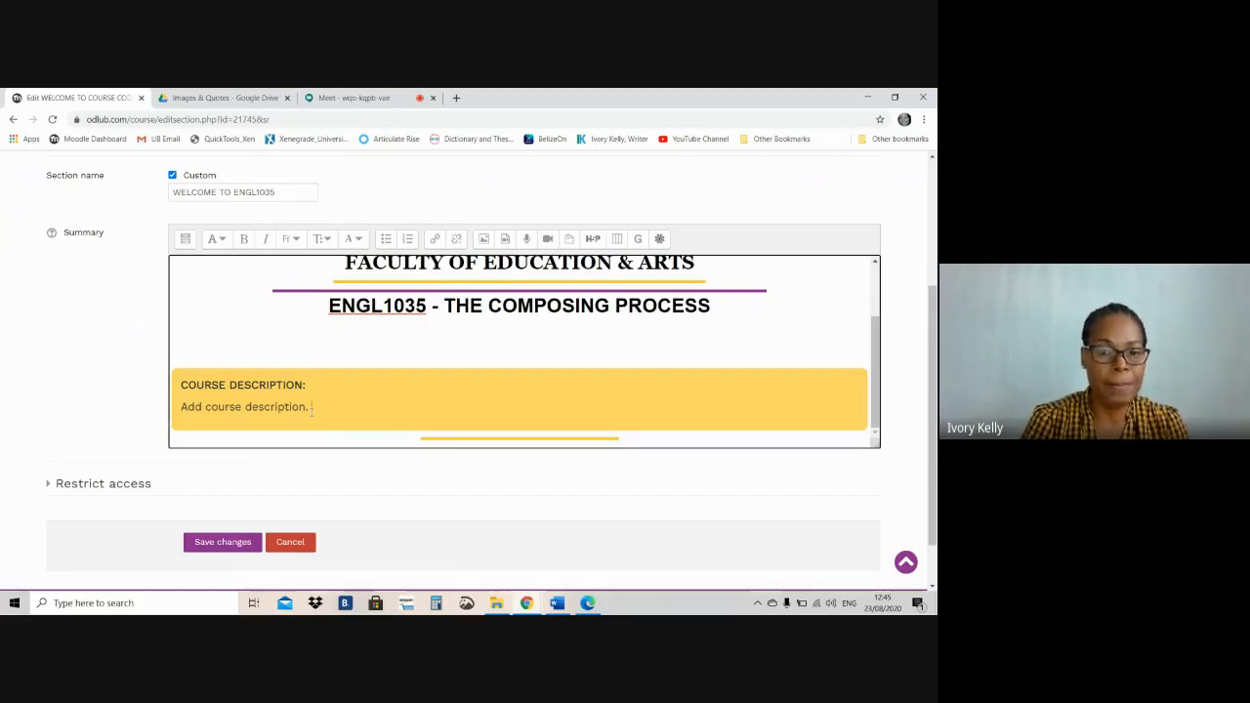
left_click(558, 607)
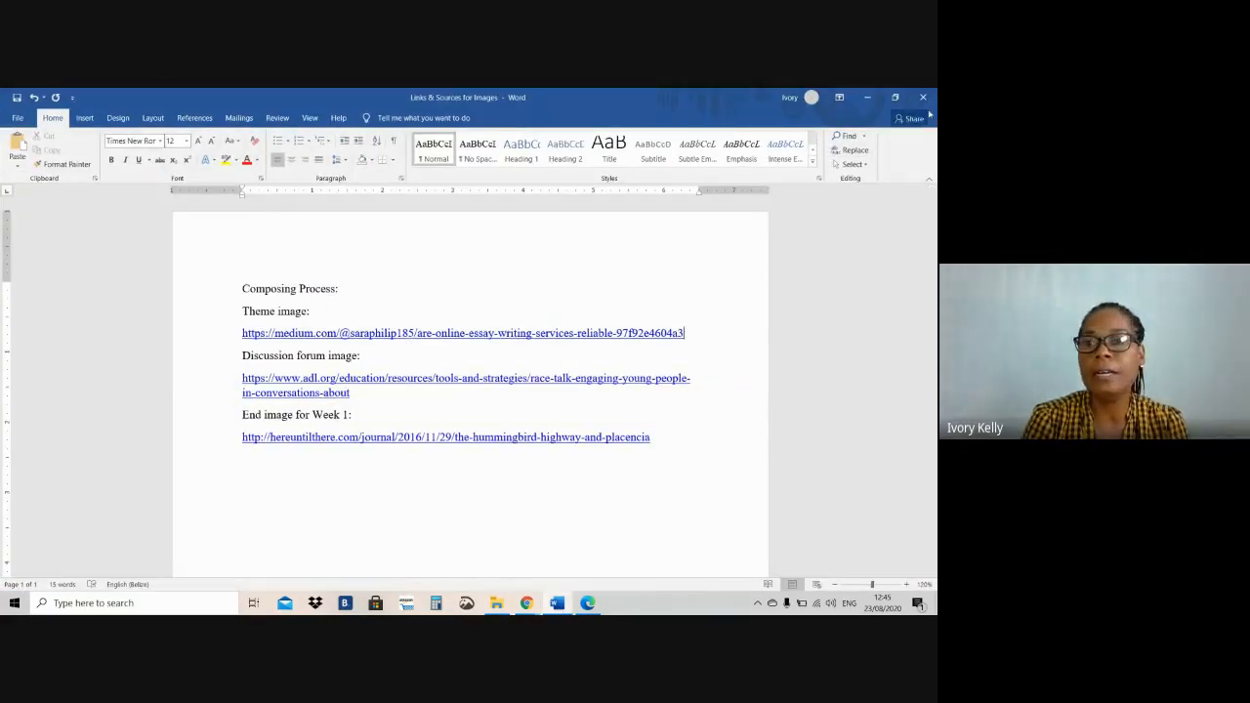
left_click(866, 97)
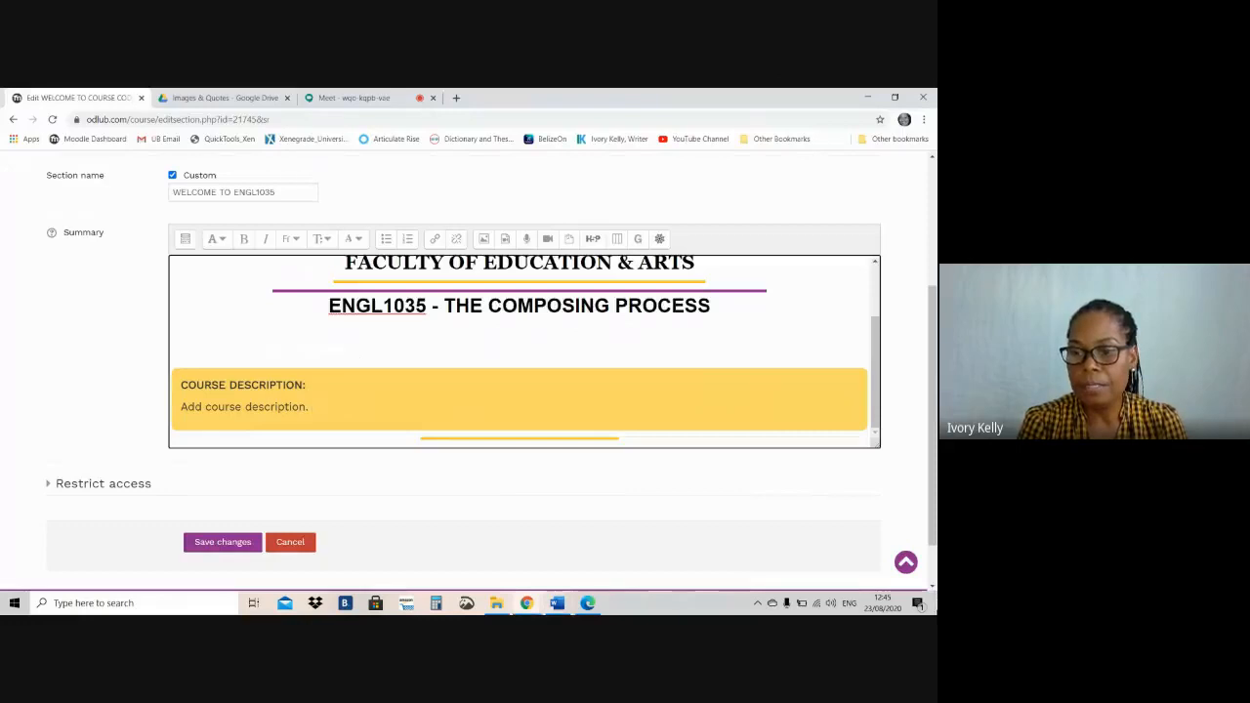
left_click(867, 97)
double_click(117, 122)
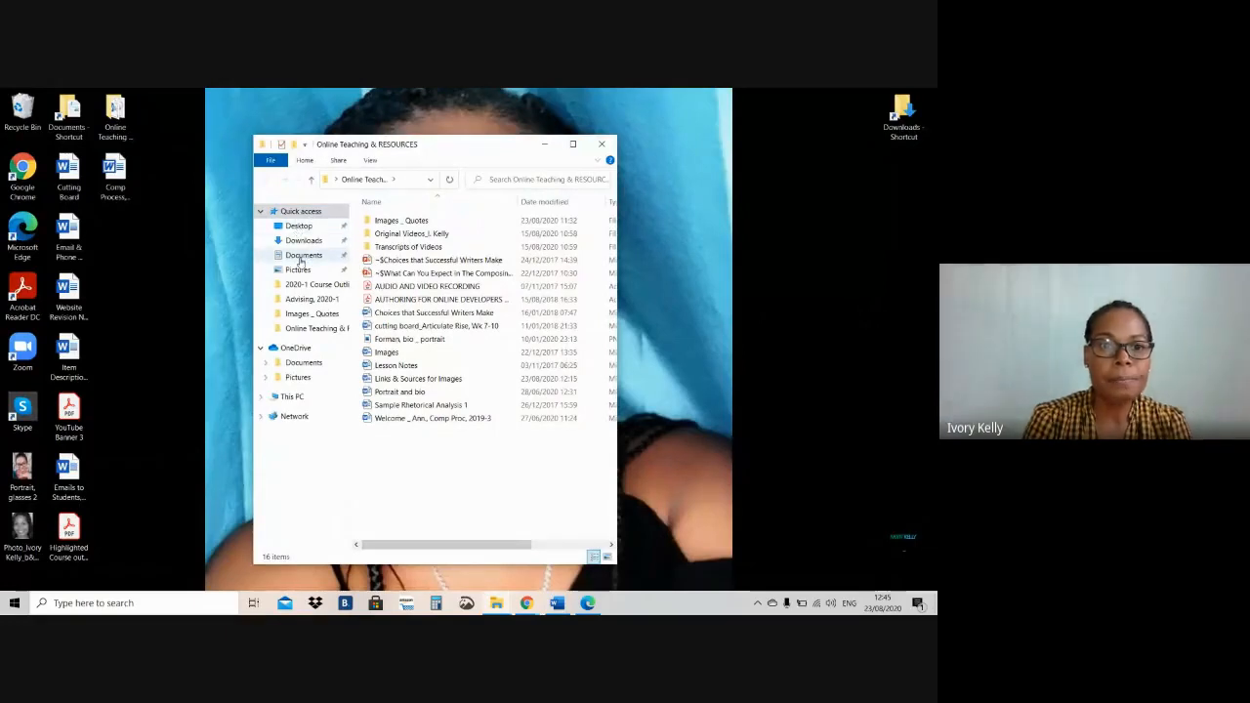
left_click(300, 256)
left_click(398, 223)
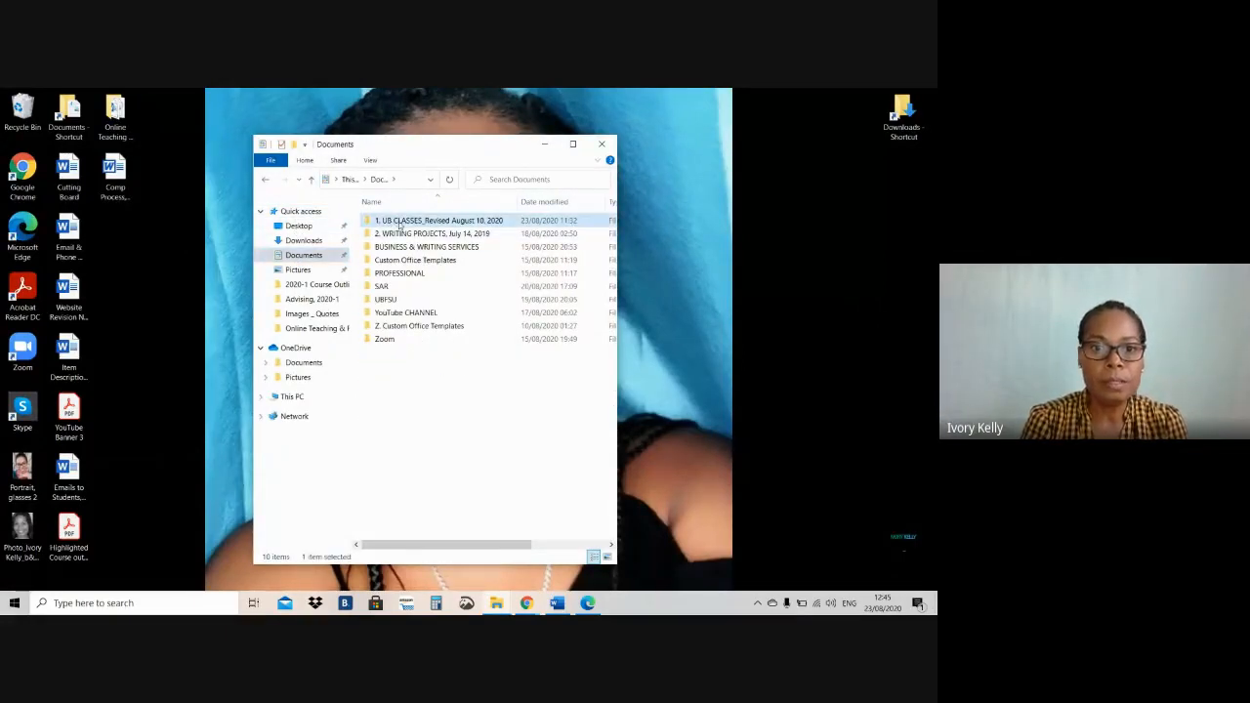
double_click(399, 224)
double_click(409, 286)
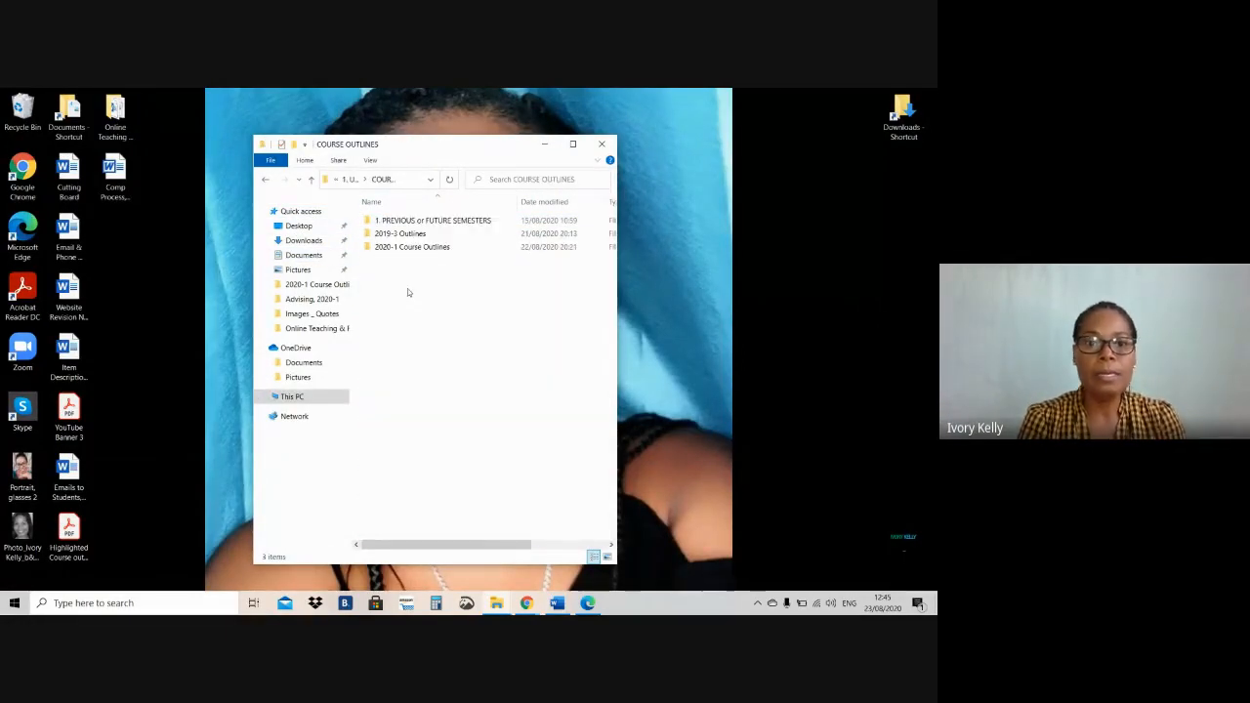
double_click(408, 246)
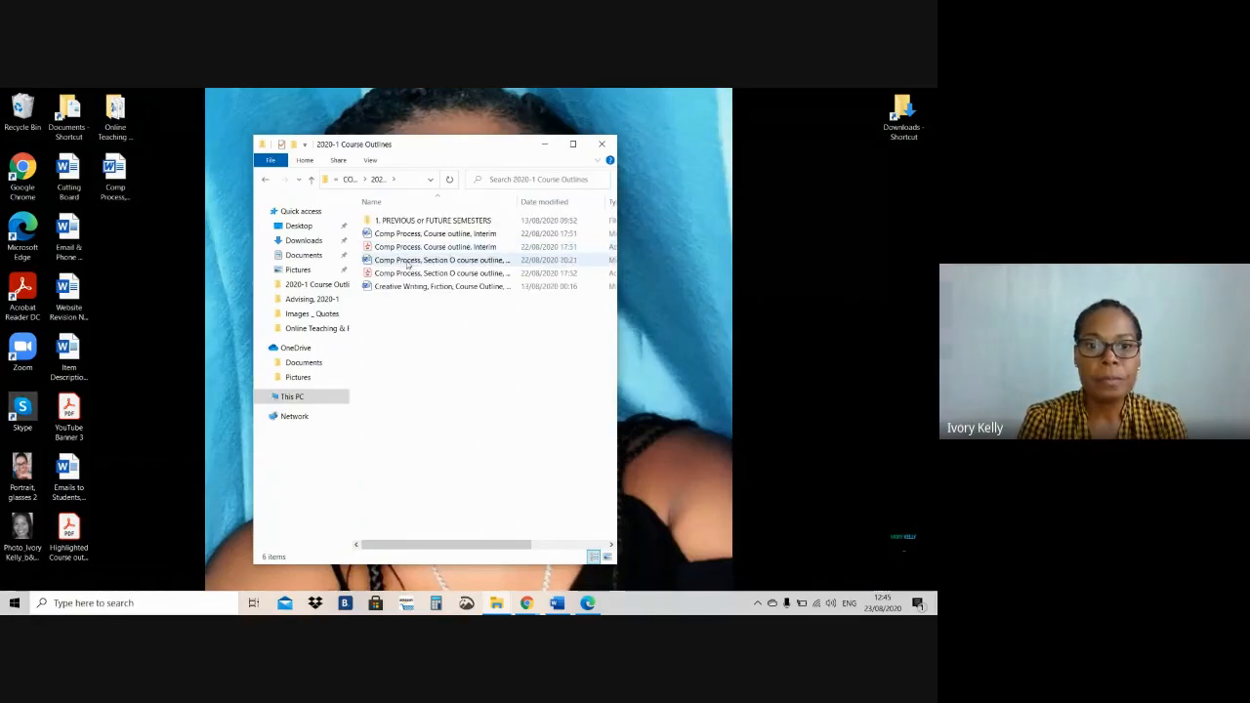
left_click(409, 261)
double_click(409, 261)
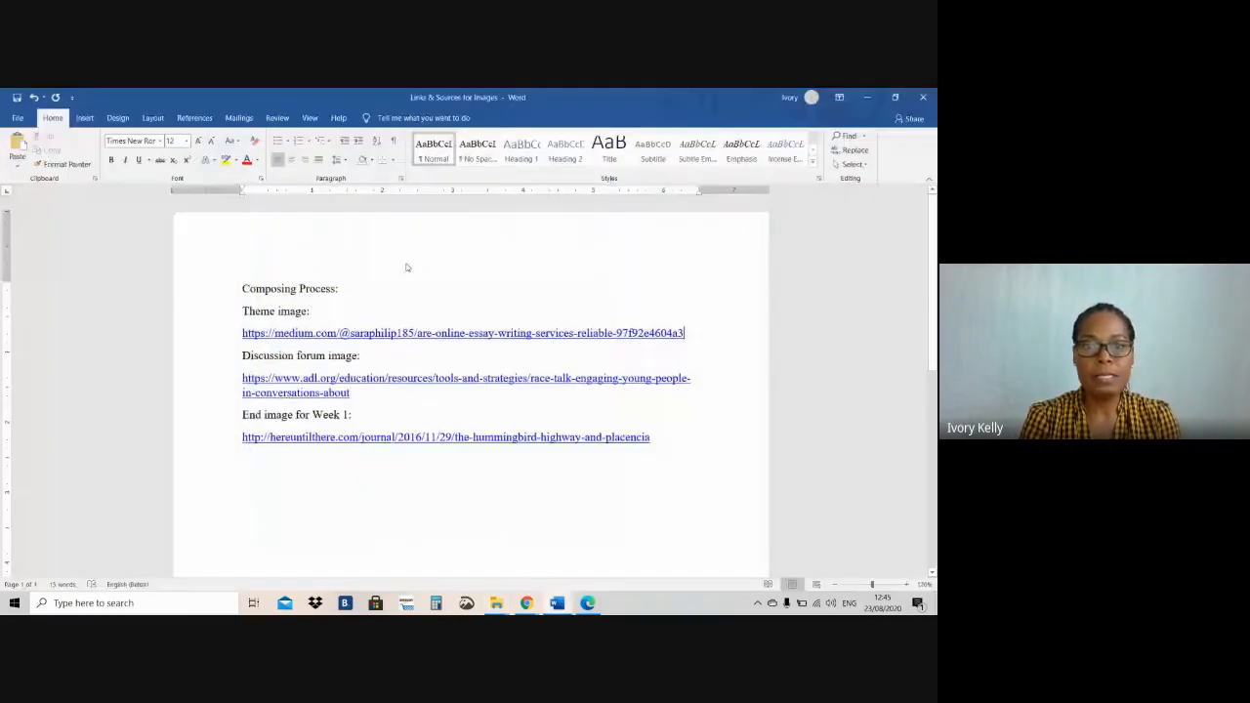
Step: Copy the paragraph under COURSE DESCRIPTION in the course outline
left_click_drag(932, 210, 932, 318)
left_click_drag(247, 315, 633, 383)
key("ctrl+c")
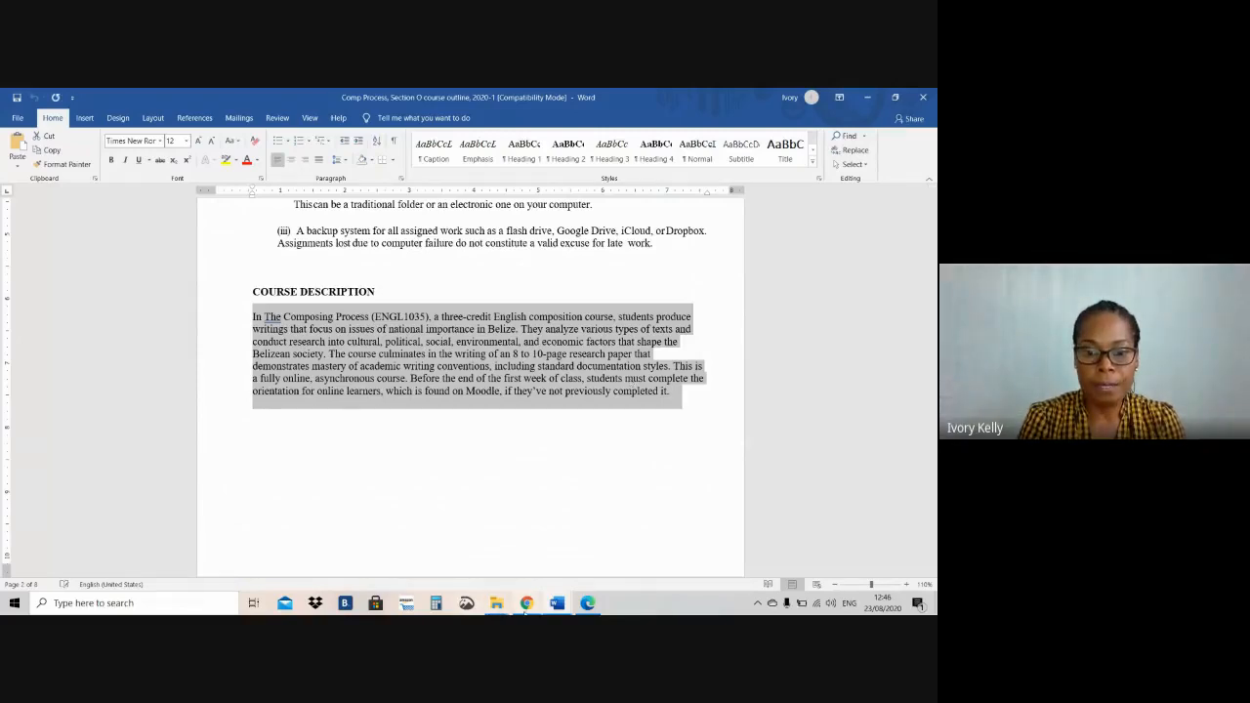
Step: Switch back to Moodle in Chrome and replace the "Add course description." placeholder with the copied paragraph as plain text
left_click(527, 602)
left_click(459, 547)
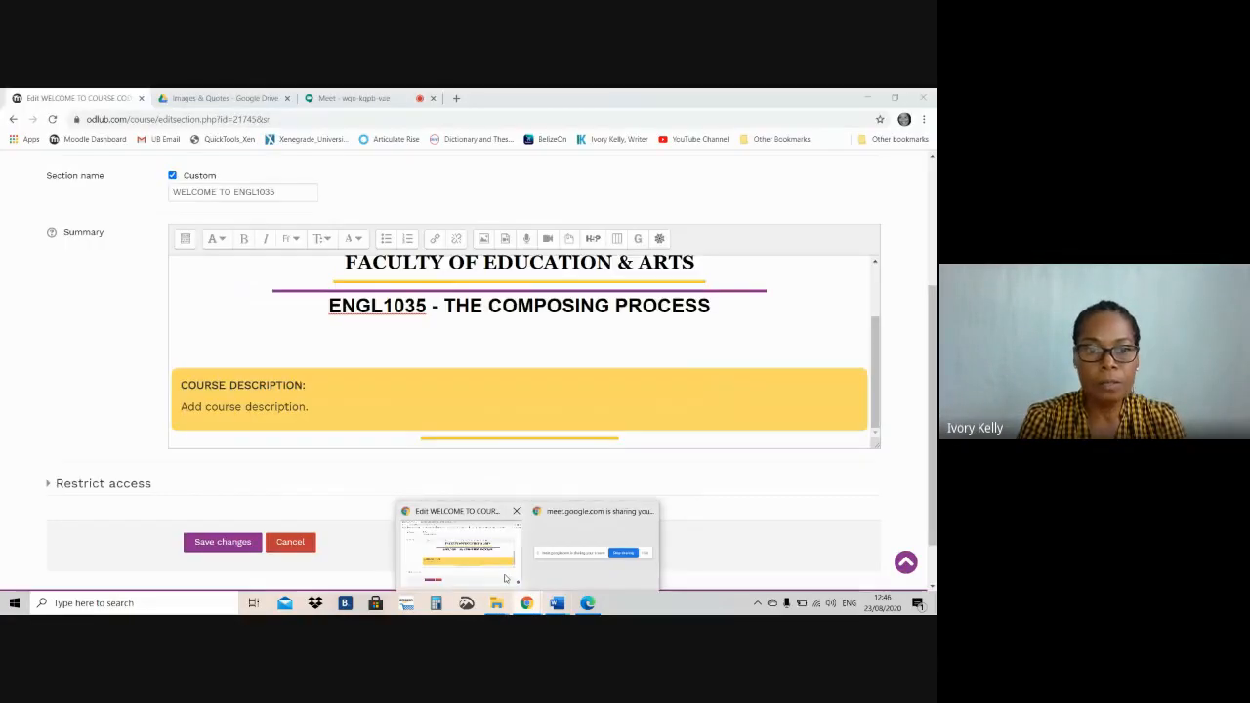
left_click_drag(311, 408, 182, 408)
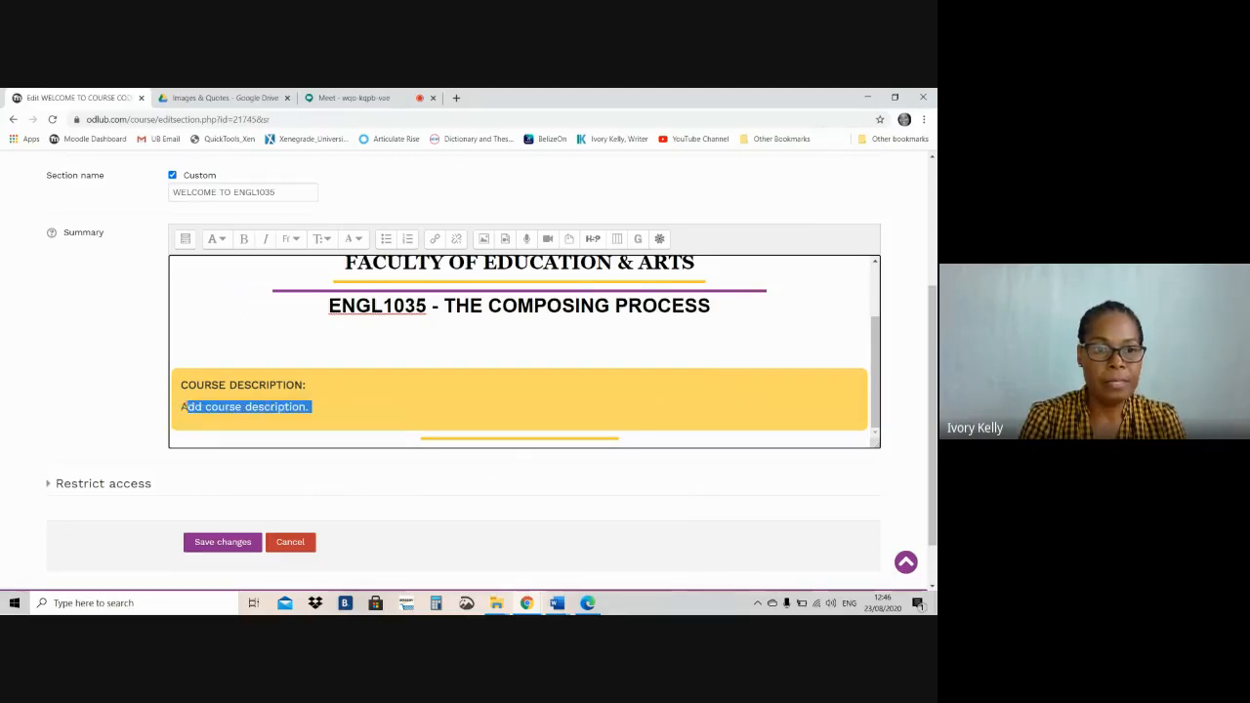
left_click(339, 411)
left_click_drag(324, 409, 191, 410)
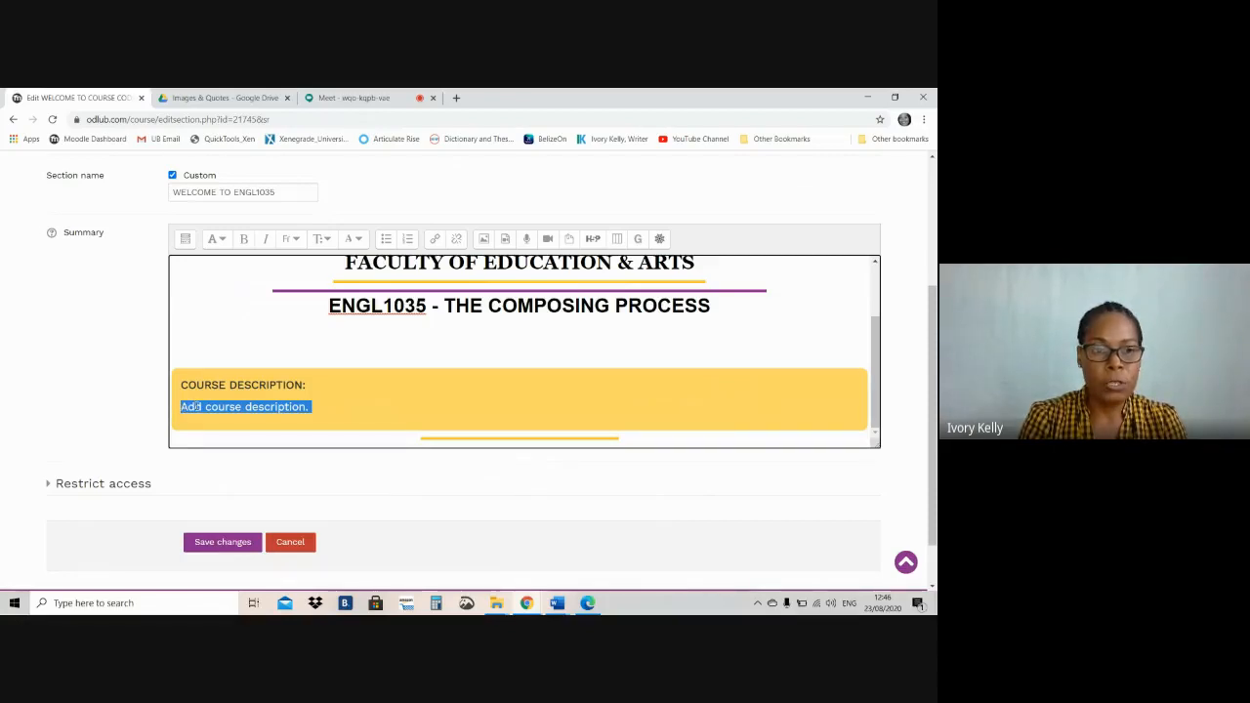
right_click(195, 406)
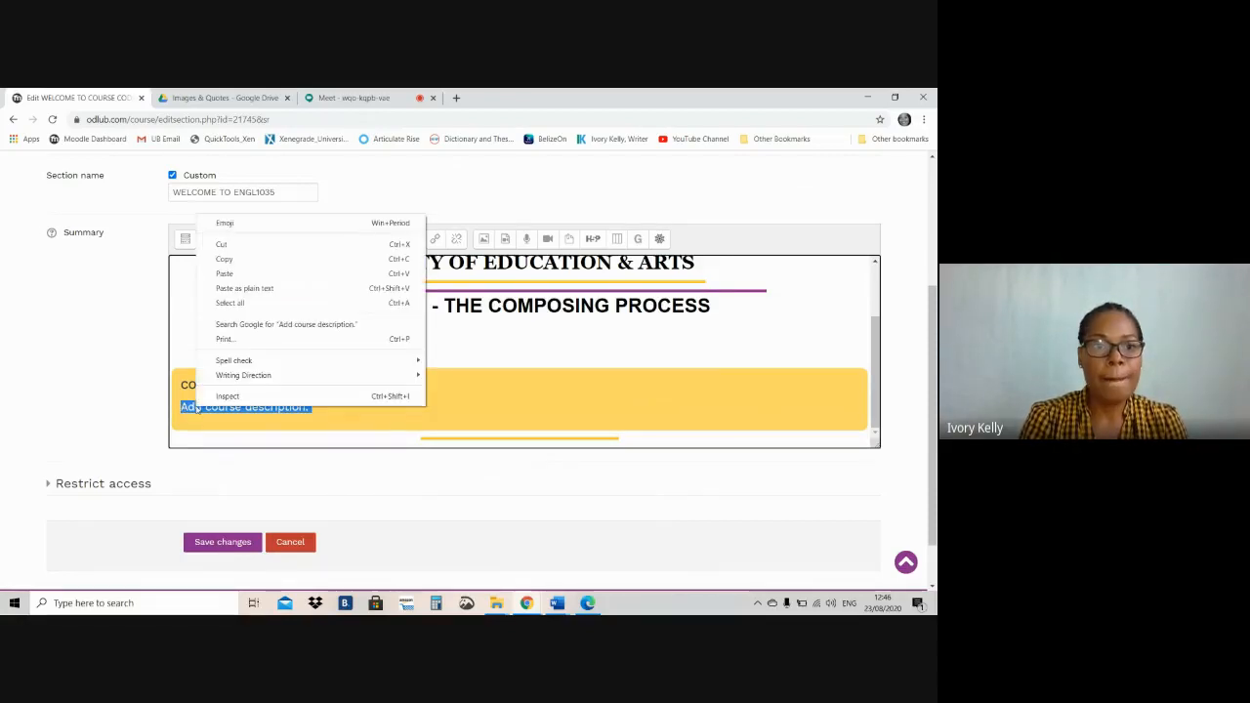
left_click(263, 291)
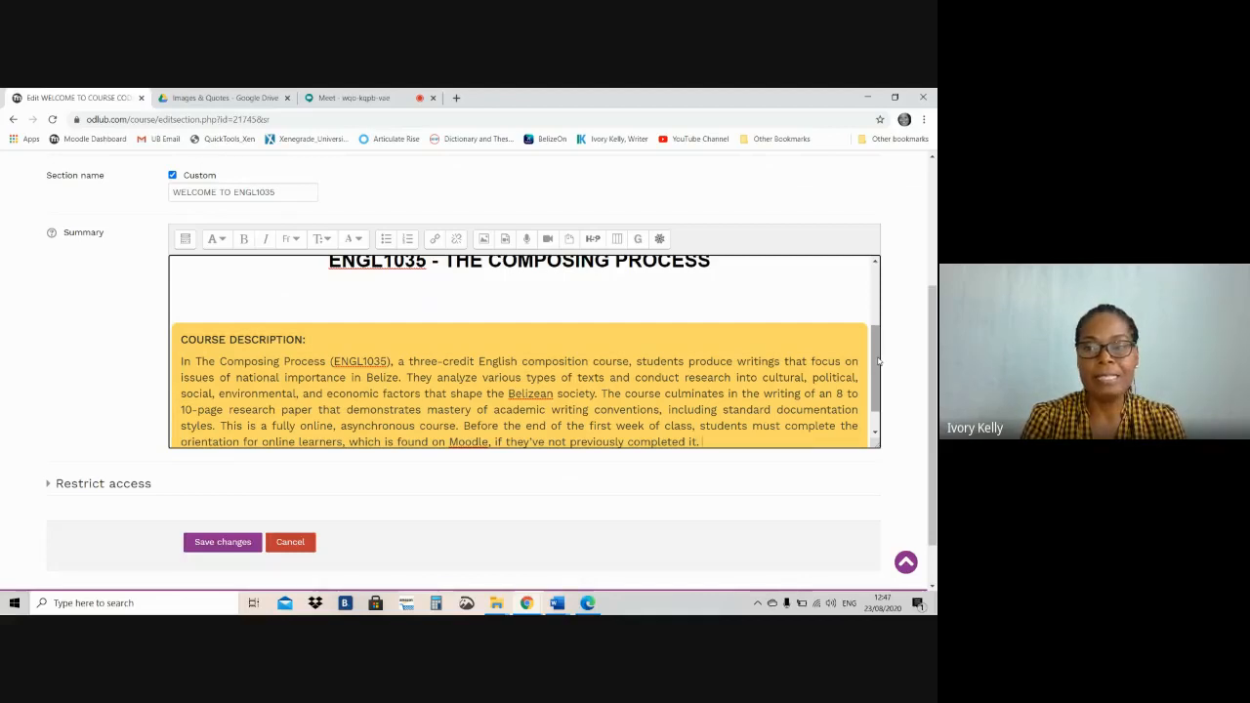
Step: Check the end of the pasted course description and save the section changes
left_click_drag(877, 362, 877, 374)
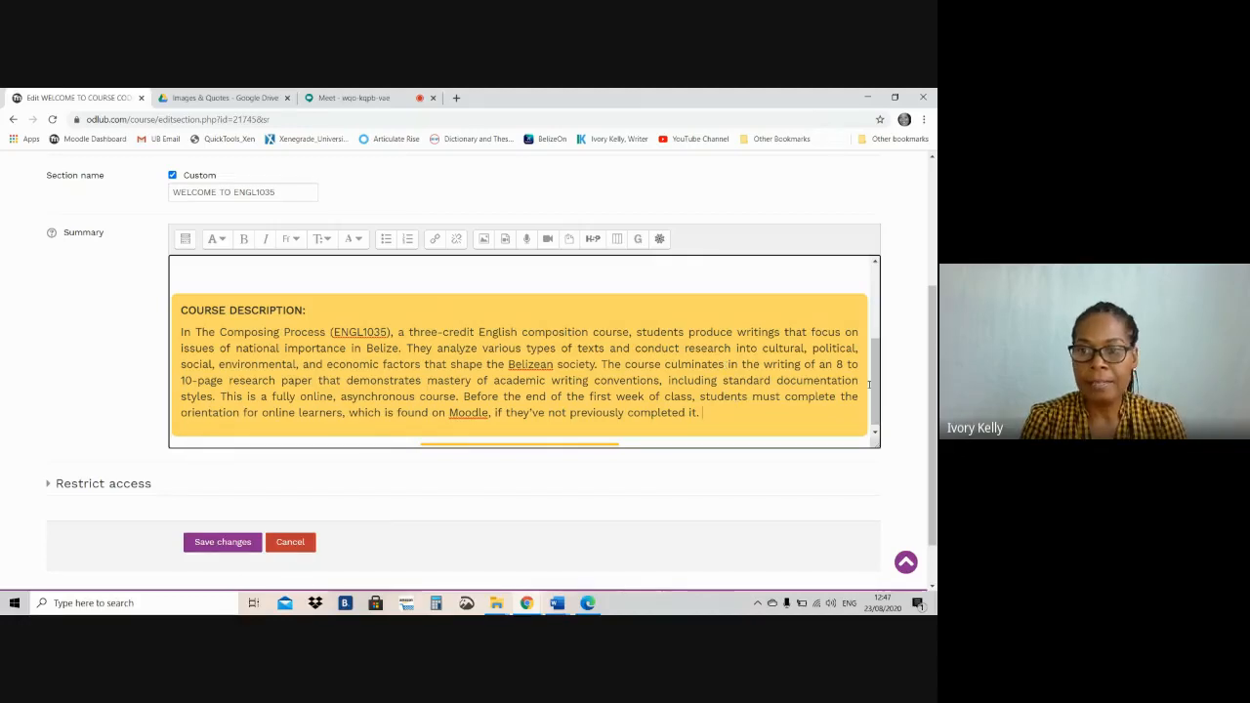
left_click_drag(934, 378, 933, 418)
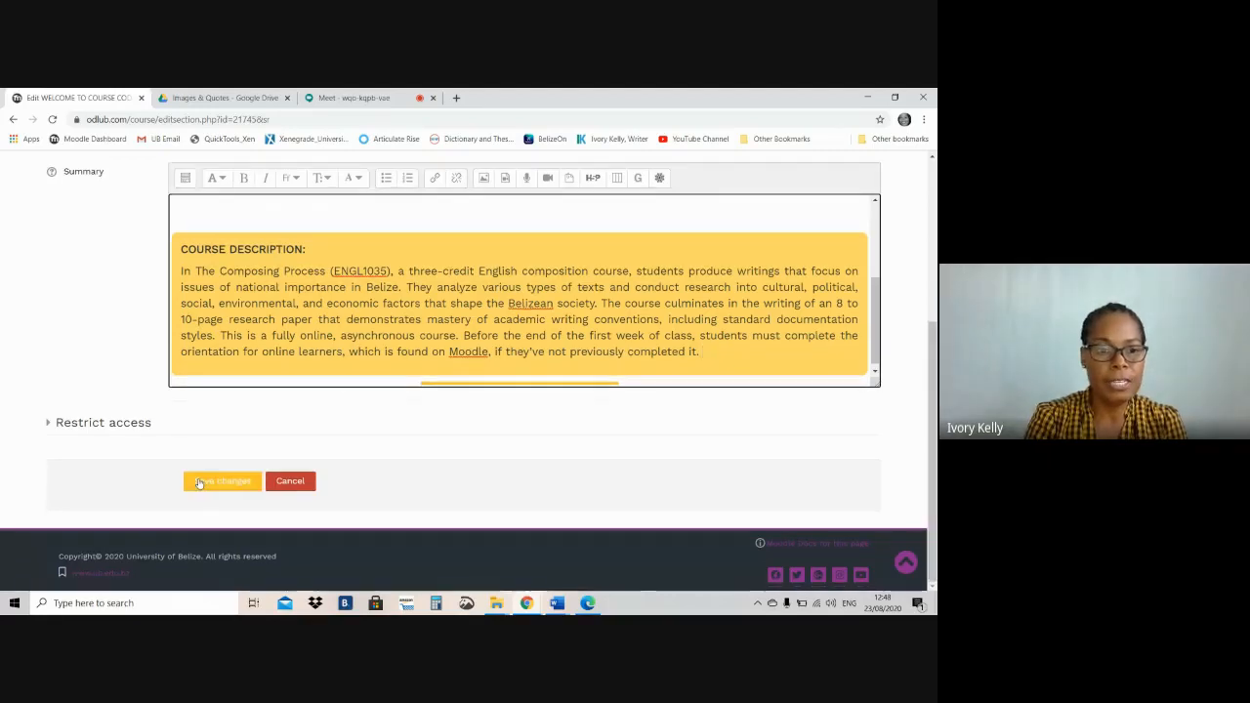
left_click(199, 482)
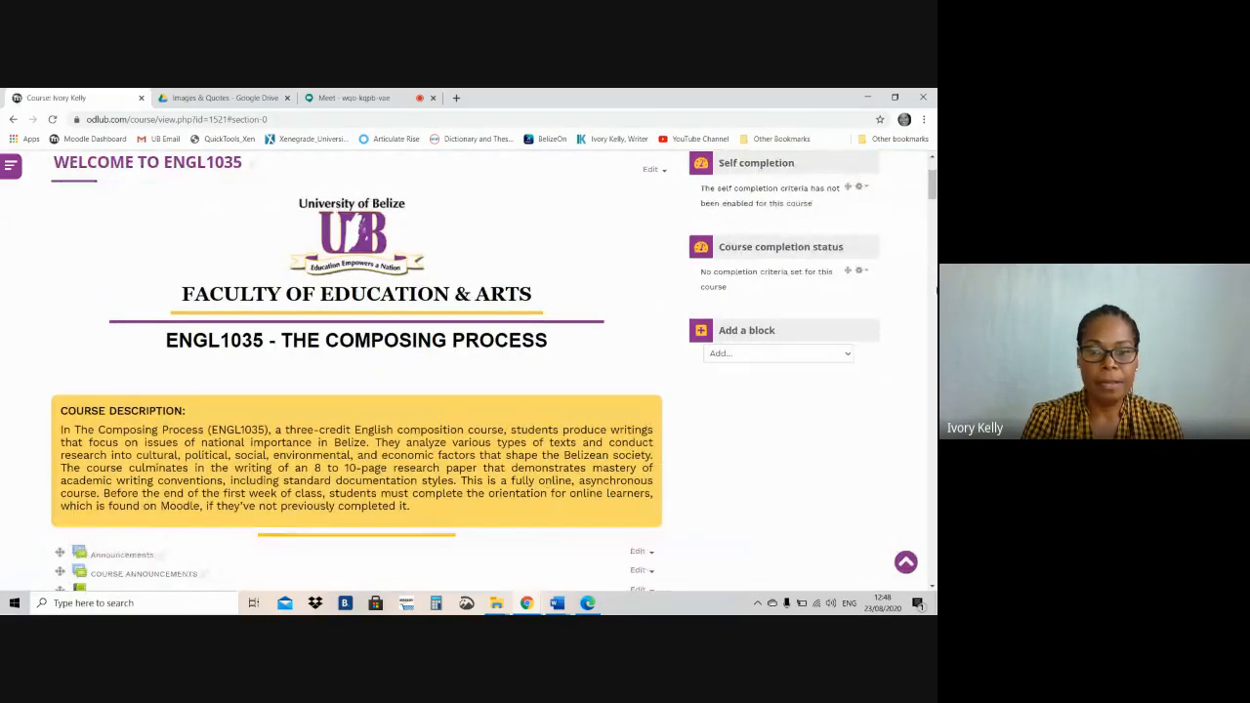
Step: Review the saved welcome section on the course page and reopen WELCOME TO ENGL1035 for editing
left_click_drag(933, 185, 932, 171)
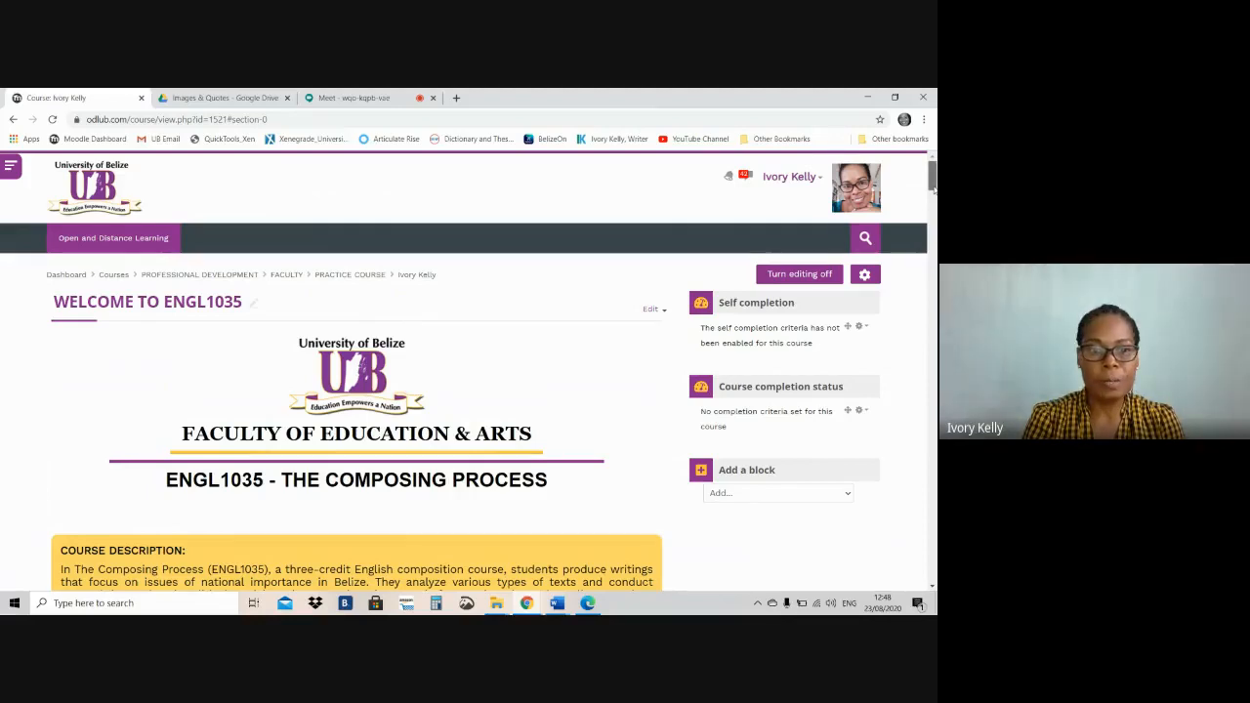
scroll(933, 191, "down", 1)
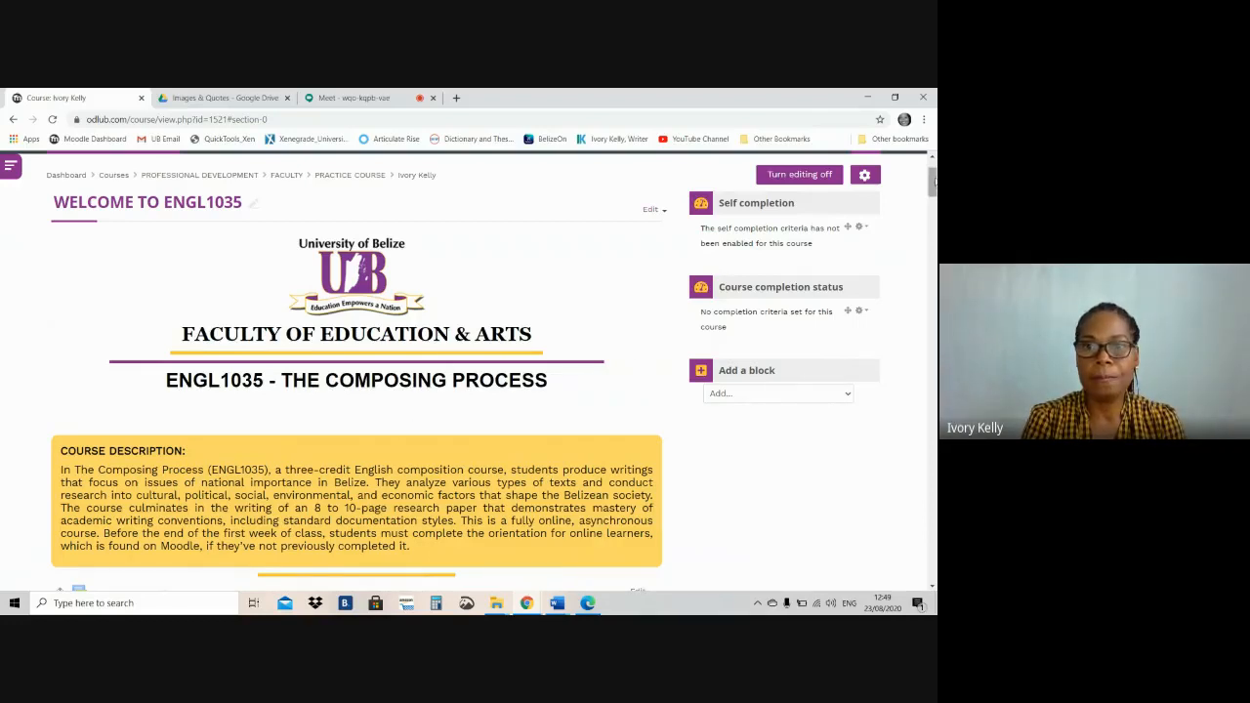
scroll(932, 178, "up", 1)
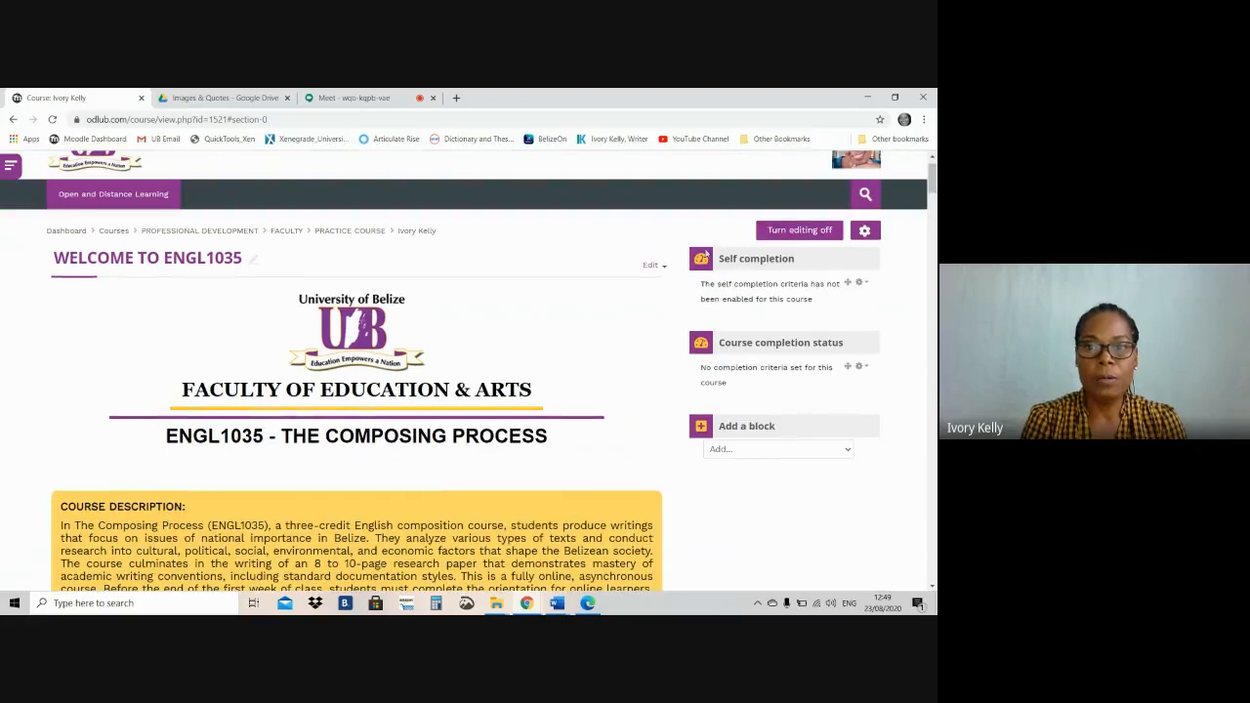
left_click(662, 267)
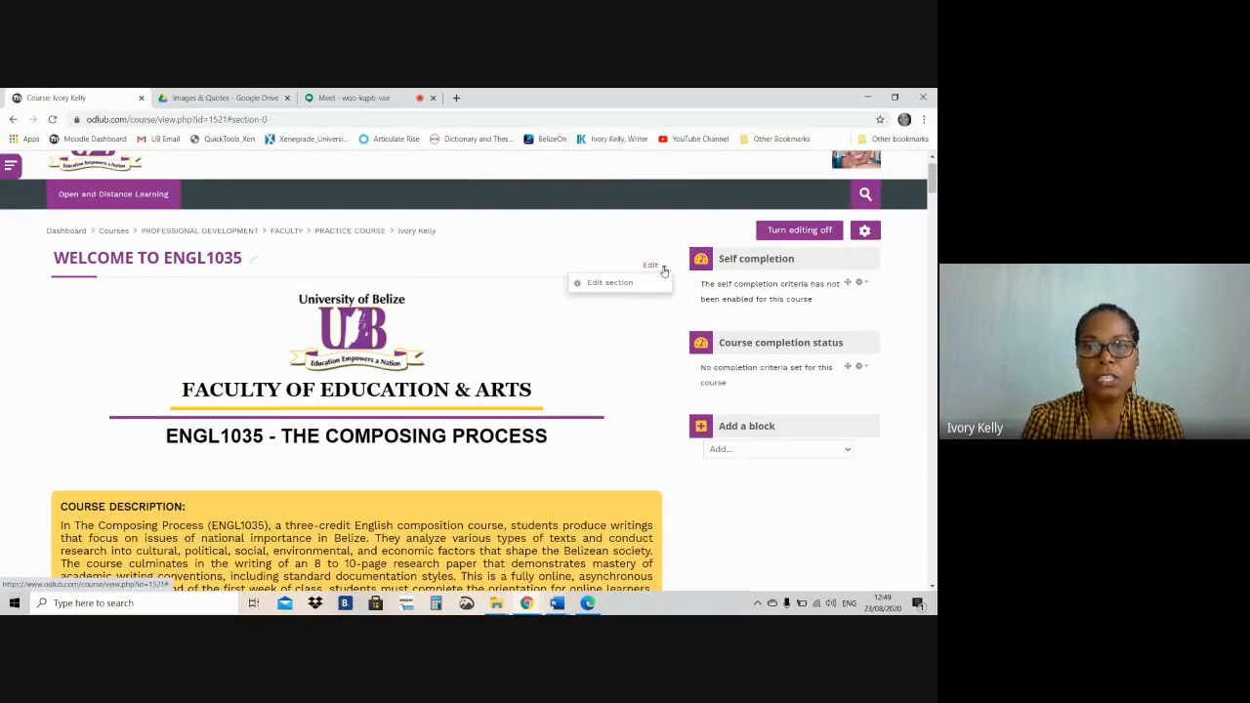
left_click(589, 291)
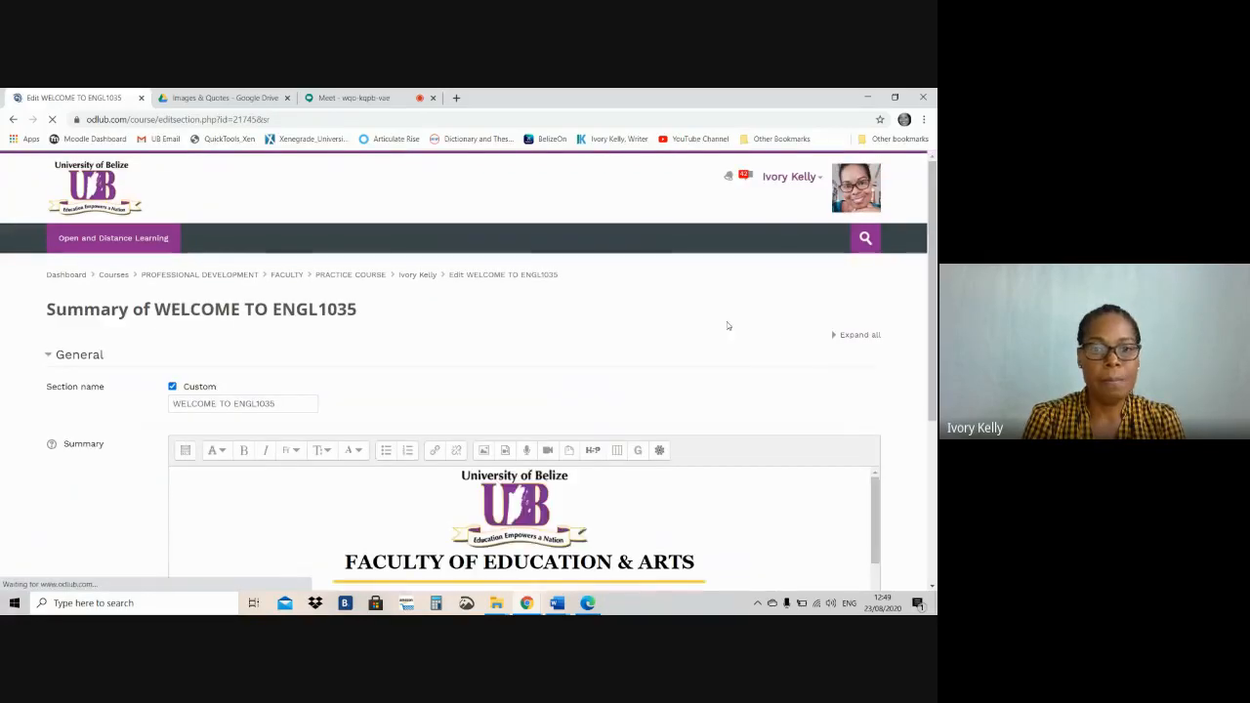
Step: Place the insertion point on the blank line between the ENGL1035 course title and the COURSE DESCRIPTION box in the section summary
mouse_move(934, 289)
left_mouse_down()
mouse_move(934, 356)
mouse_move(935, 309)
left_mouse_up()
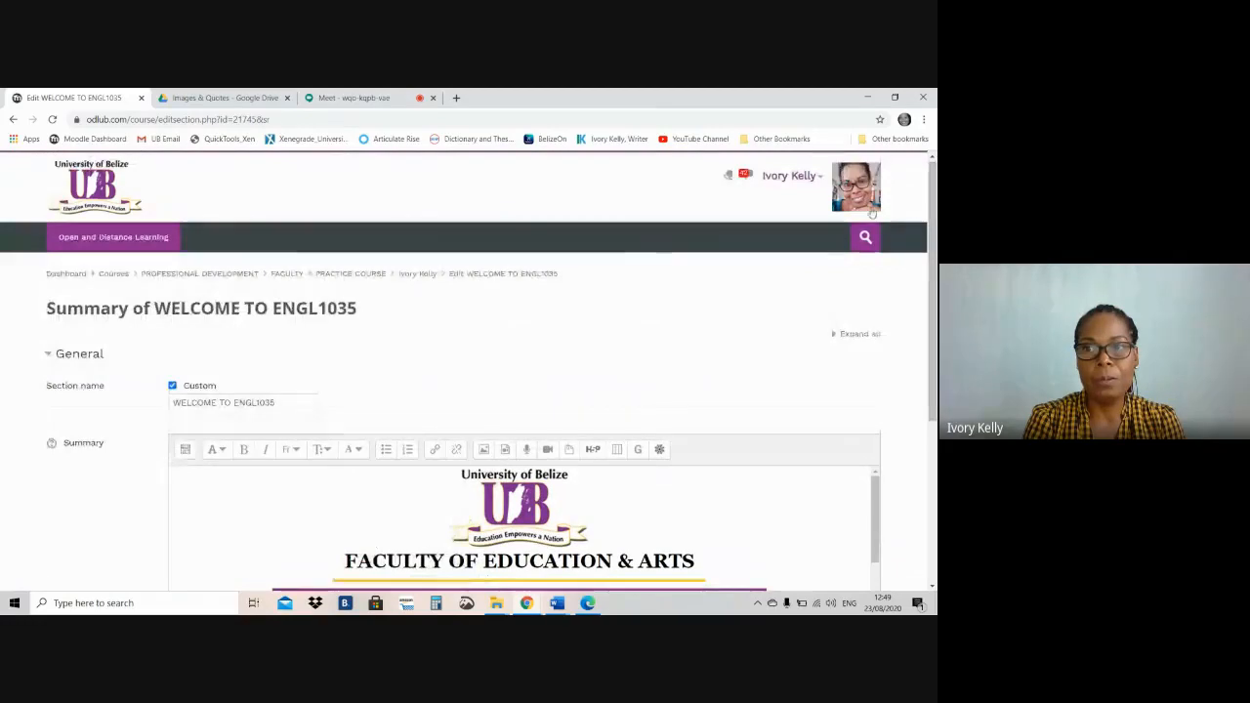
scroll(893, 345, "down", 2)
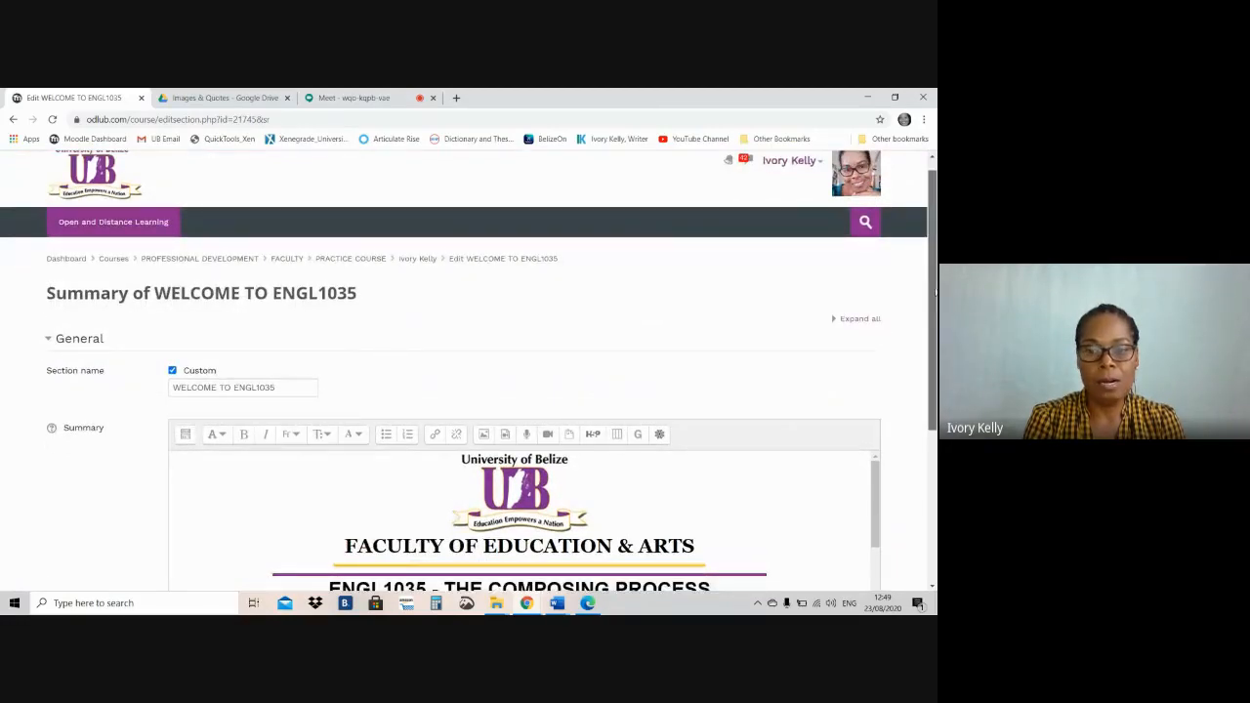
left_click_drag(873, 329, 876, 361)
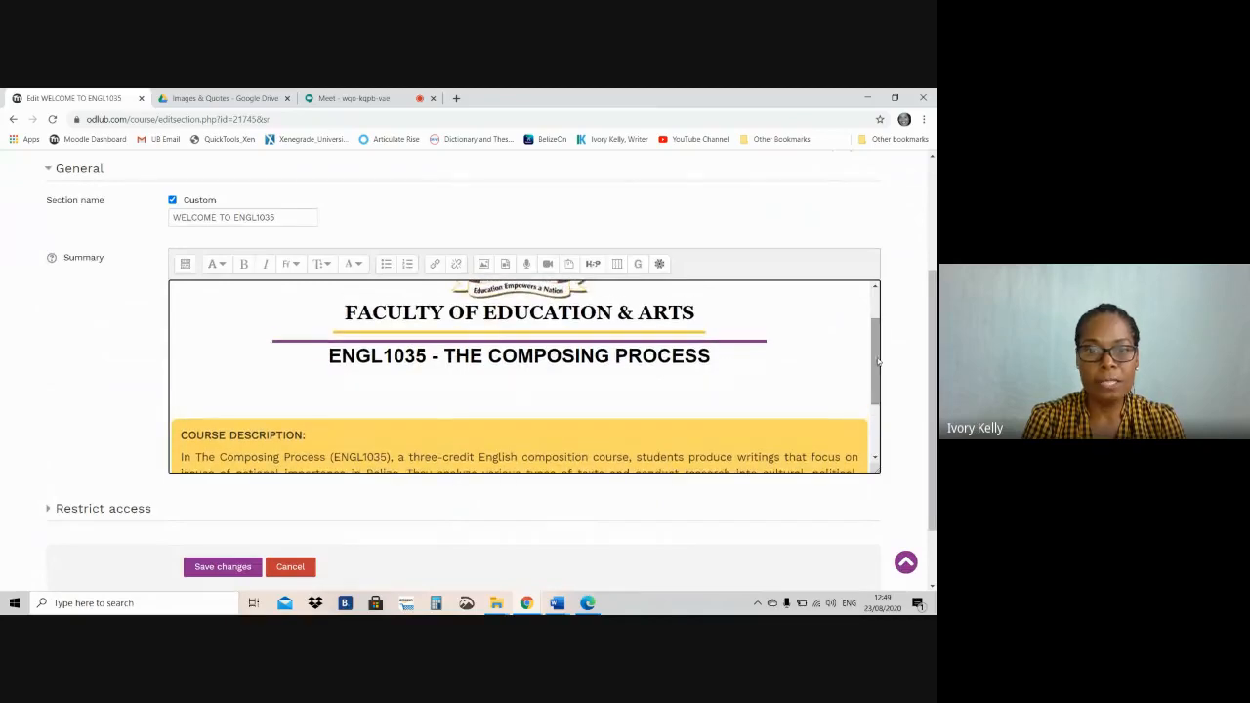
left_click(523, 385)
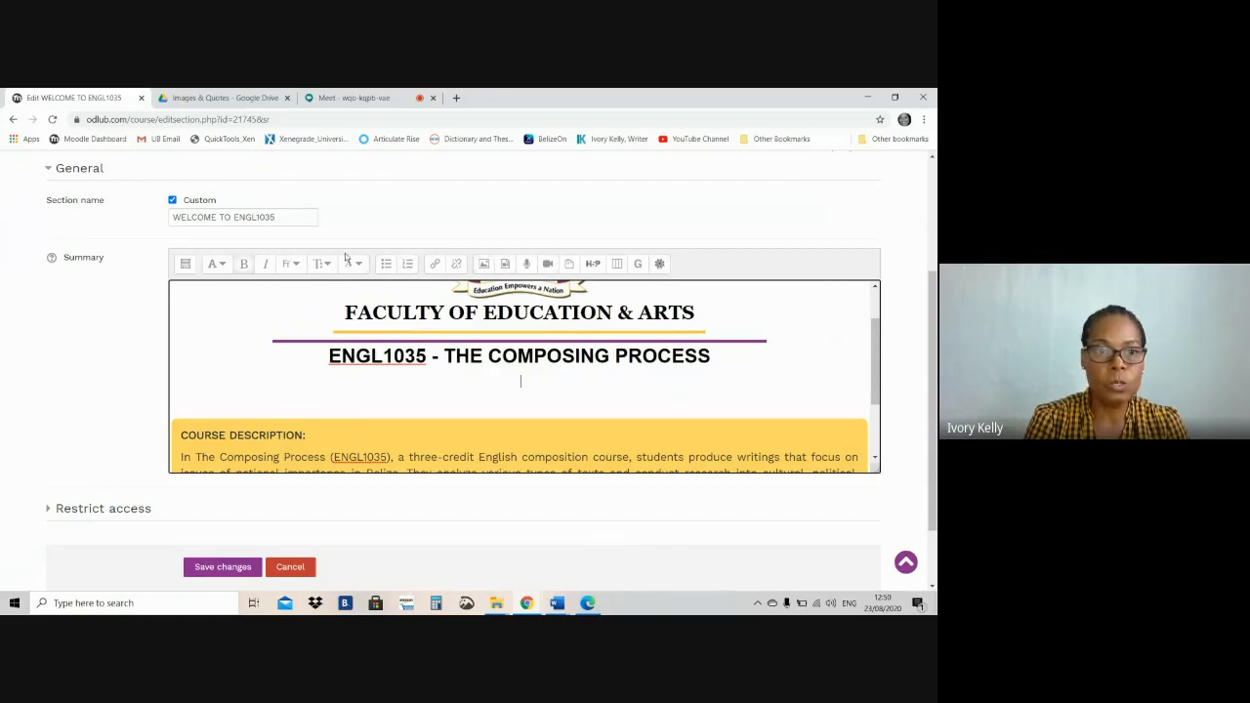
Step: Show the summary editor's advanced buttons and hide them again
left_click(186, 269)
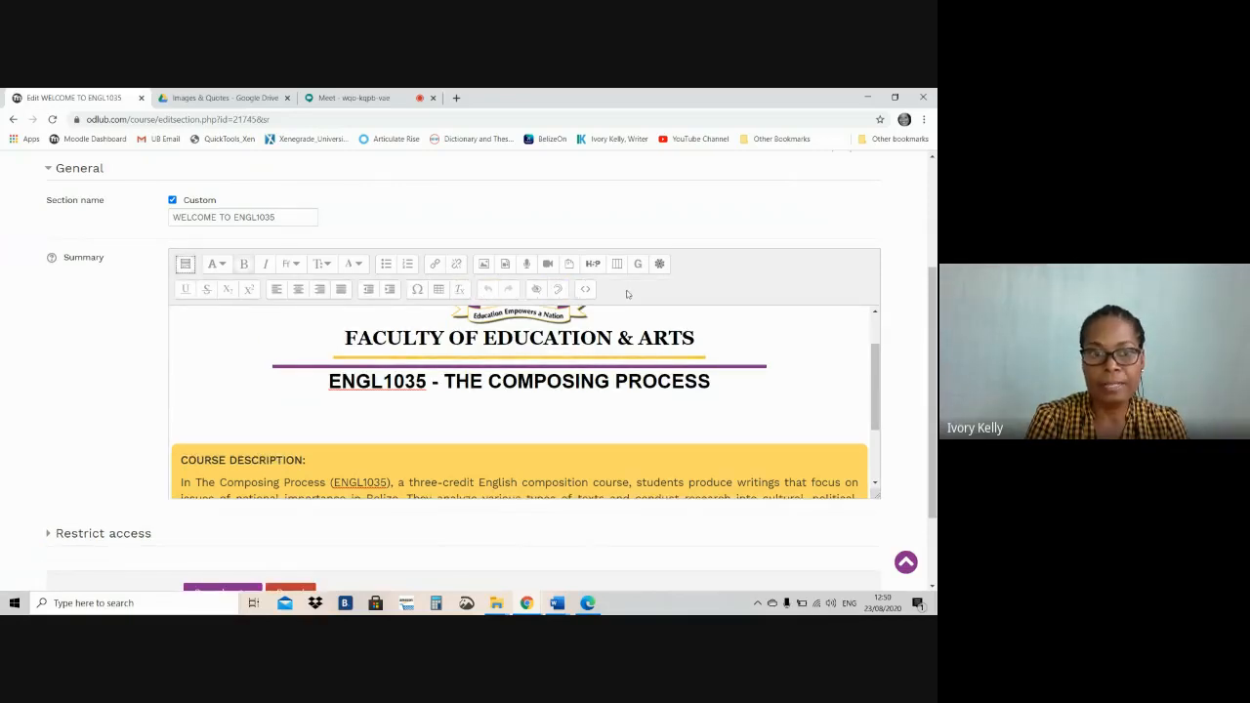
left_click(187, 267)
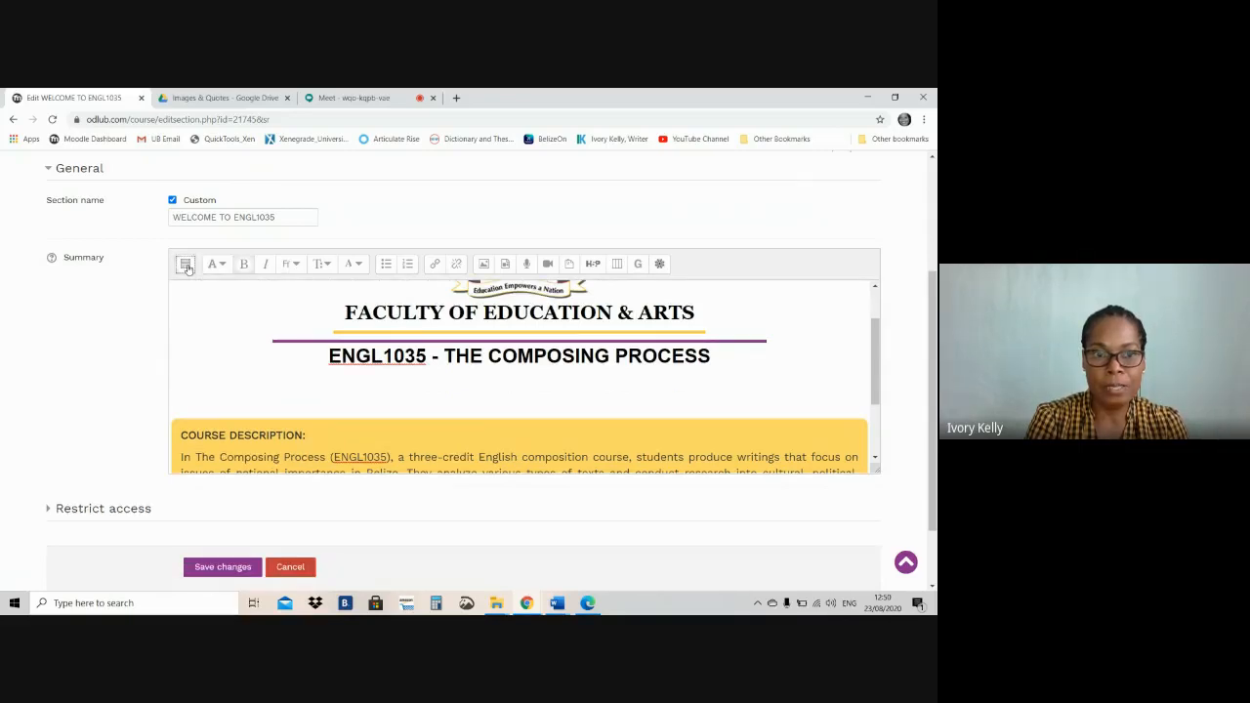
left_click(186, 268)
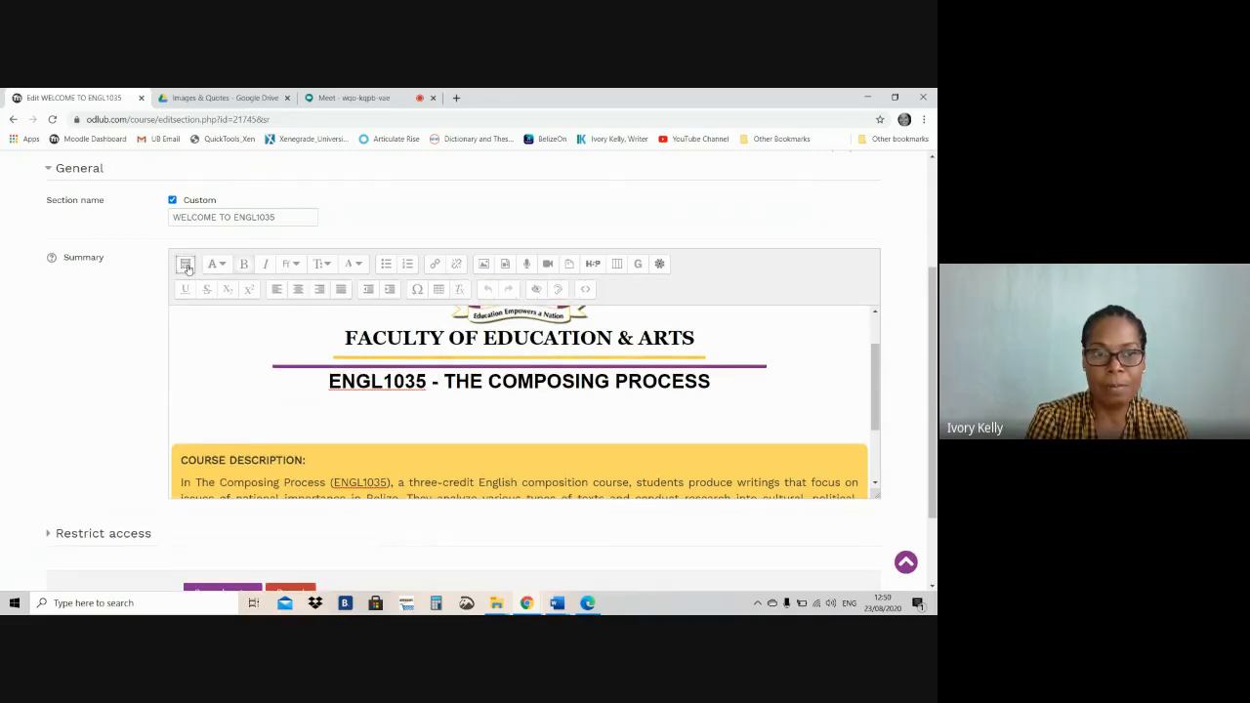
left_click(186, 268)
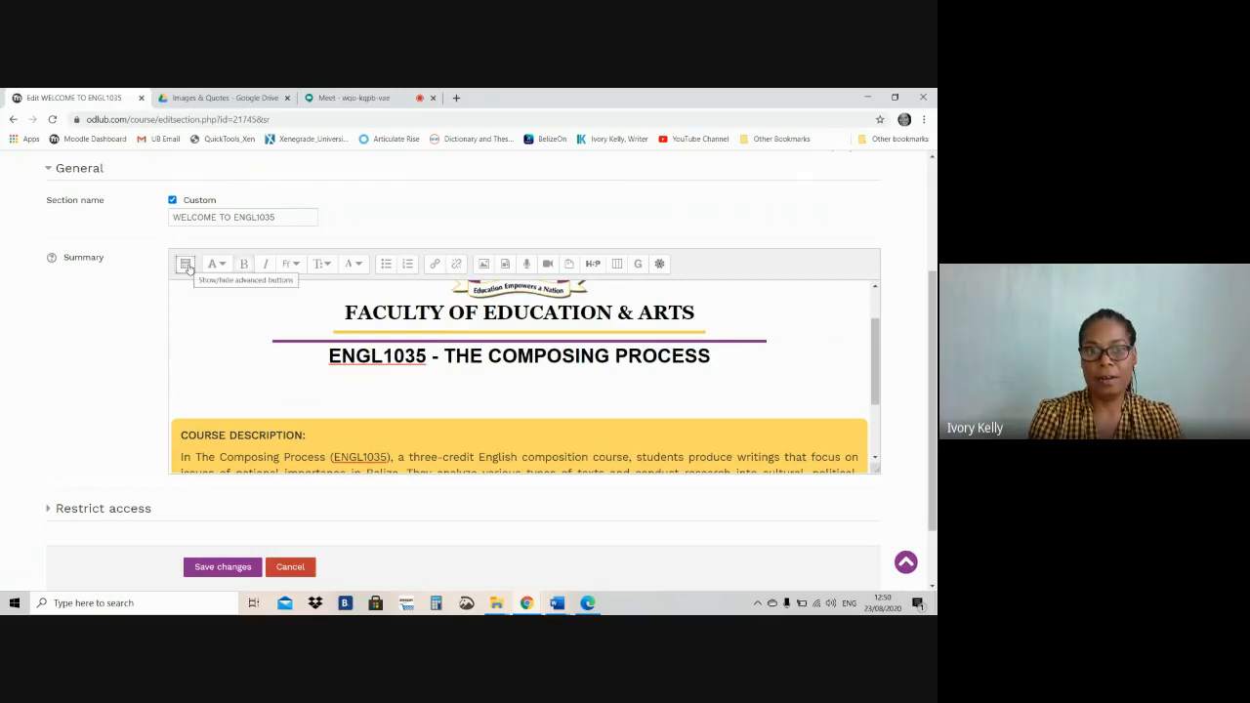
Step: Start inserting an image on the blank line below the course title and browse the repositories for an uploaded file
left_click(499, 385)
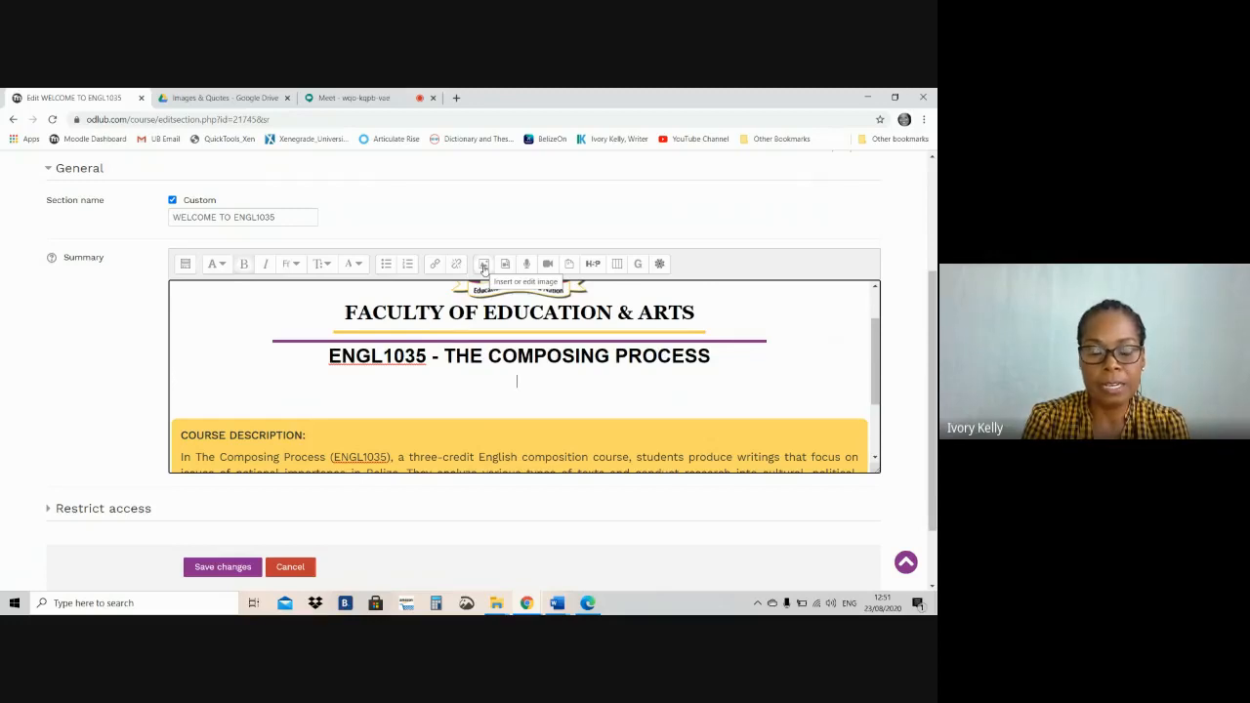
left_click(484, 265)
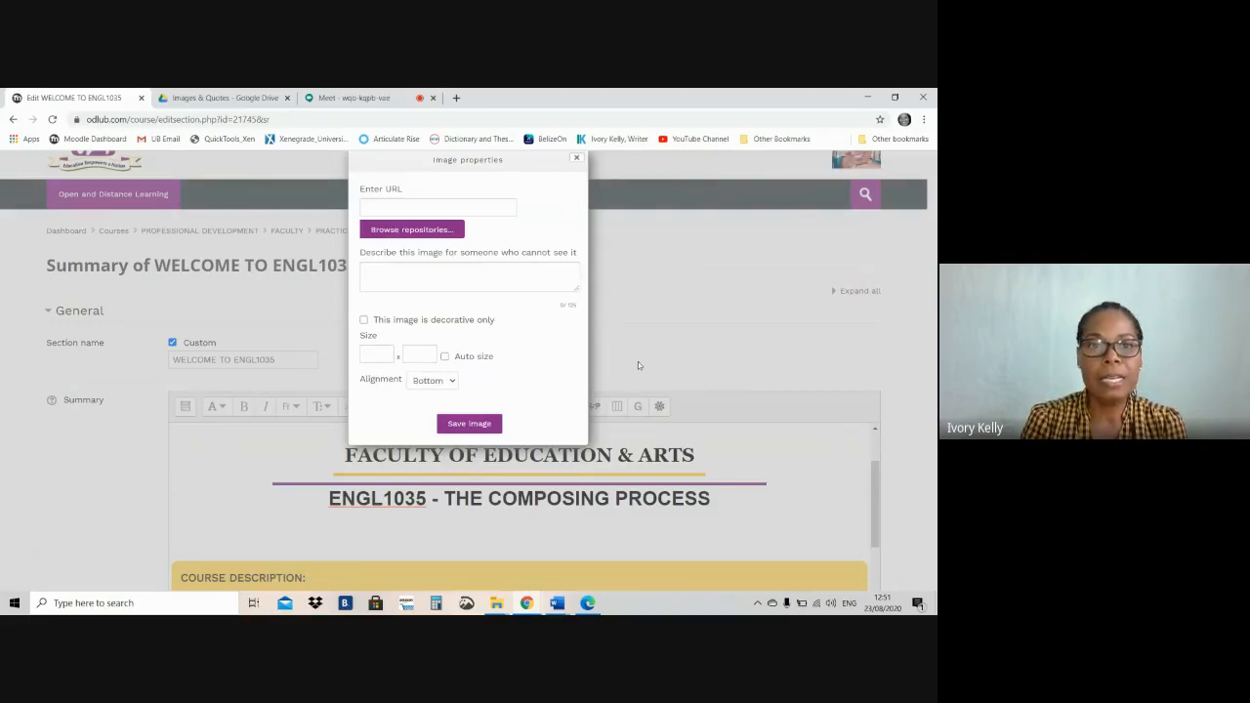
left_click(405, 204)
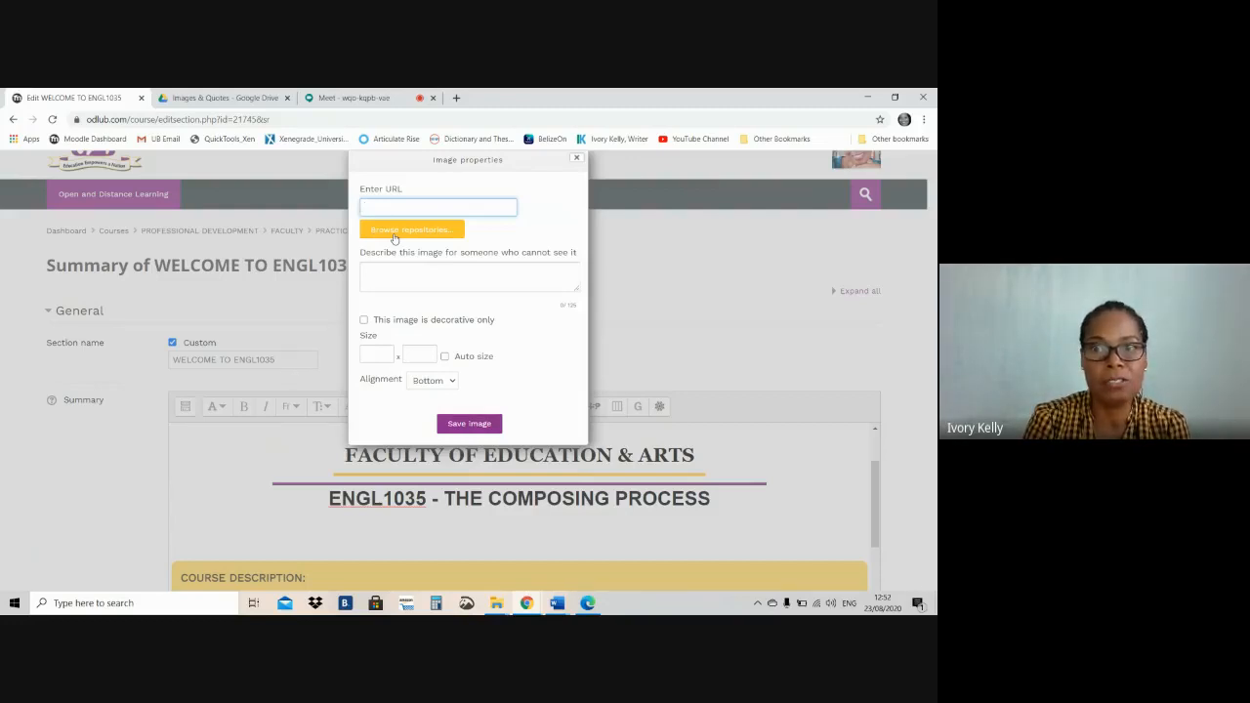
left_click(395, 239)
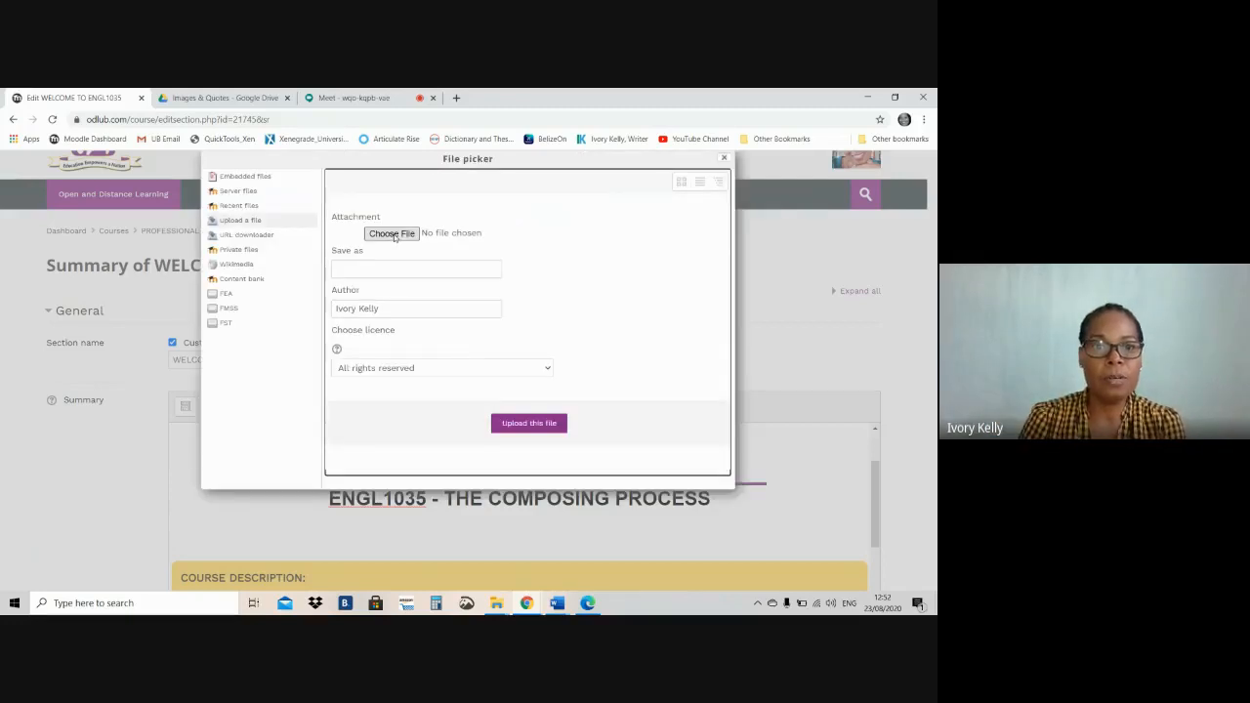
Step: Choose the picture Writing 2 from the Images _ Quotes folder inside Online Teaching & RESOURCES as the attachment
left_click(383, 236)
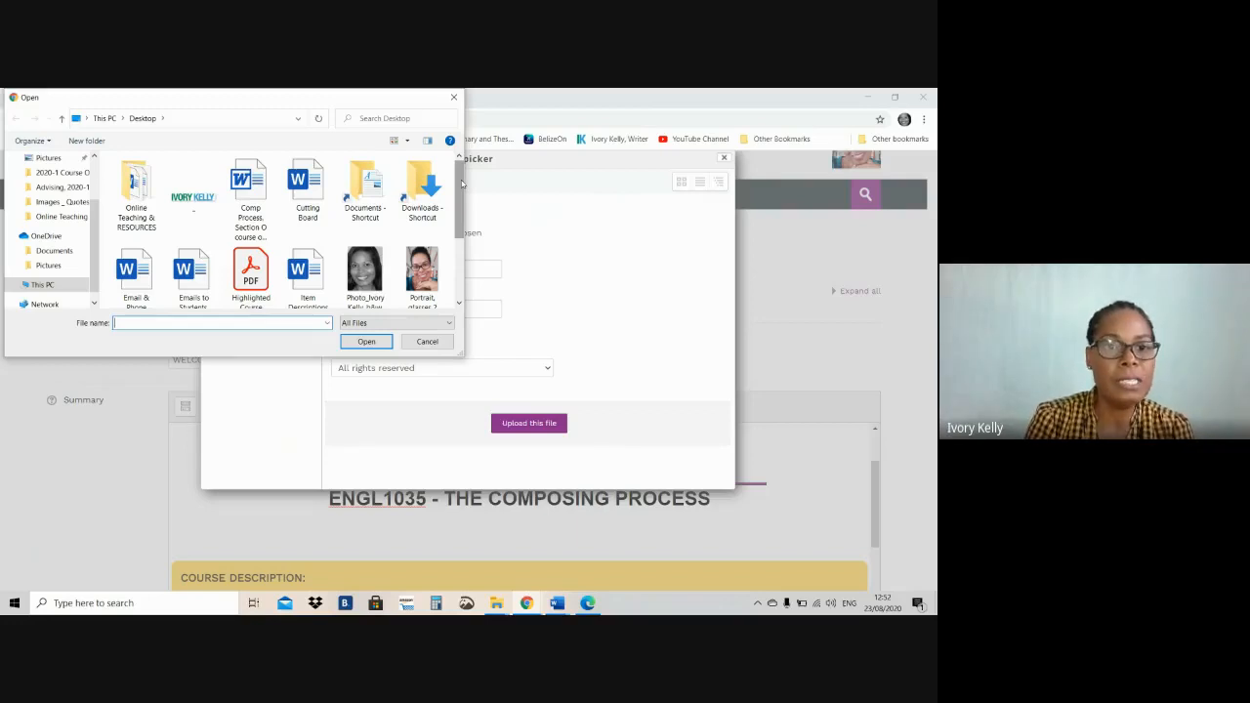
left_click_drag(461, 183, 460, 247)
scroll(458, 271, "up", 3)
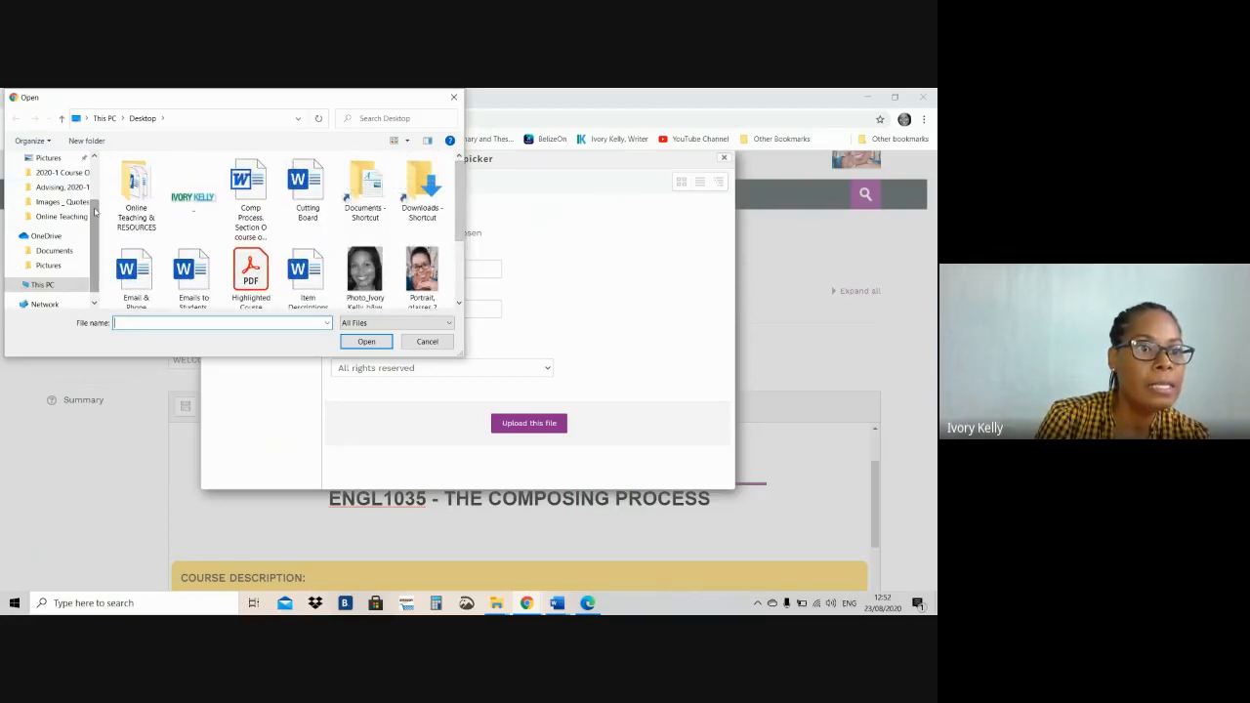
left_click(61, 217)
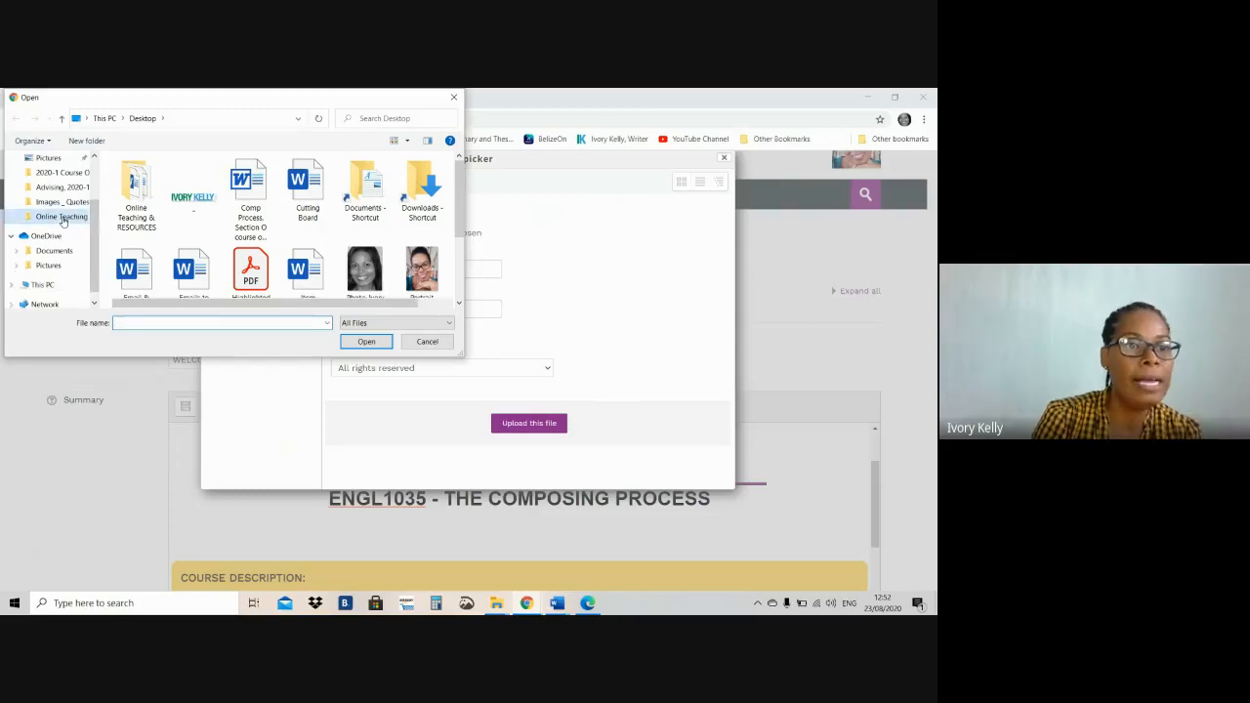
left_click(171, 179)
double_click(170, 179)
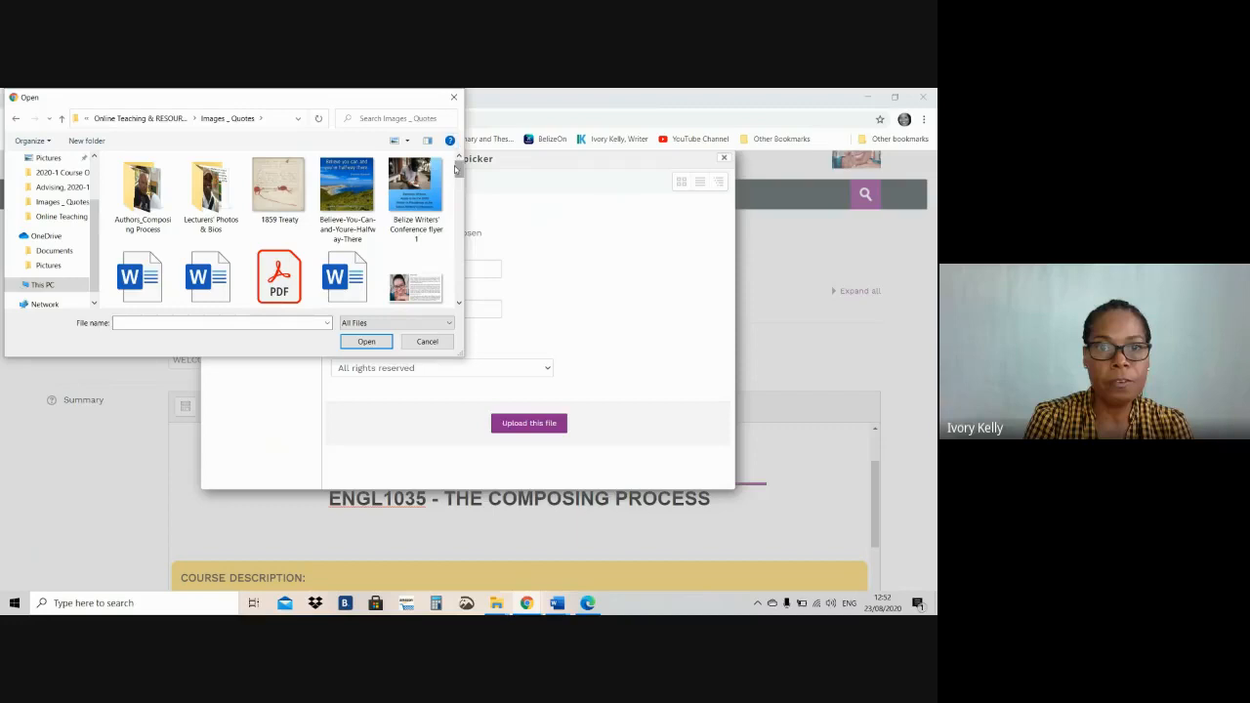
left_click_drag(458, 170, 459, 293)
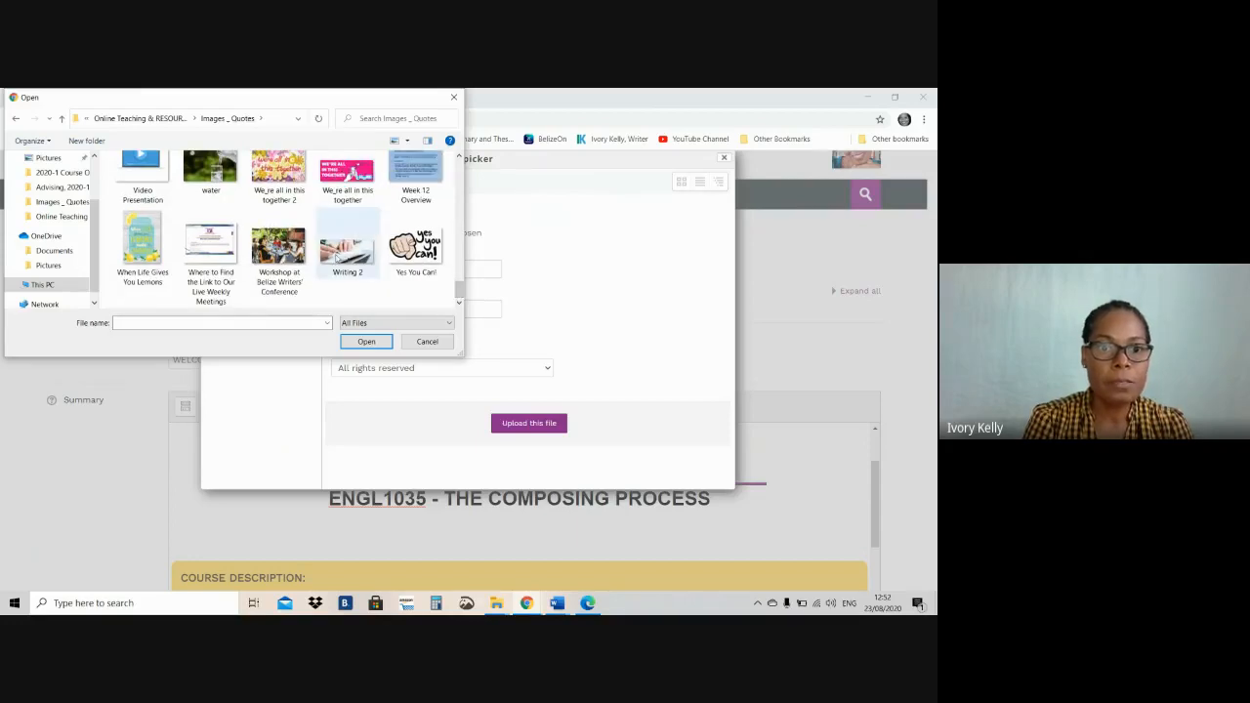
double_click(337, 255)
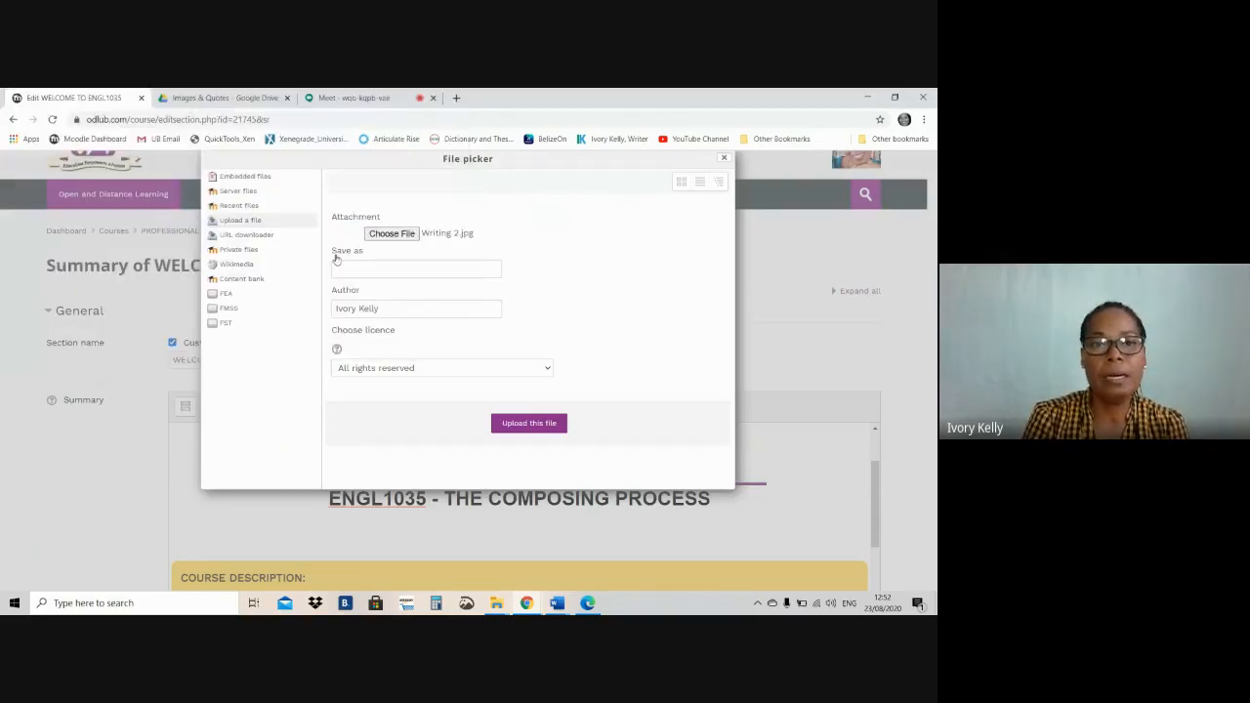
Step: Set the upload's save-as name to "Theme Photo, Composing Process"
left_click(415, 270)
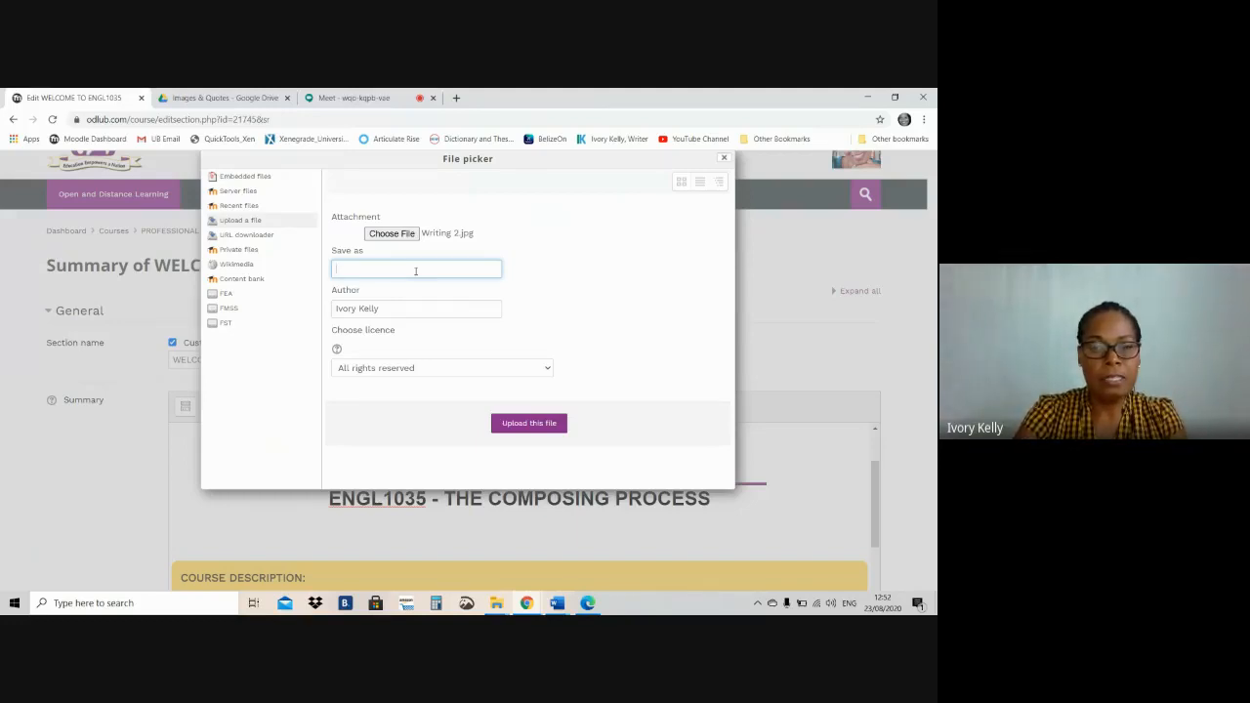
type("Theme Ph")
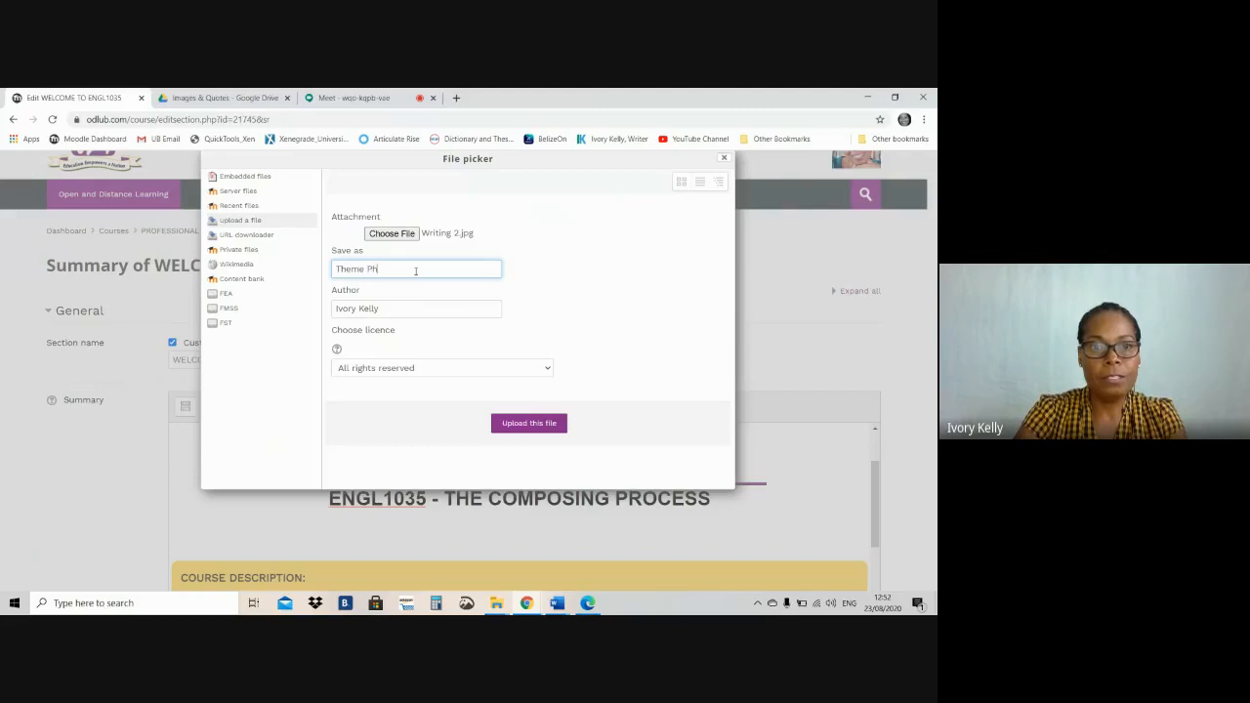
type("oto, C")
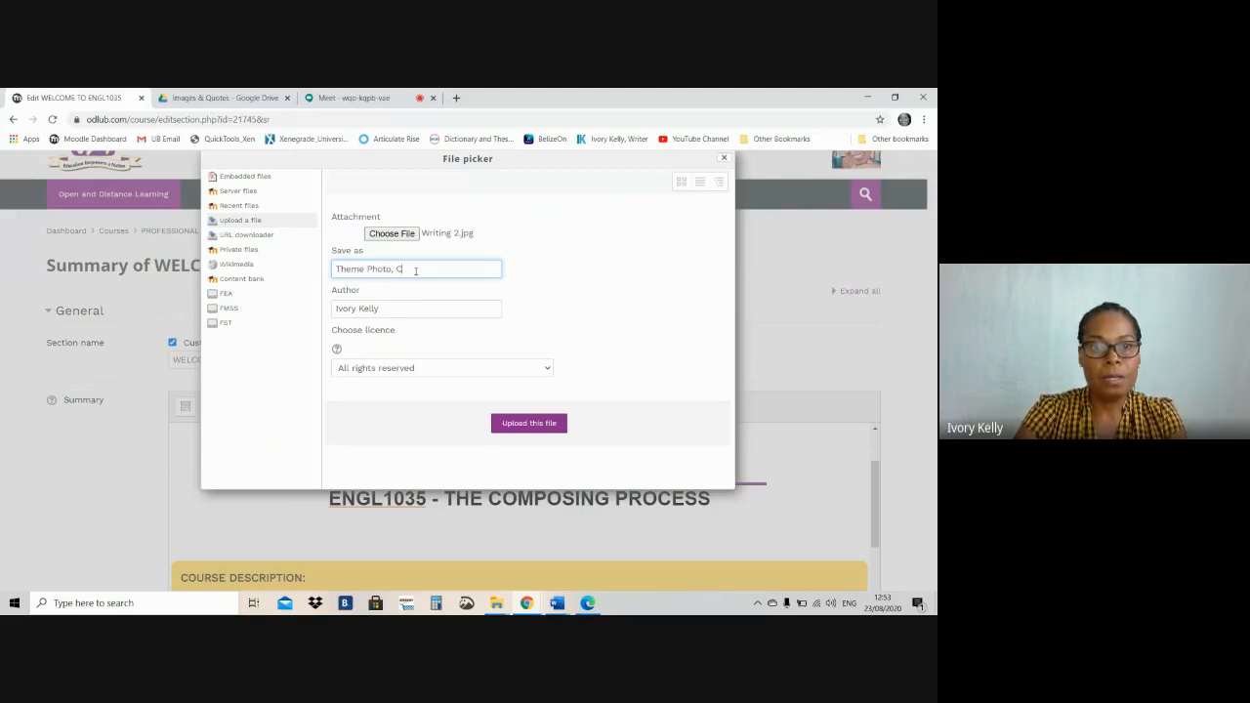
type("omposing Process")
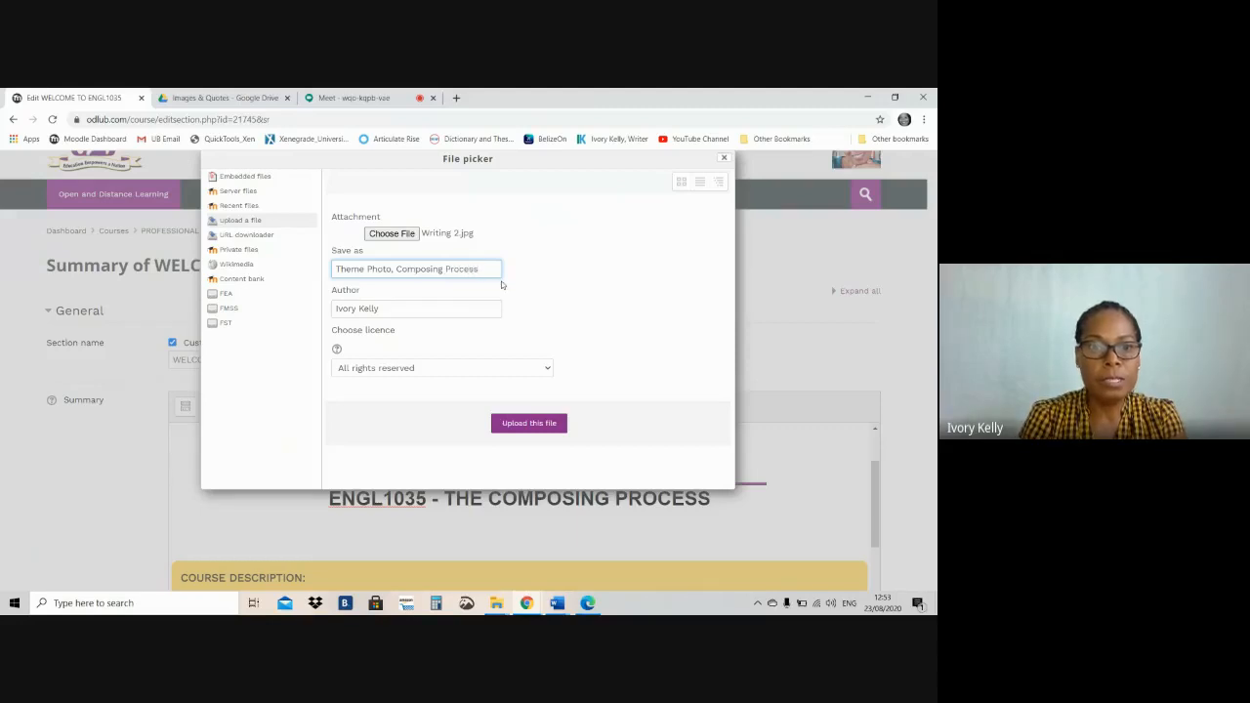
Step: Clear the prefilled author name for the image upload
left_click(426, 310)
key("BackSpace")
key("BackSpace")
key("BackSpace")
key("BackSpace")
key("BackSpace")
key("BackSpace")
key("BackSpace")
key("BackSpace")
key("BackSpace")
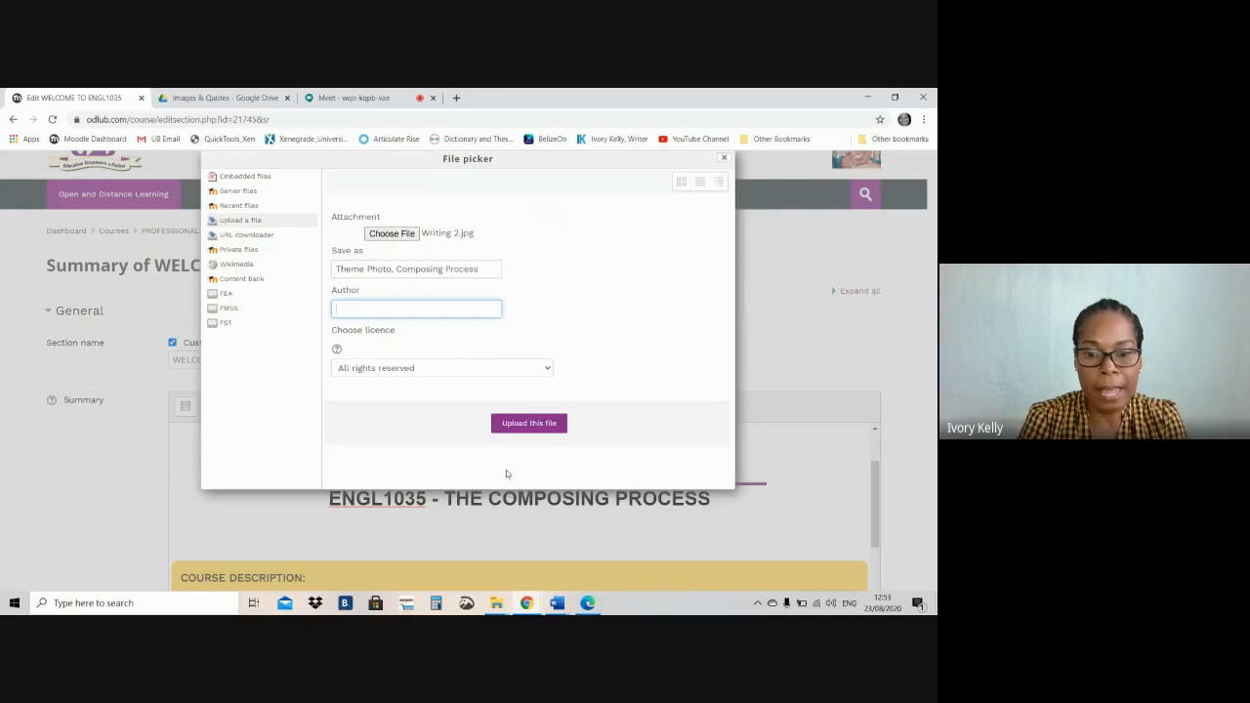
Step: Check the theme image's source in the Word document Links & Sources for Images, and return to Moodle in Chrome
mouse_move(562, 603)
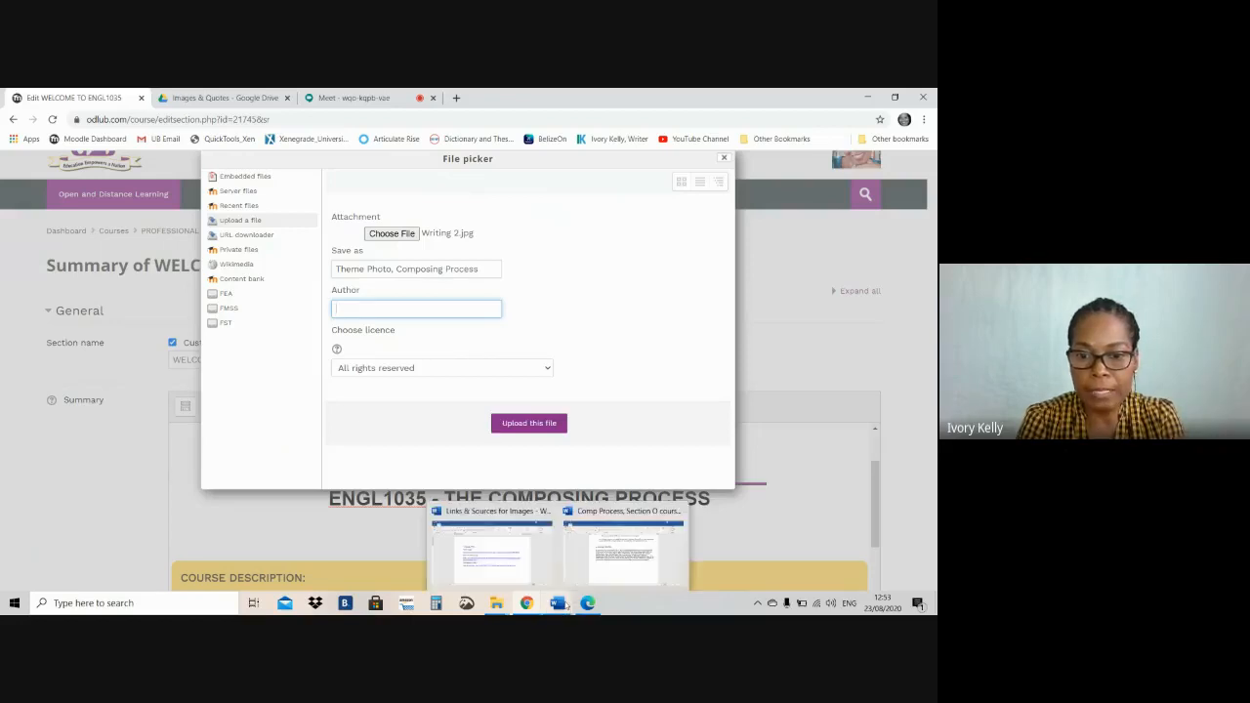
left_click(500, 571)
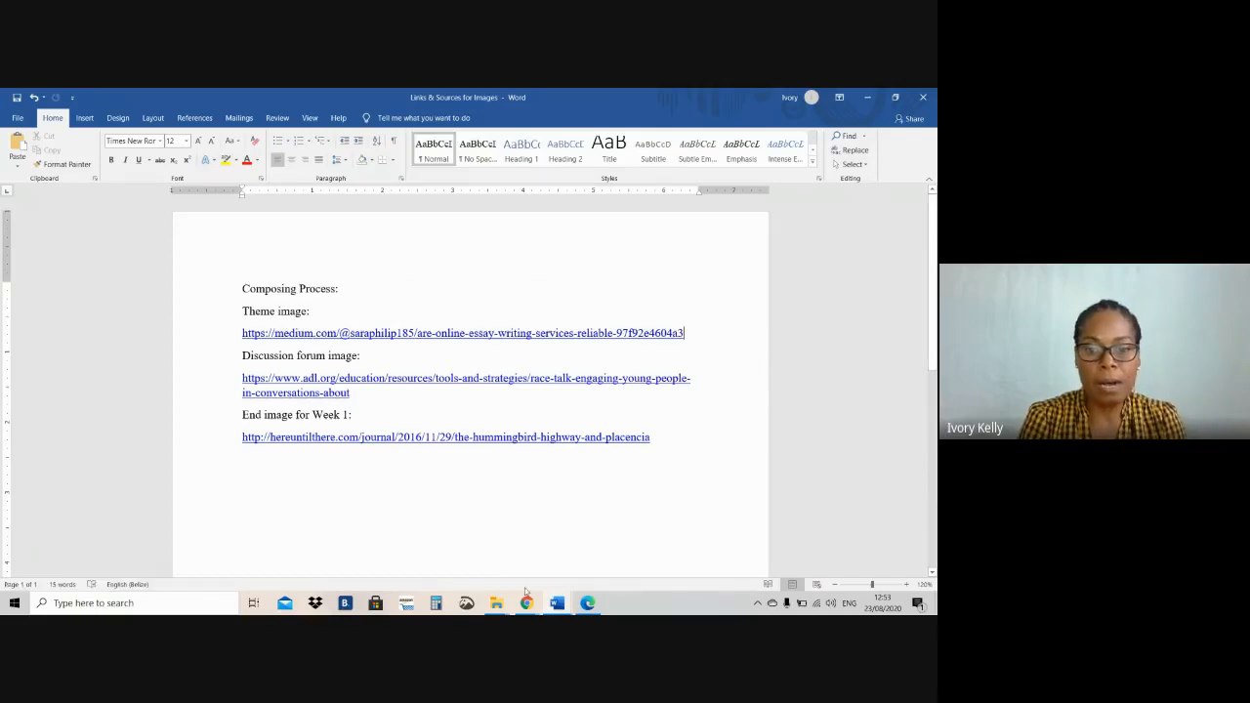
mouse_move(526, 601)
left_click(482, 564)
Step: Enter medium.com as the image's author and upload the file
left_click(369, 311)
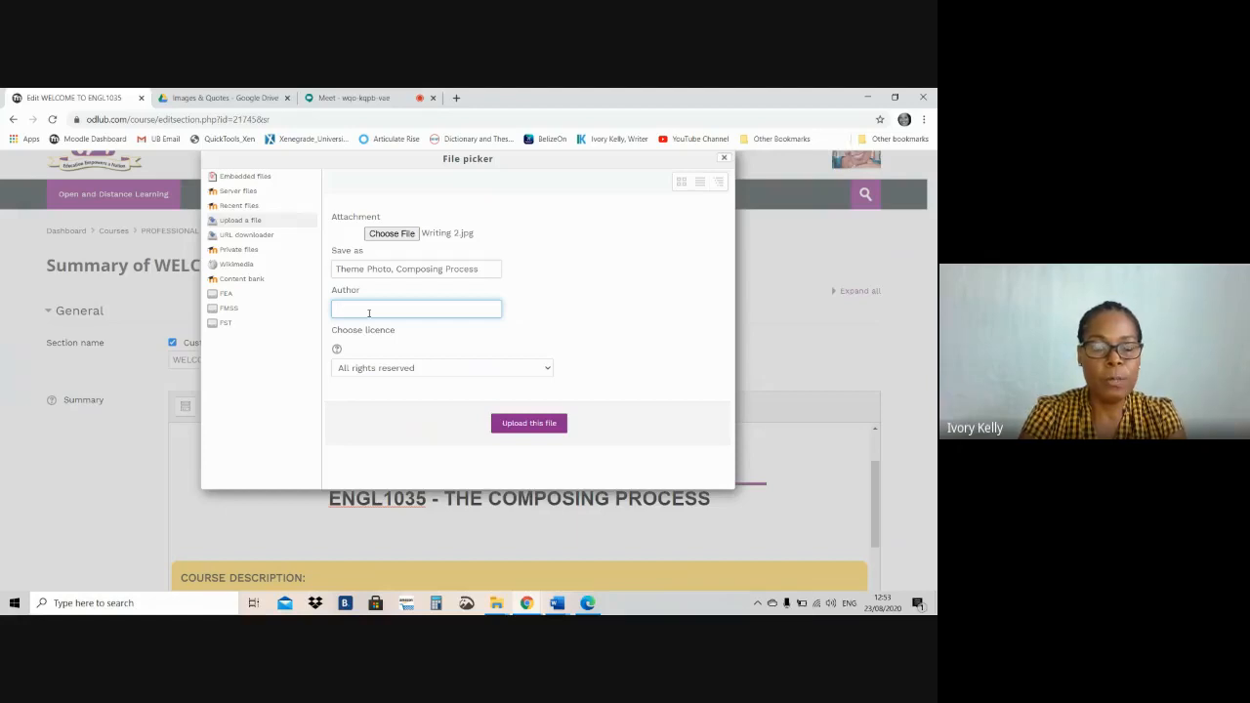
type("medium.com")
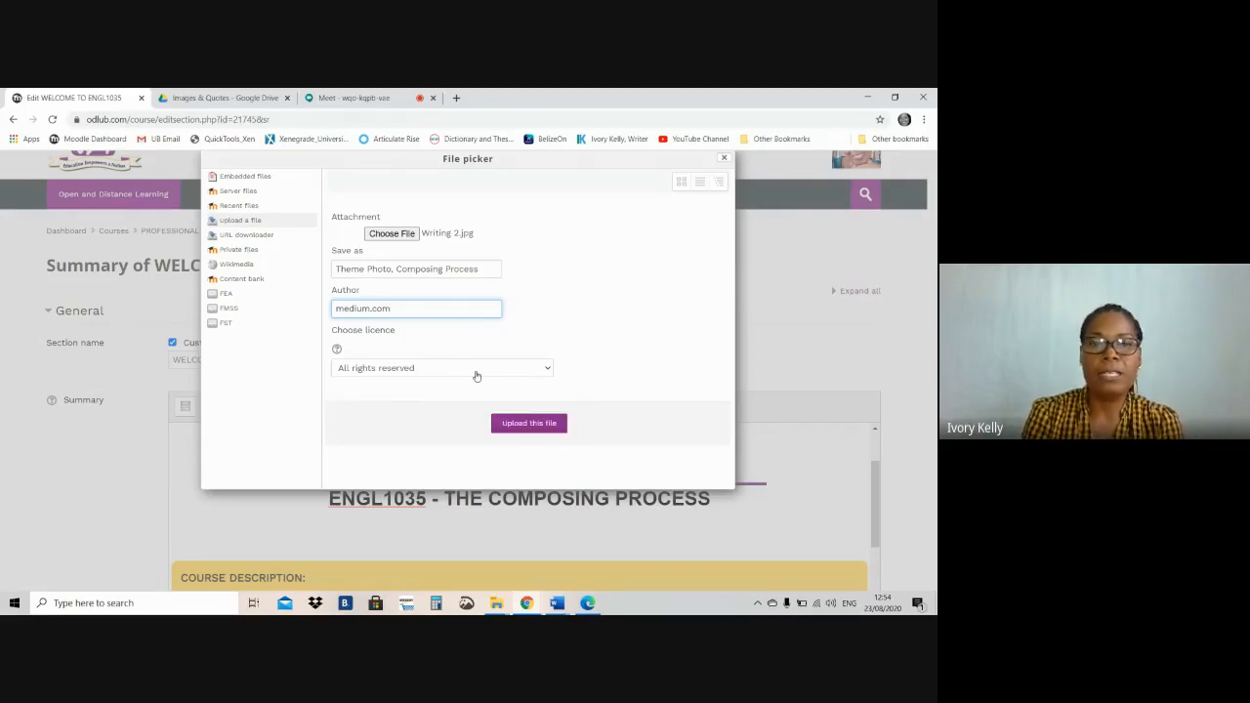
left_click(507, 426)
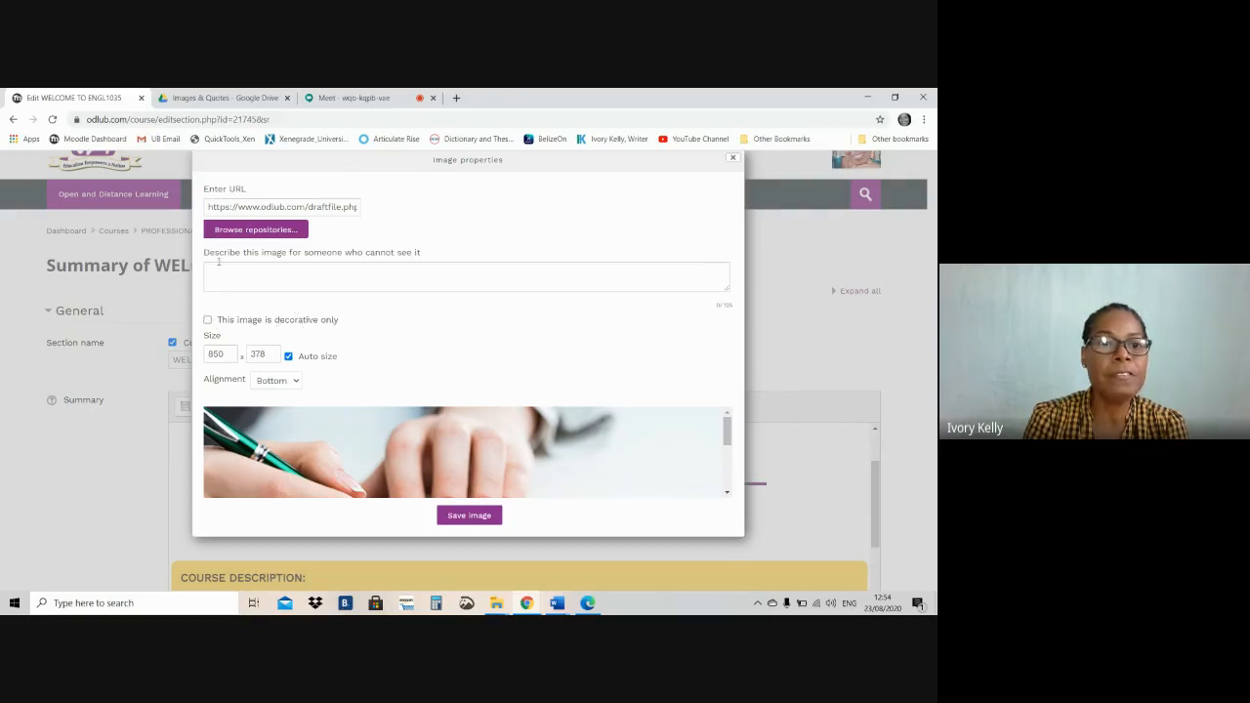
Step: Mark the image as decorative only, set its width to 800 and save it into the summary
left_click(226, 278)
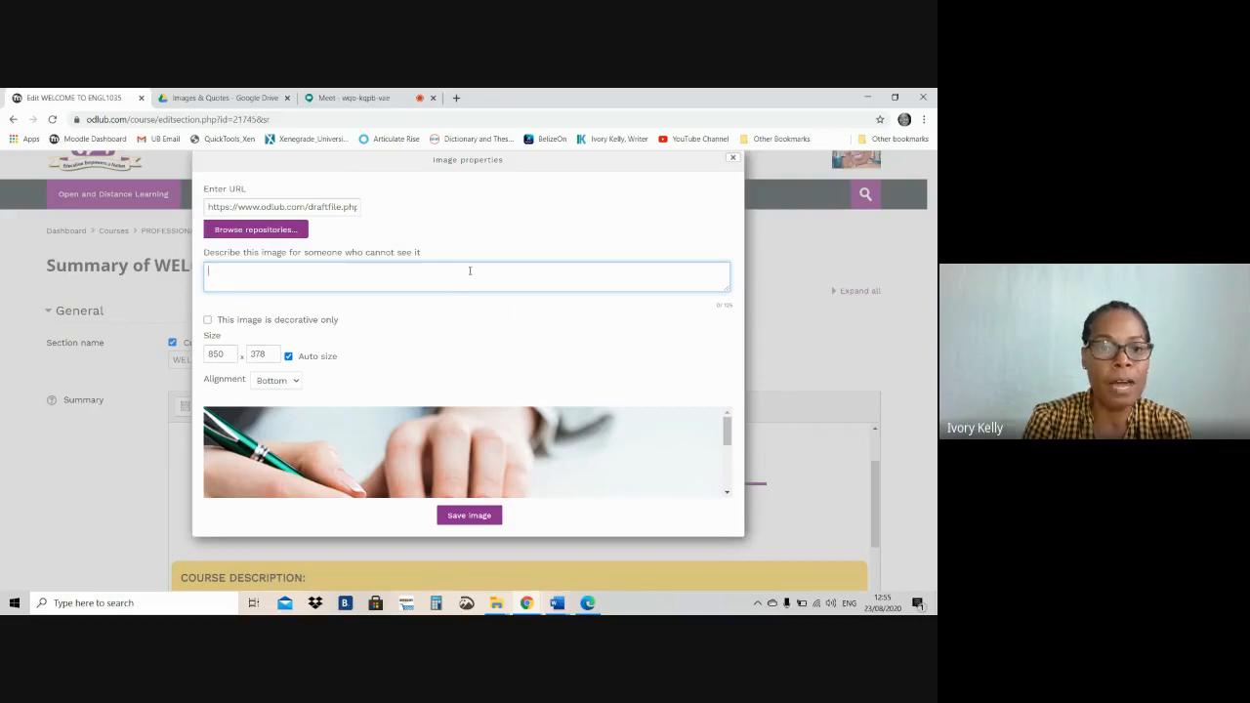
left_click(208, 321)
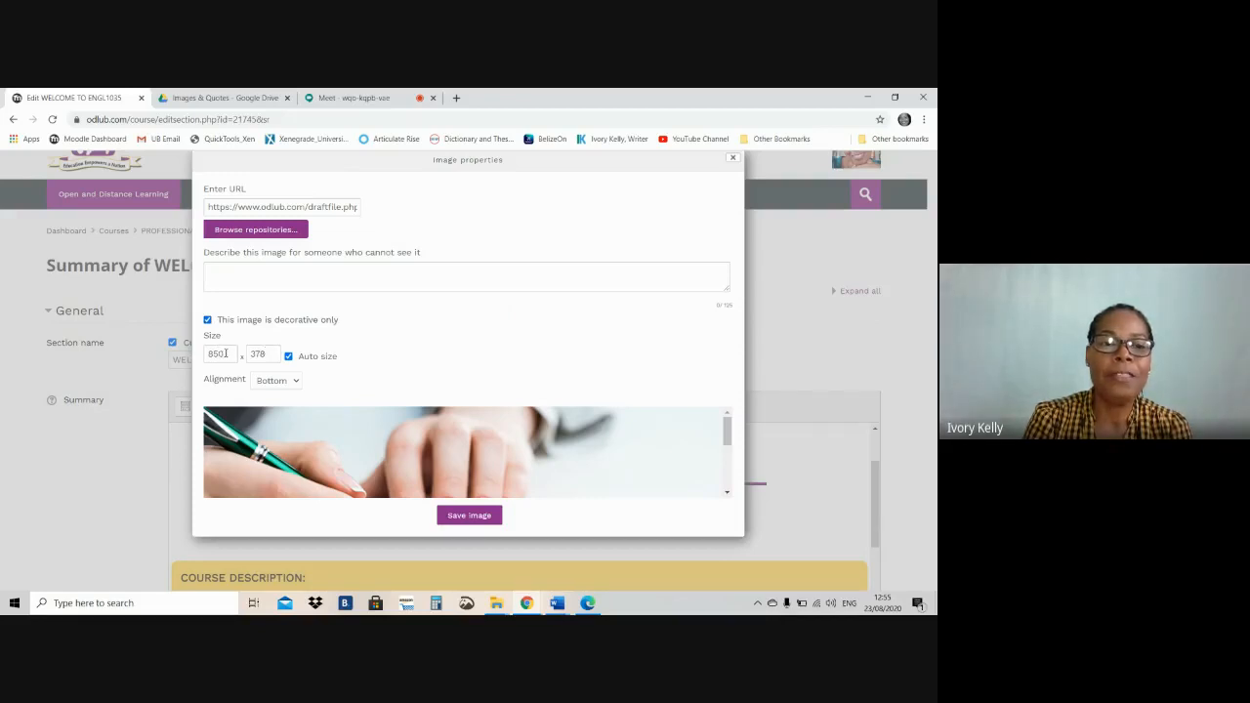
left_click(225, 353)
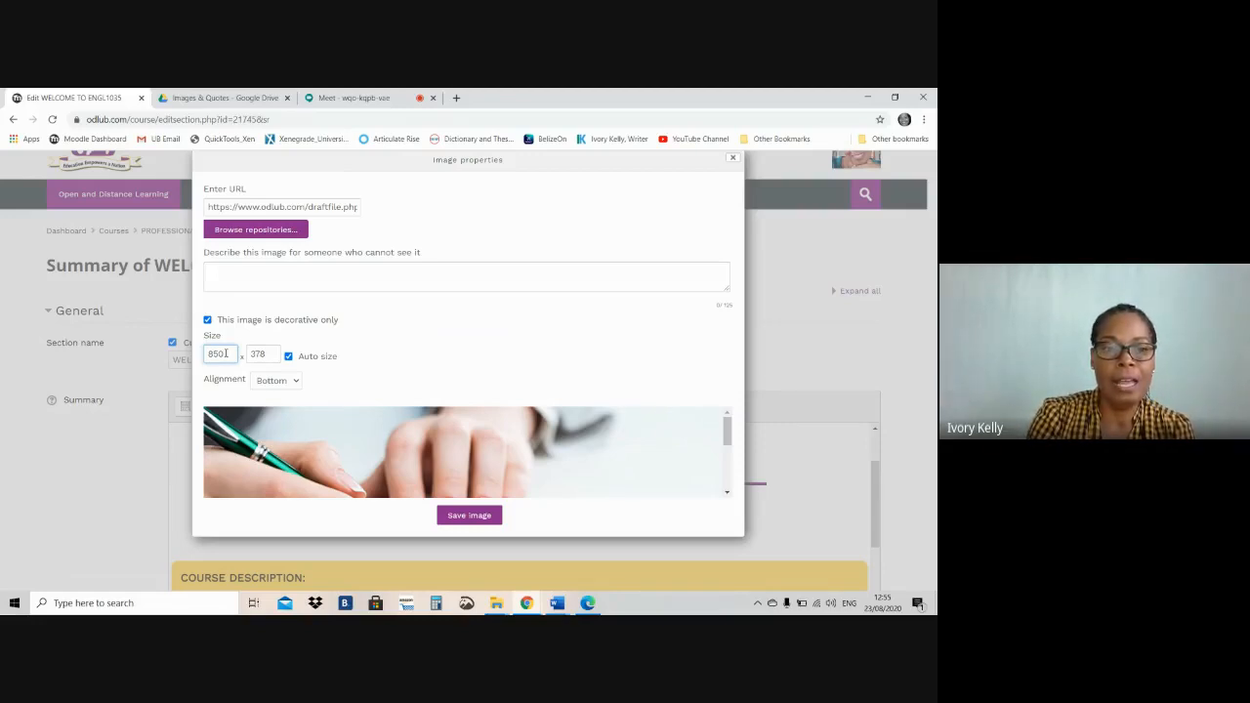
key("BackSpace")
key("BackSpace")
type("00")
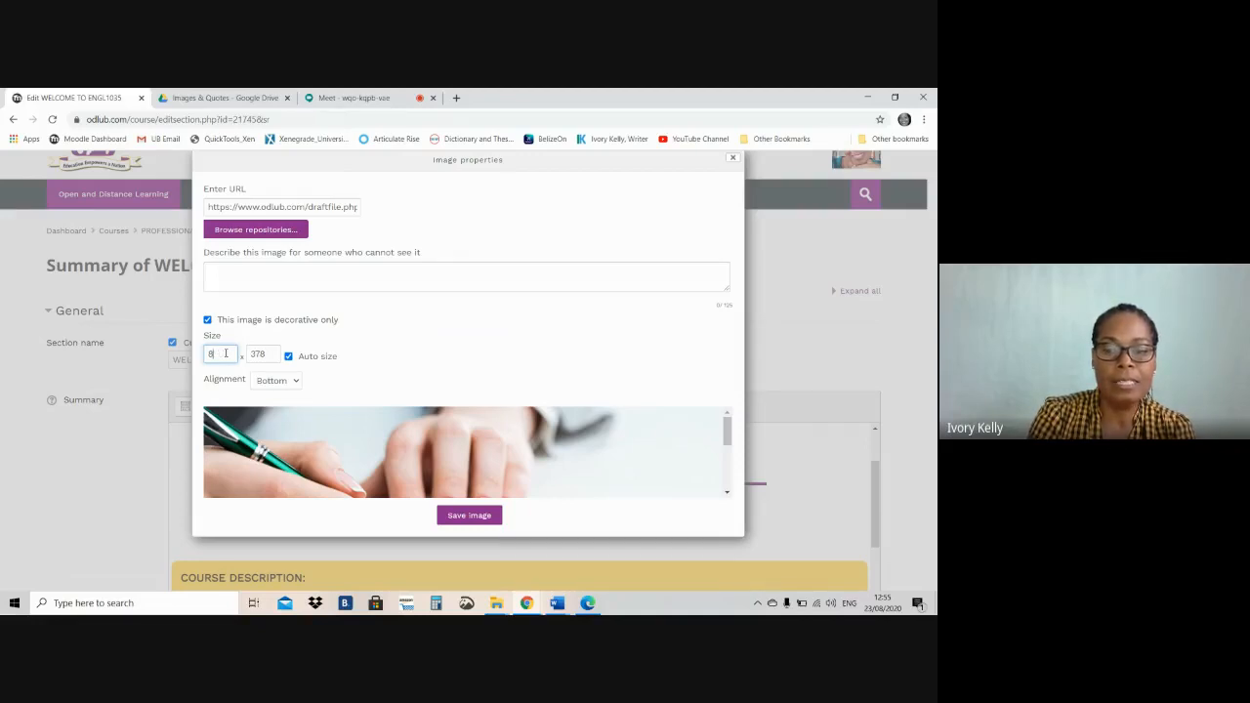
type("00")
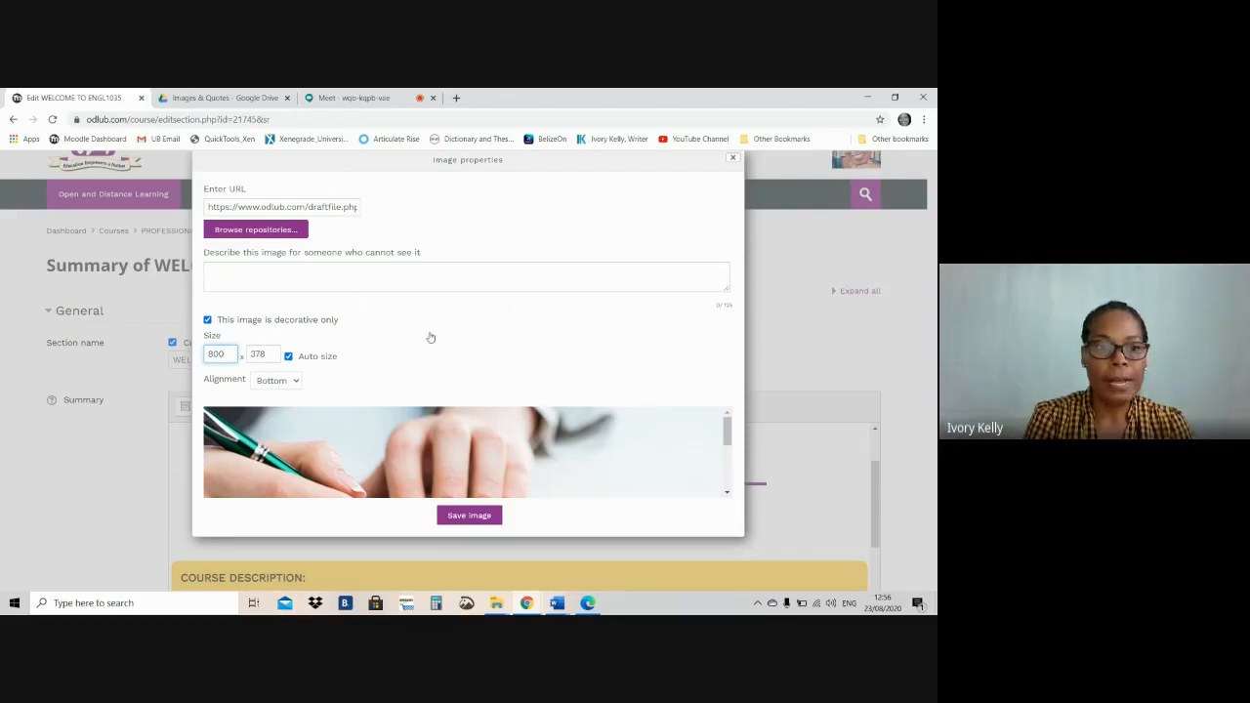
left_click(455, 517)
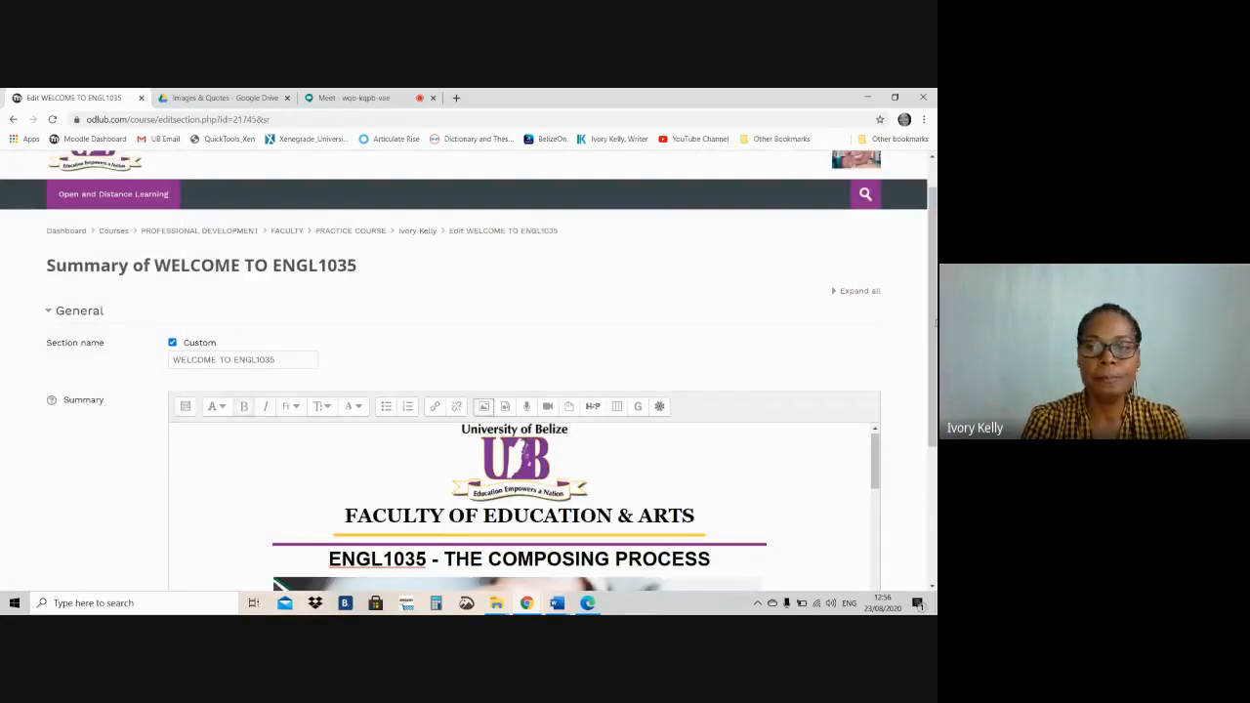
Step: Add a blank line between the course title and the inserted image, and check the summary's layout through the course description
left_click_drag(934, 322, 927, 413)
left_click_drag(875, 256, 876, 332)
scroll(511, 277, "up", 3)
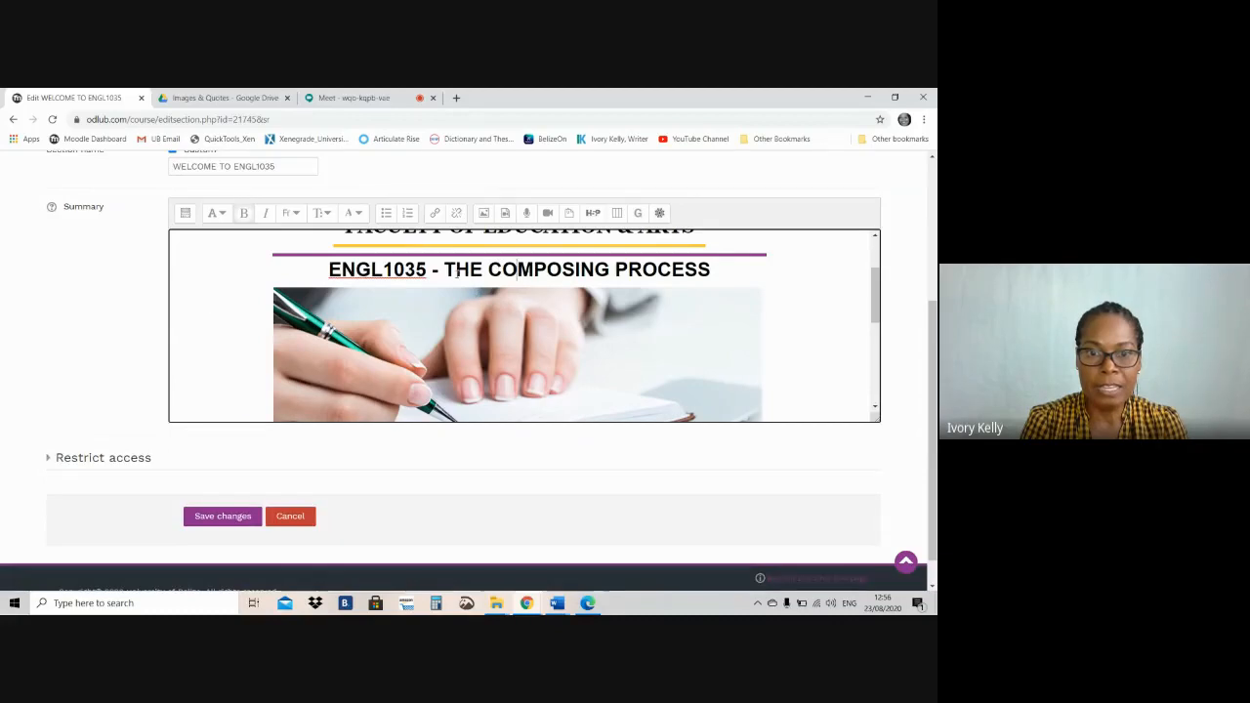
left_click(723, 269)
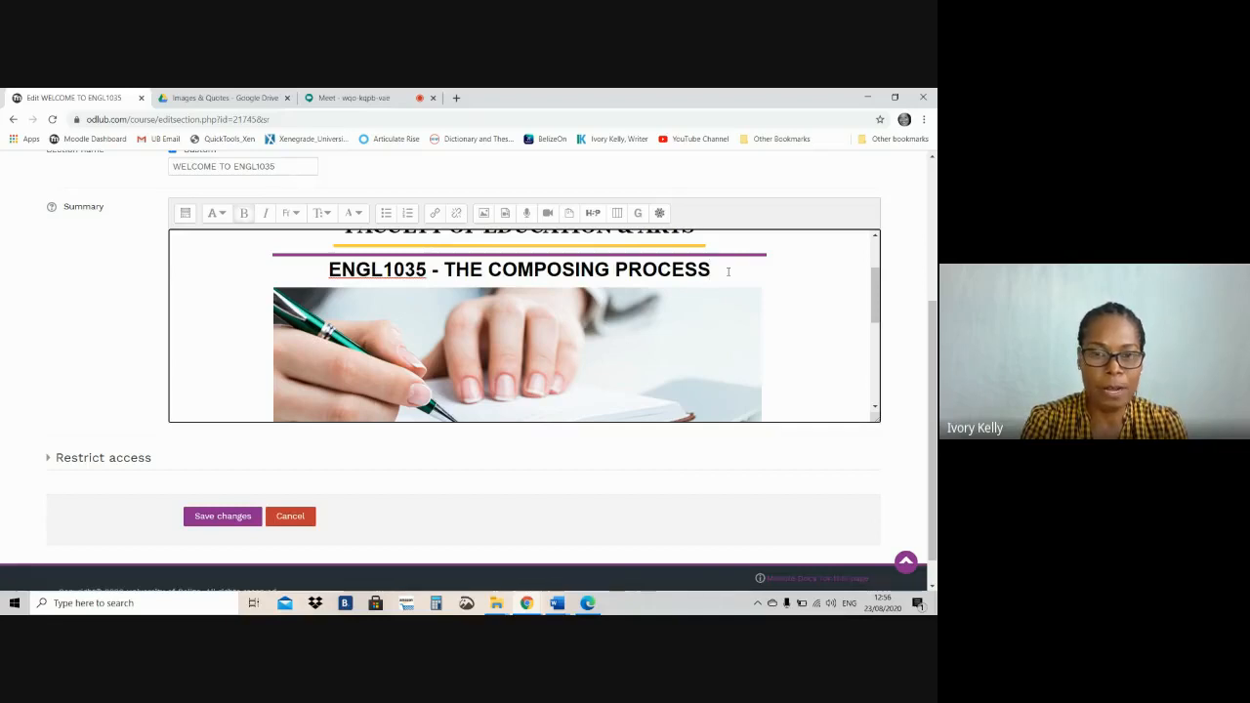
key("Return")
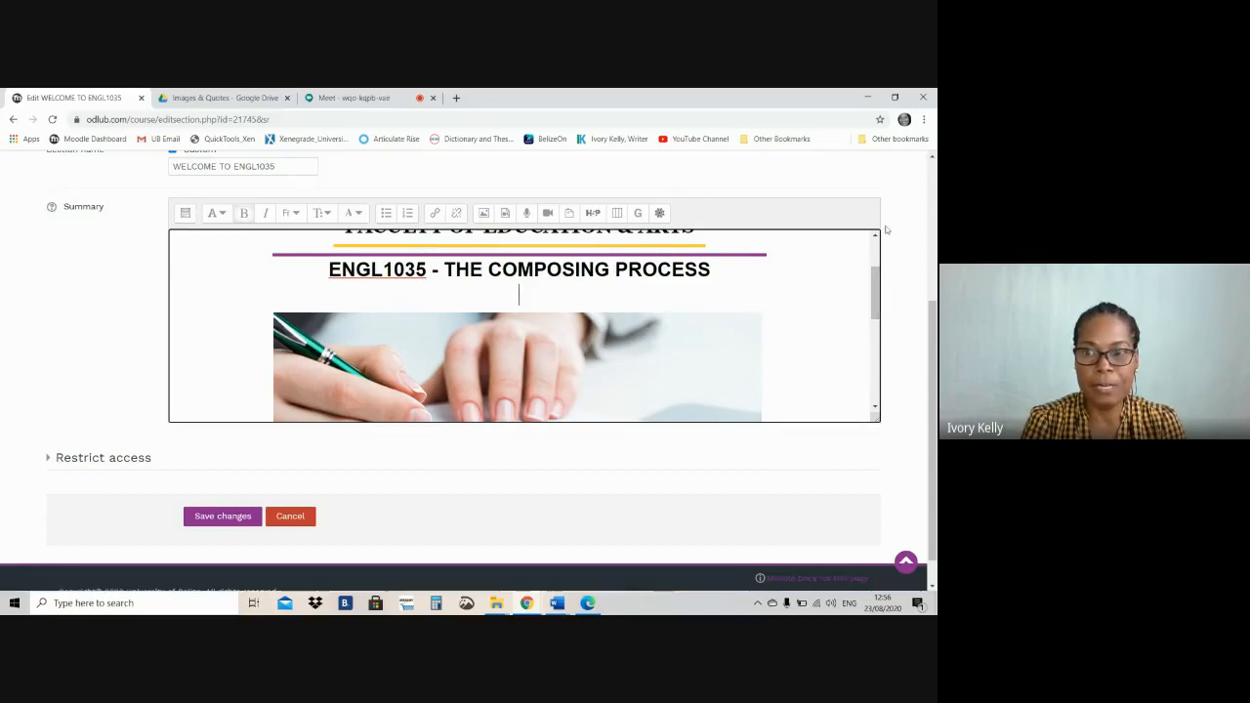
scroll(476, 349, "down", 3)
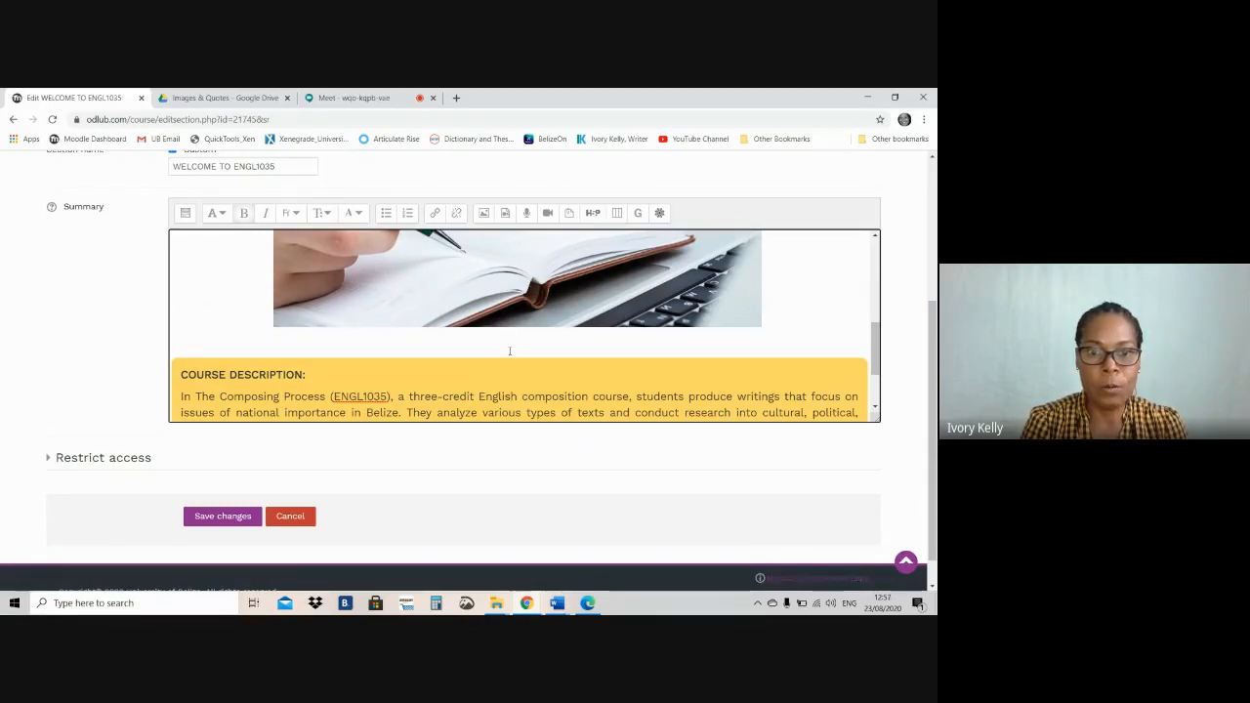
left_click_drag(875, 335, 877, 270)
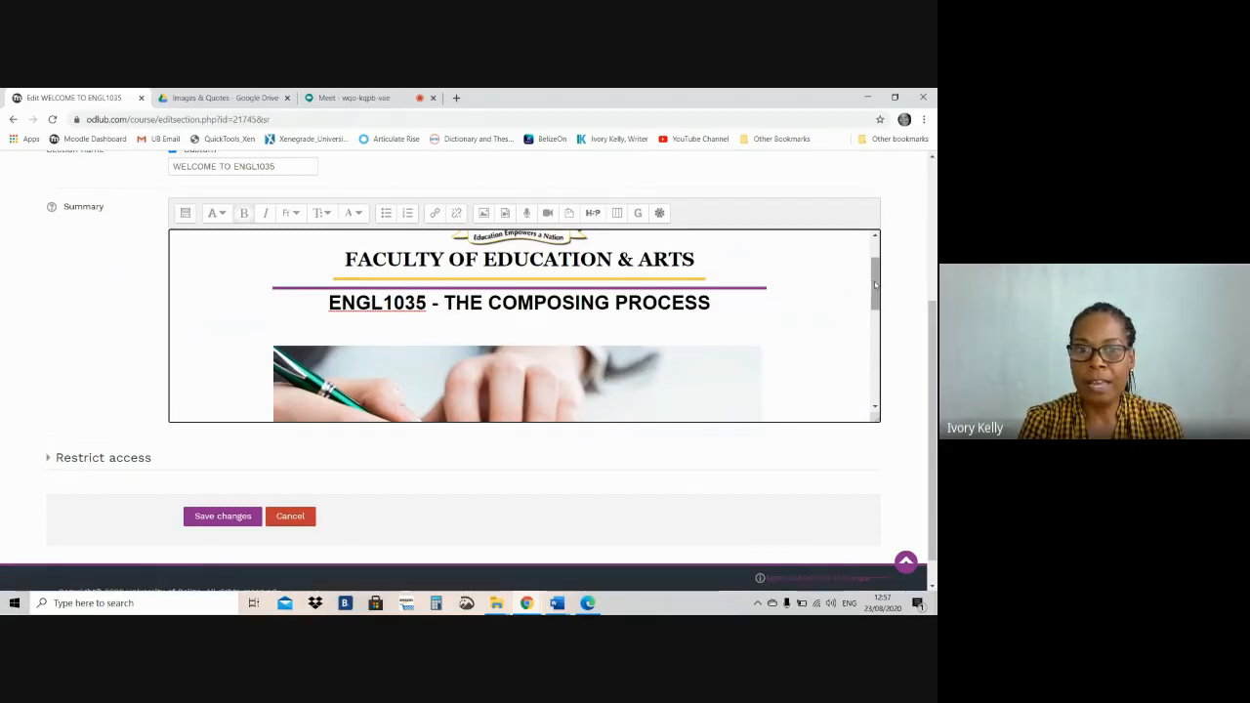
left_click_drag(875, 284, 876, 374)
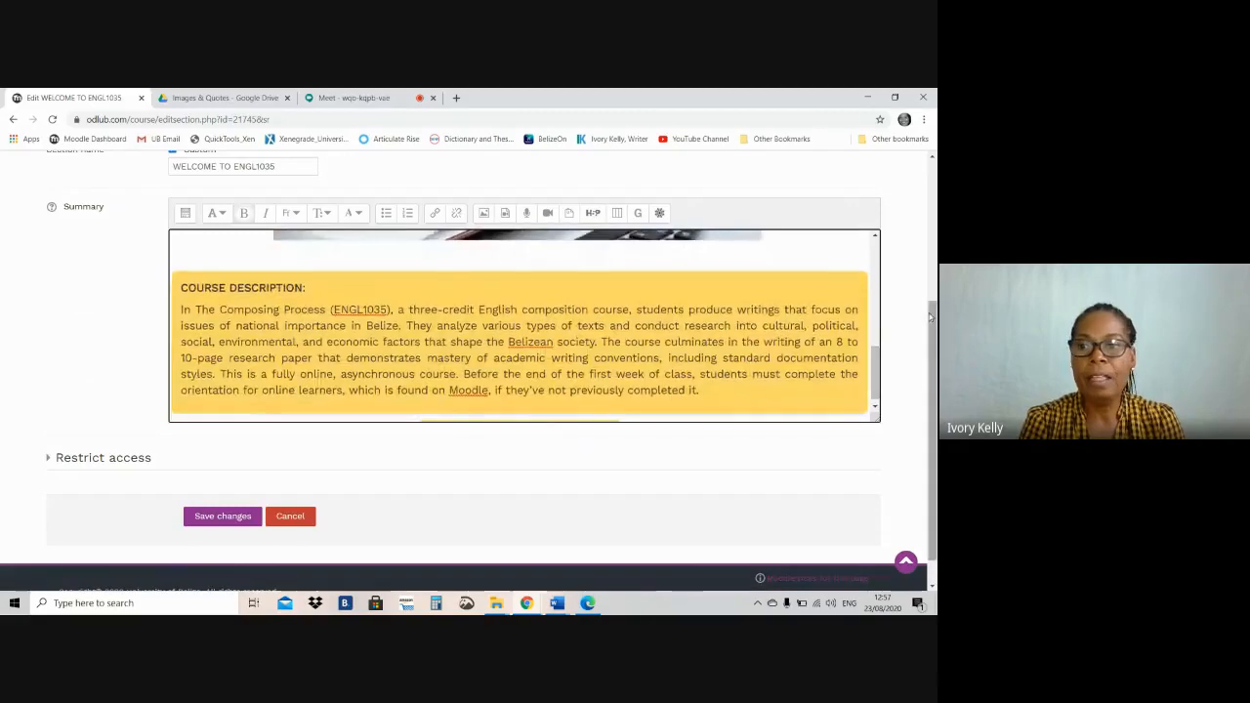